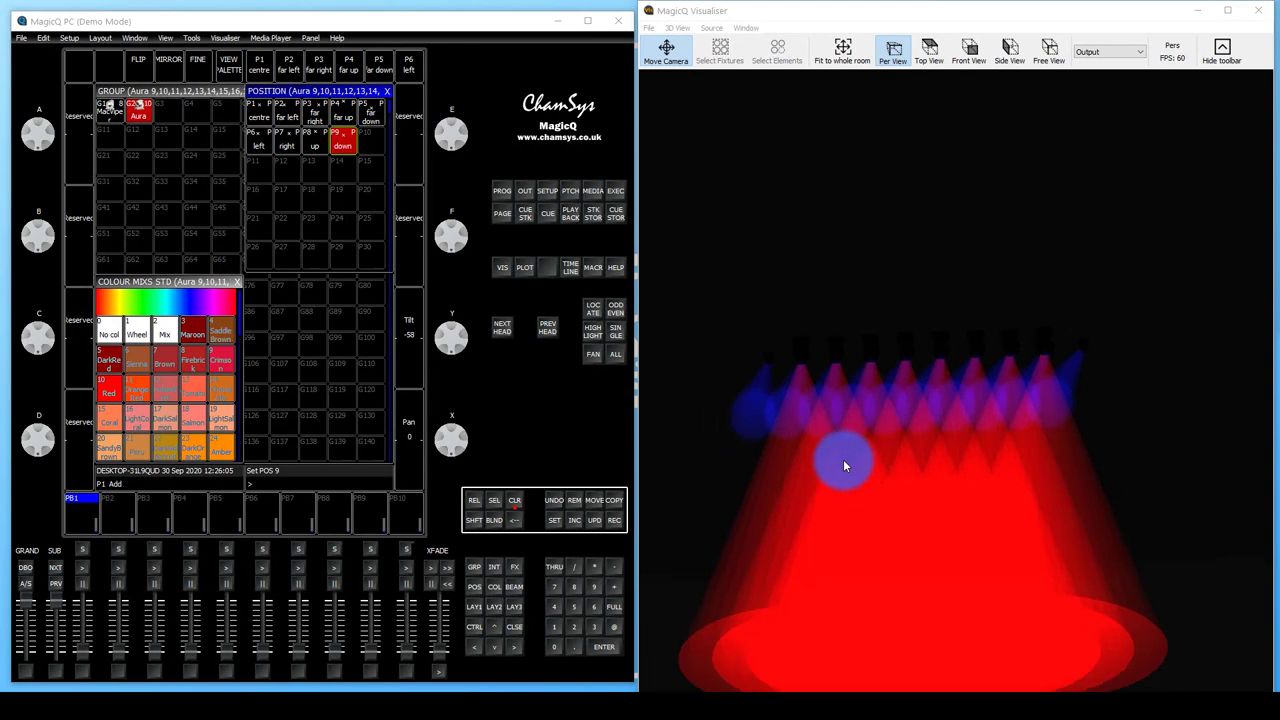
- Bring the Visualiser camera closer to the rig and pan to show the floor pool
left_click_drag(843, 459, 918, 646)
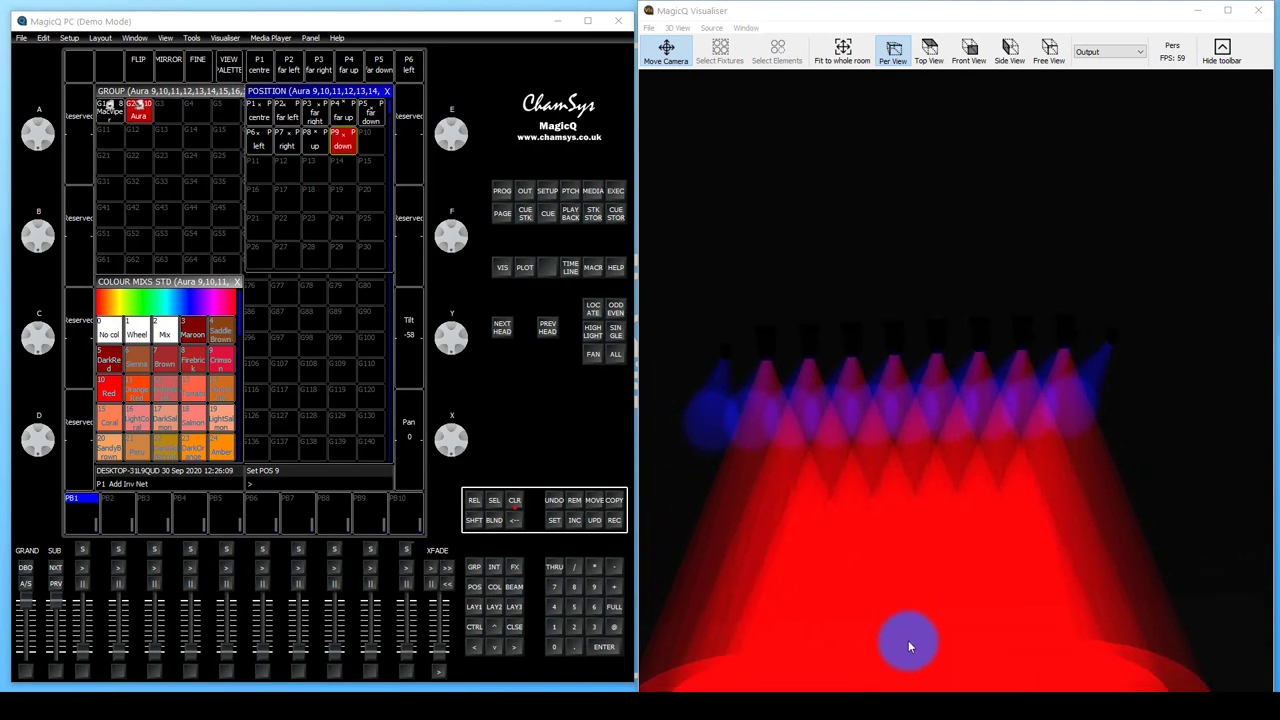
left_click_drag(246, 16, 243, 20)
left_click(787, 365)
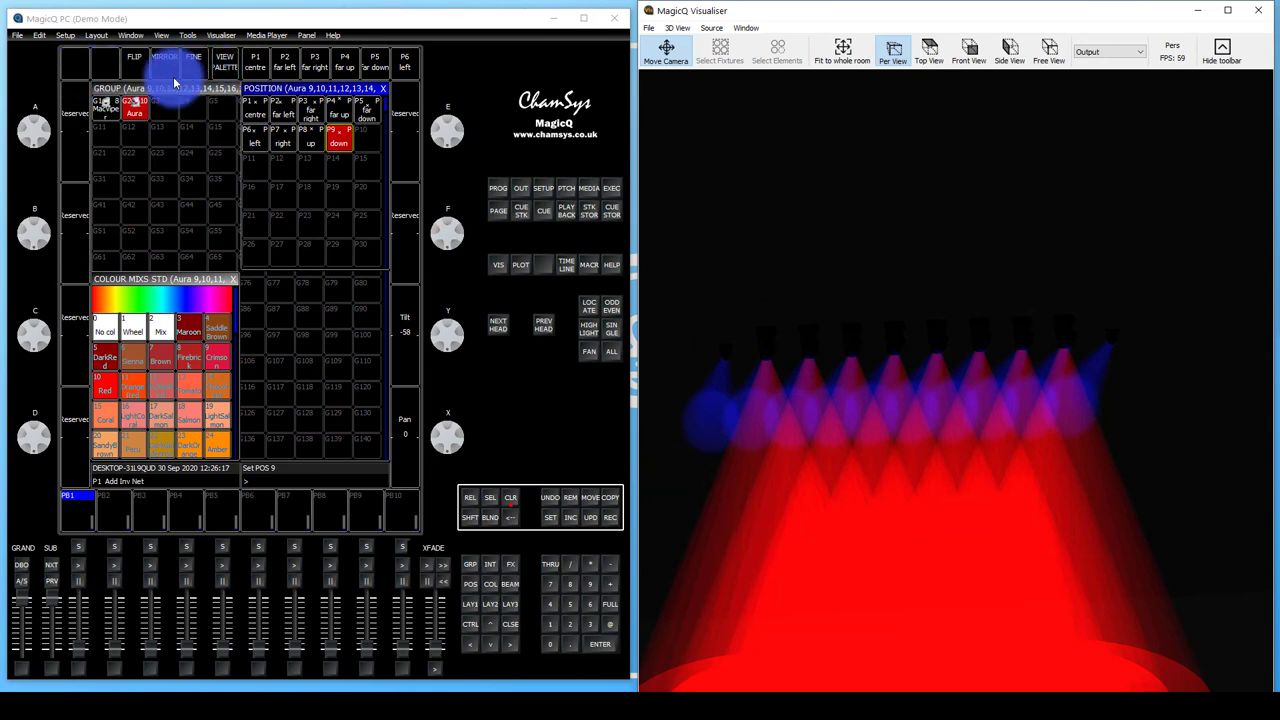
left_click_drag(810, 367, 1028, 537)
scroll(1028, 536, "up", 2)
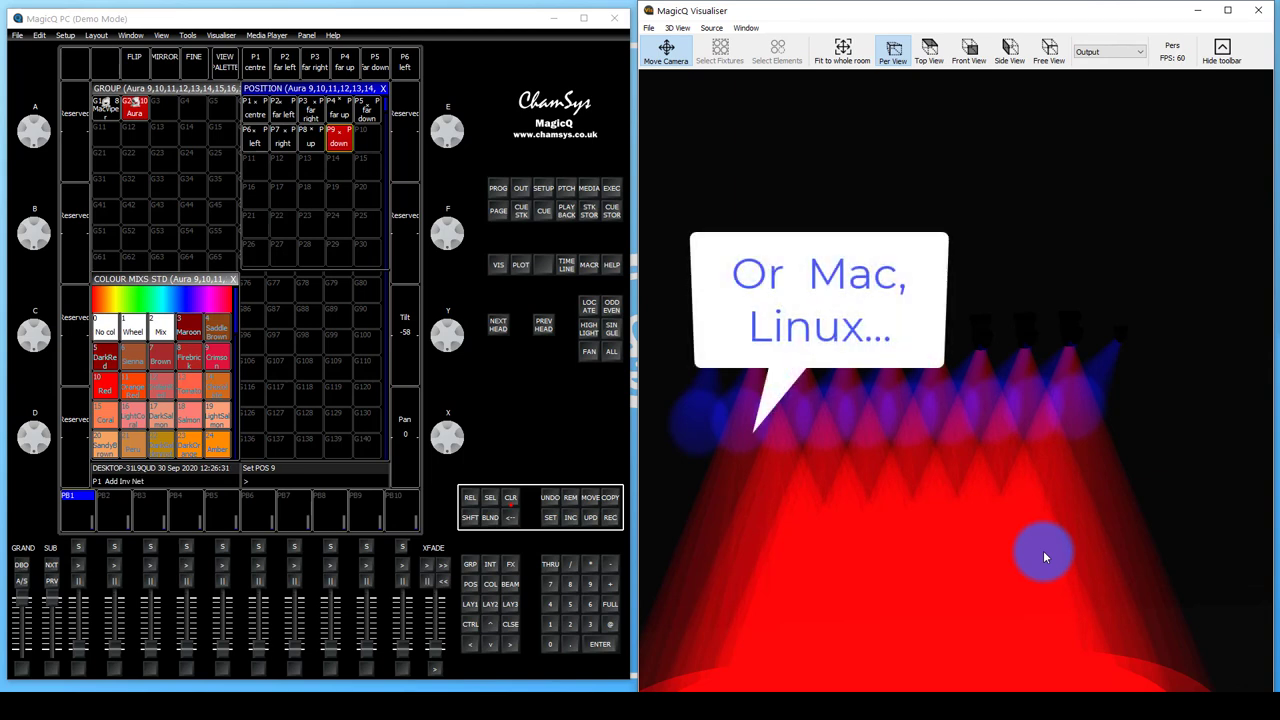
- Scroll in the console, then rotate the Visualiser to see the rig from the side
left_click(540, 398)
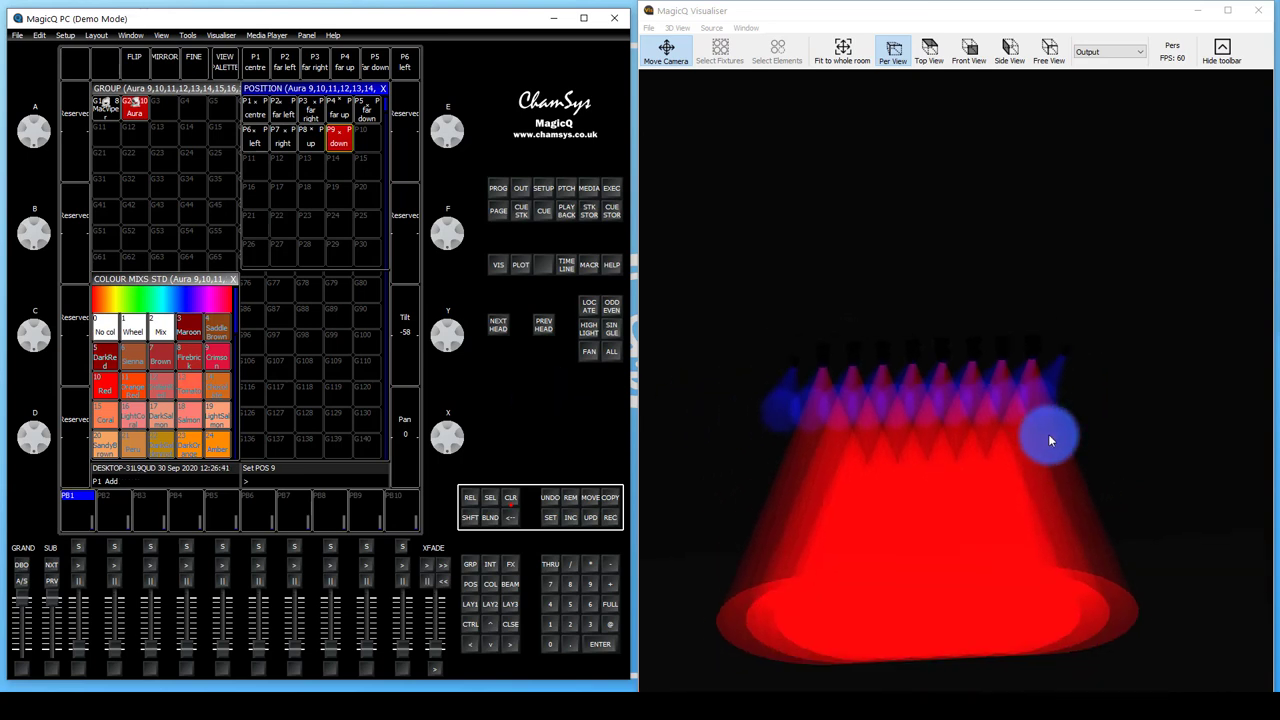
scroll(1014, 631, "up", 2)
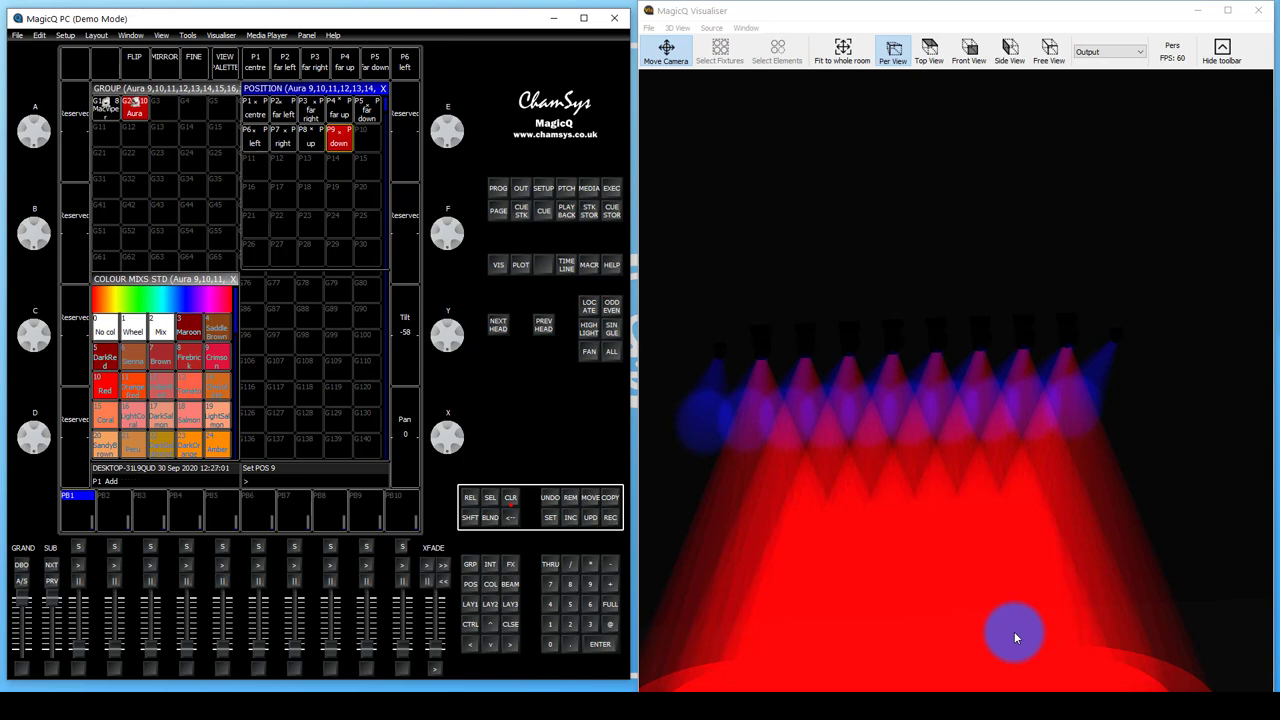
scroll(951, 480, "down", 2)
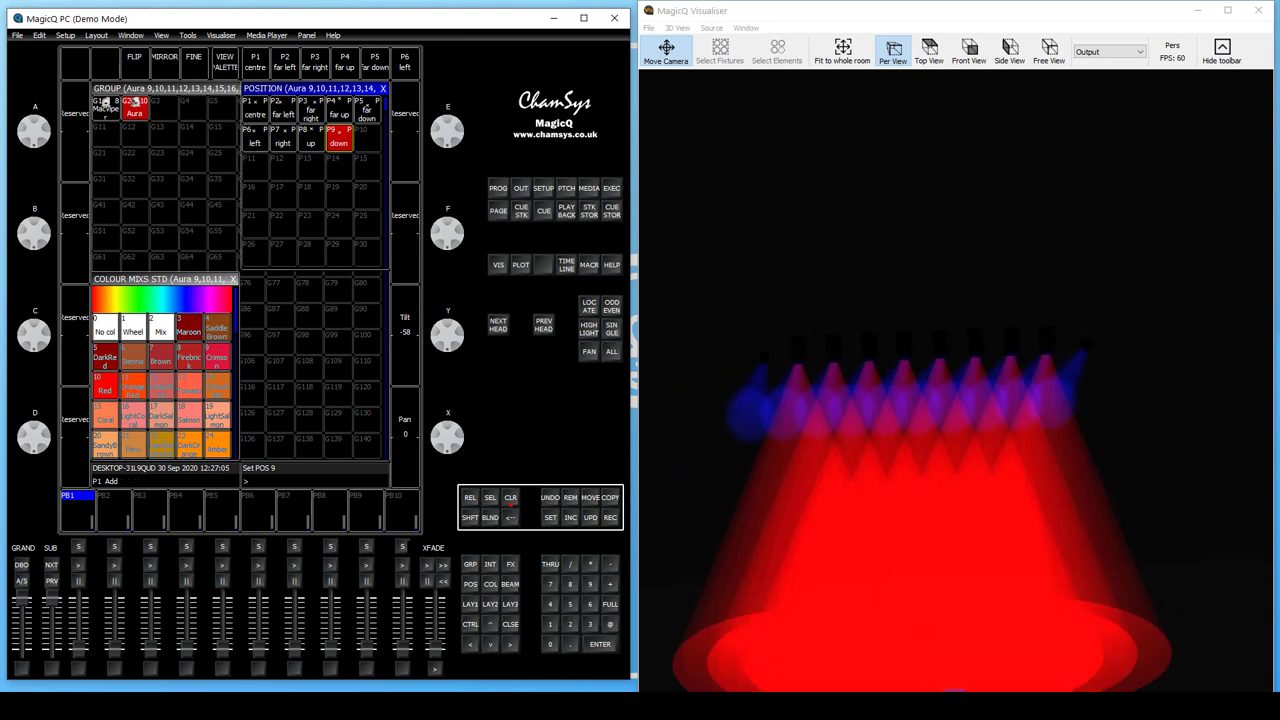
left_click(988, 566)
left_click_drag(709, 307, 1151, 428)
- Drag-select MacViper heads 1–8 on the Stage Plot
left_click(523, 264)
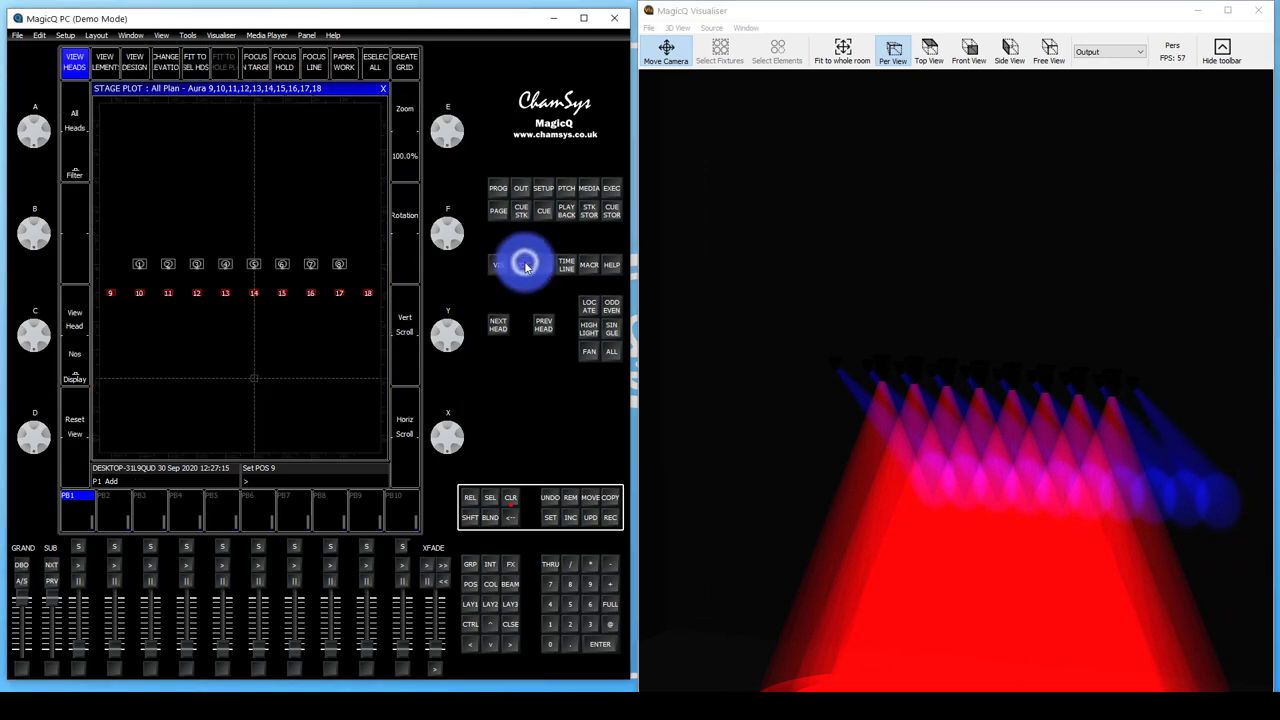
mouse_move(229, 266)
left_mouse_down()
mouse_move(139, 268)
mouse_move(324, 298)
mouse_move(356, 285)
left_mouse_up()
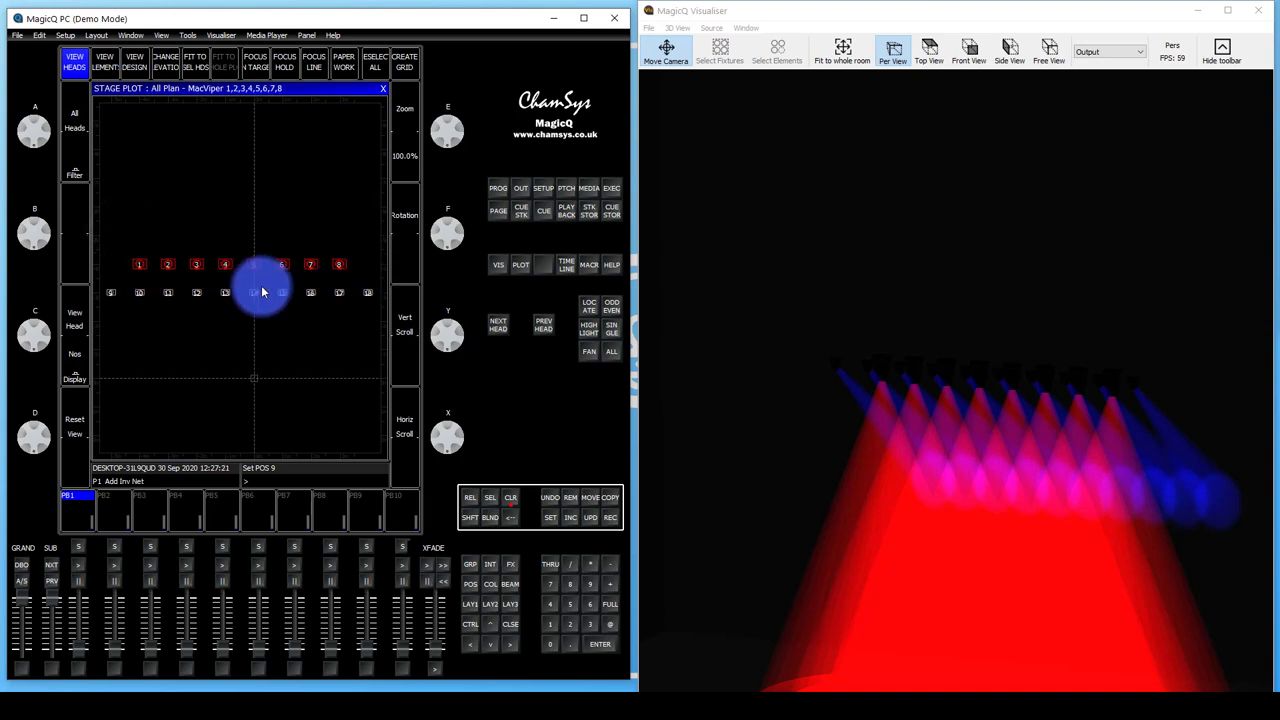
left_click(171, 334)
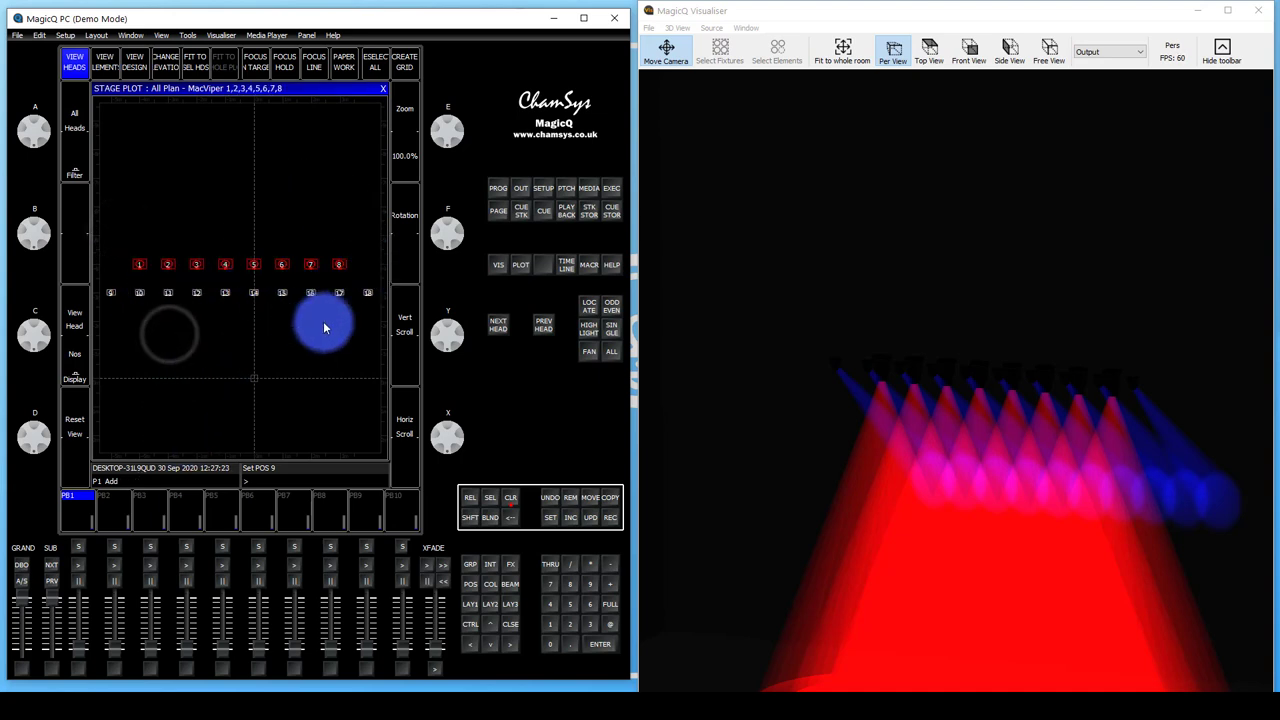
left_click_drag(450, 371, 571, 396)
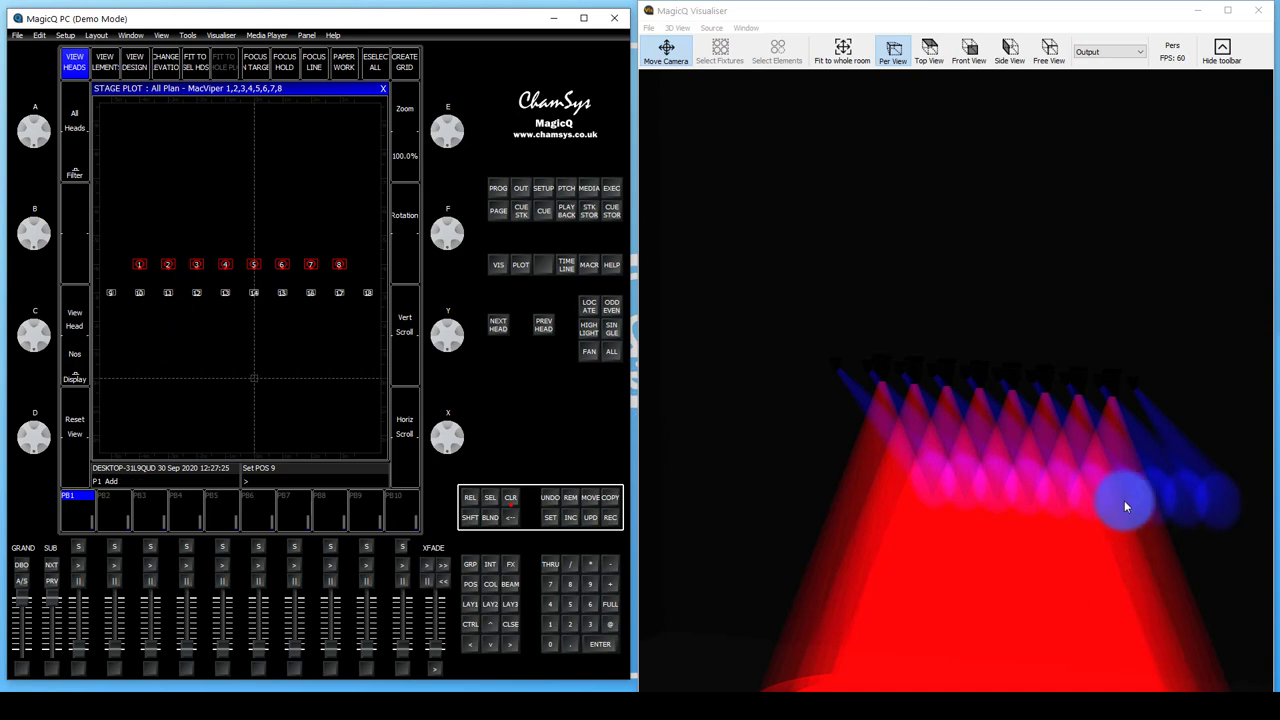
- Orbit the Visualiser so the beams converge, then shift its window left
left_click_drag(1120, 472, 1143, 428)
left_click_drag(837, 386, 1145, 410)
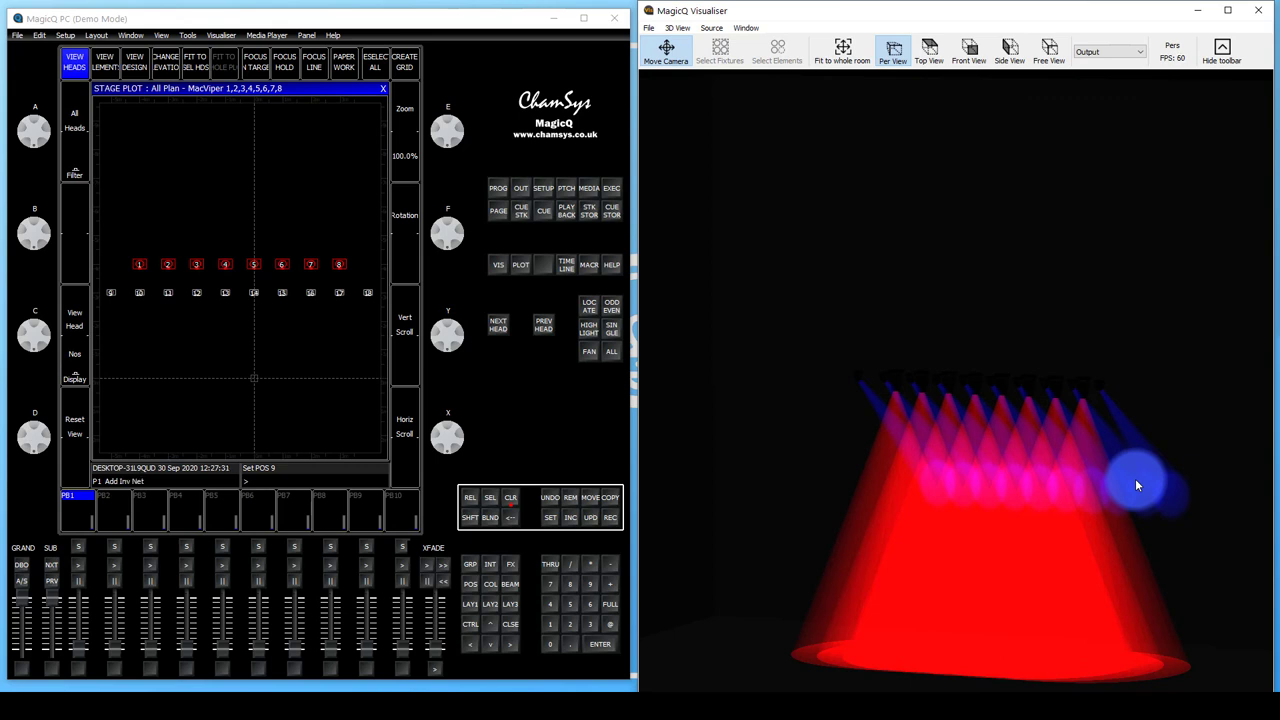
left_click_drag(1135, 478, 1149, 570)
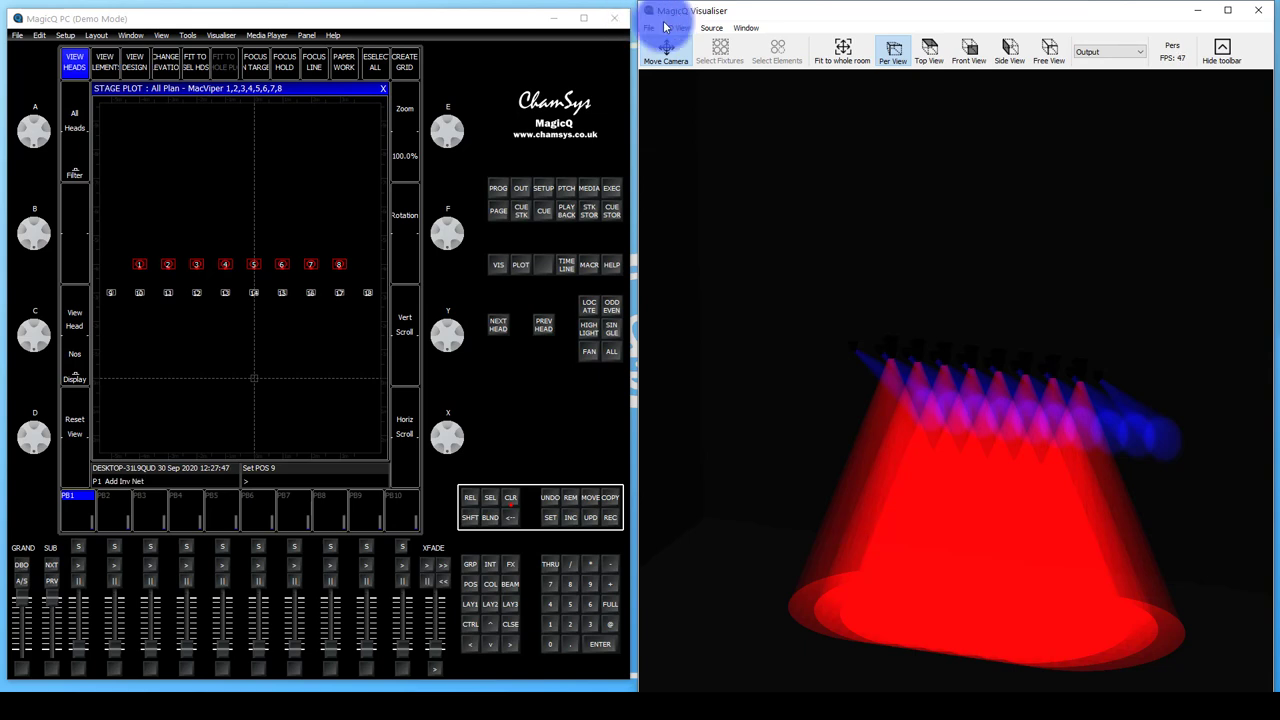
left_click_drag(665, 18, 655, 18)
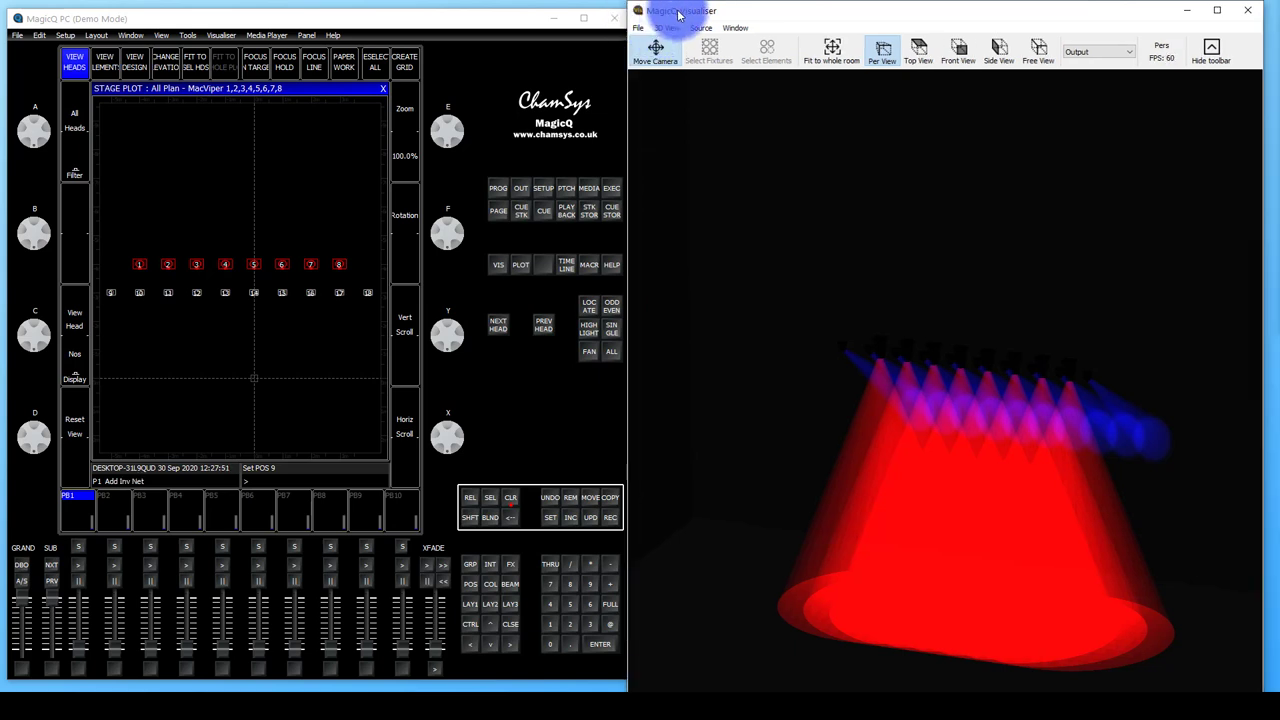
- Nudge the Visualiser window back into place
left_click_drag(688, 12, 697, 15)
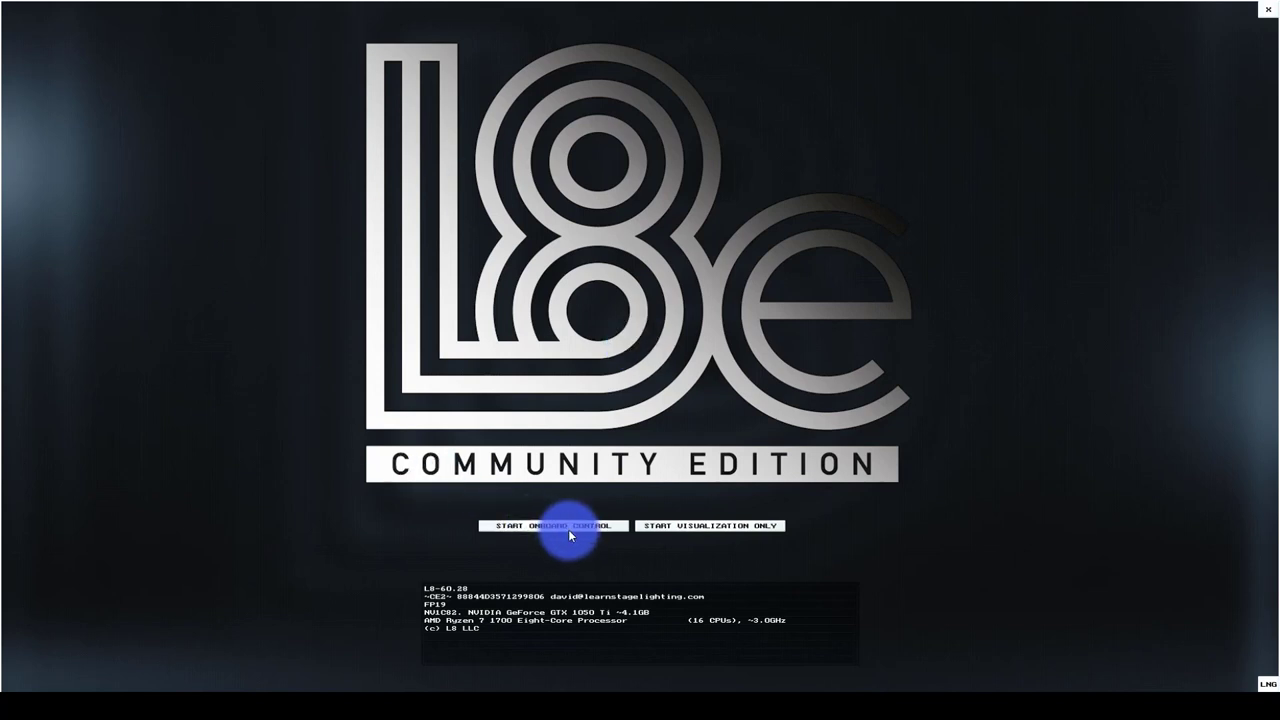
- Start L8 in visualisation-only mode, orbit in on the stage, and enter Setup's ROOM editing
left_click(676, 529)
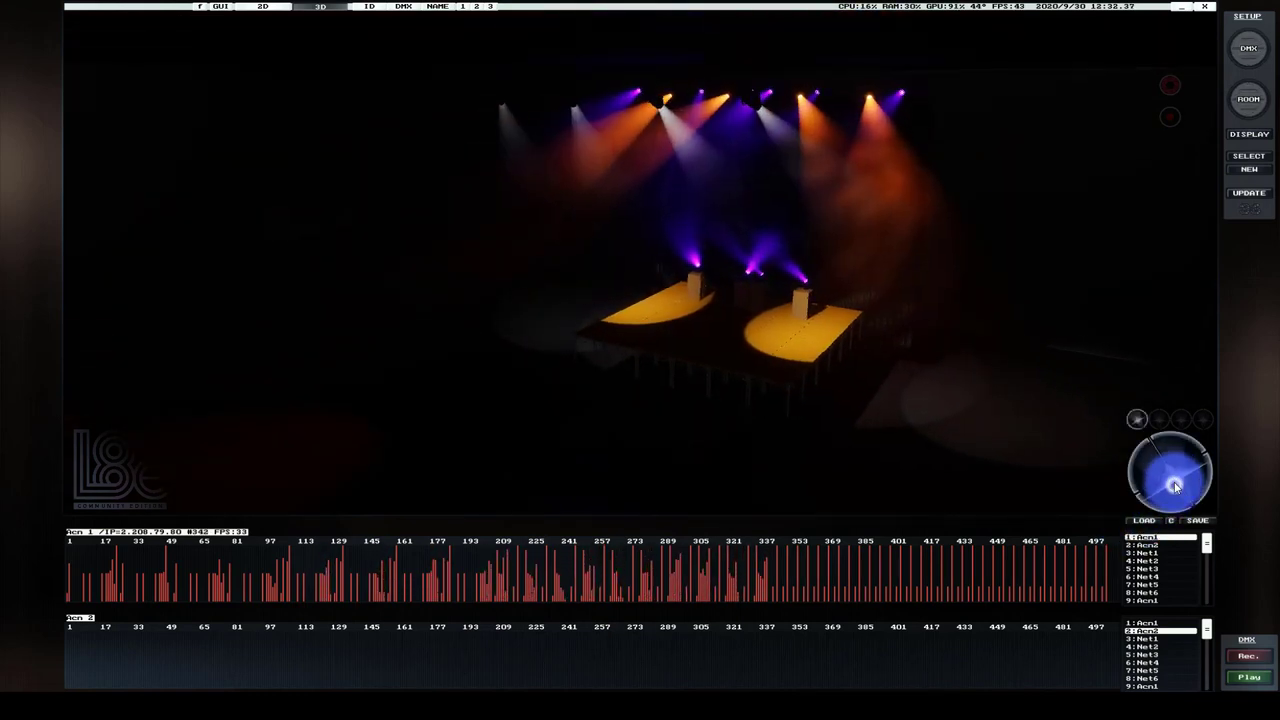
left_click_drag(1174, 485, 1174, 484)
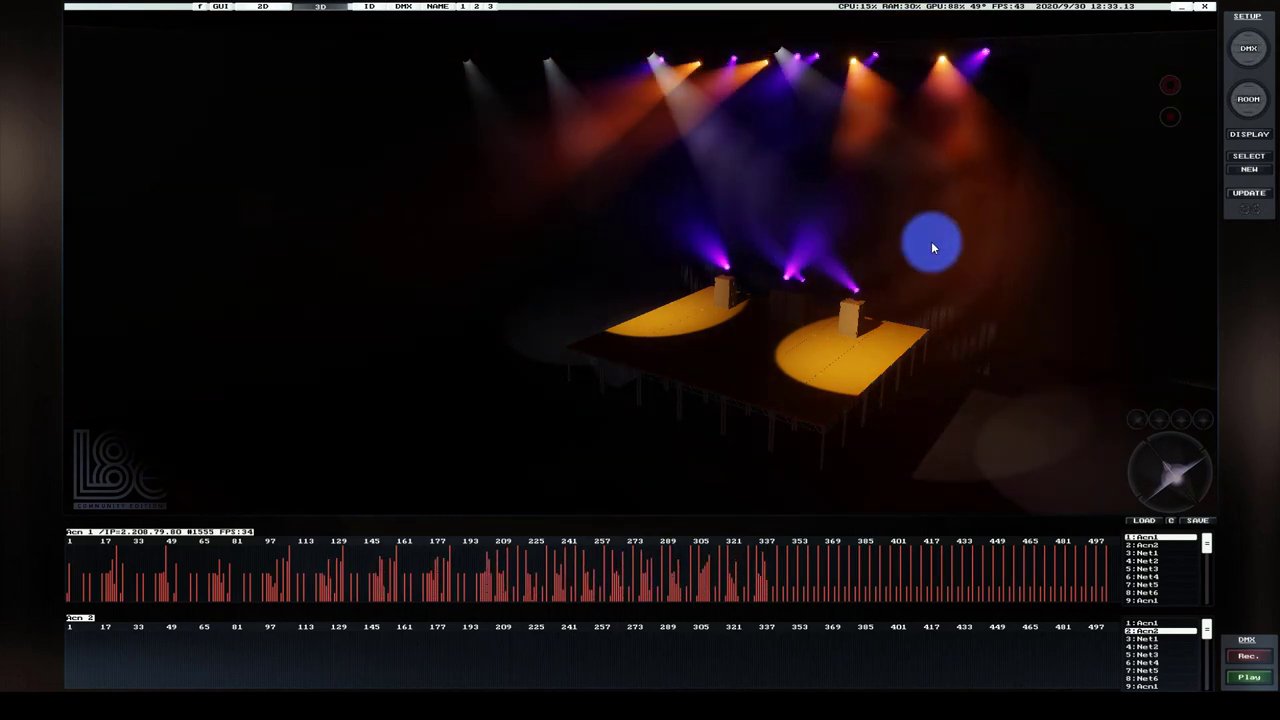
left_click_drag(1169, 468, 1168, 469)
left_click(1227, 46)
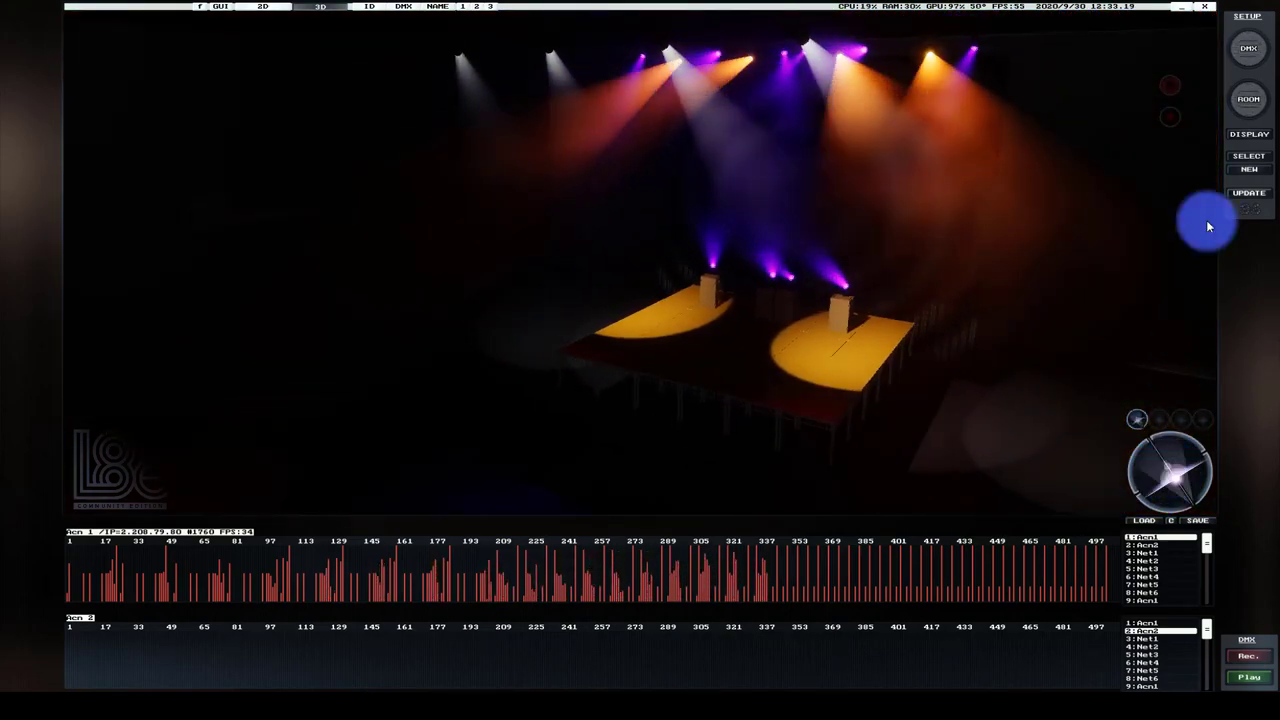
left_click(1247, 99)
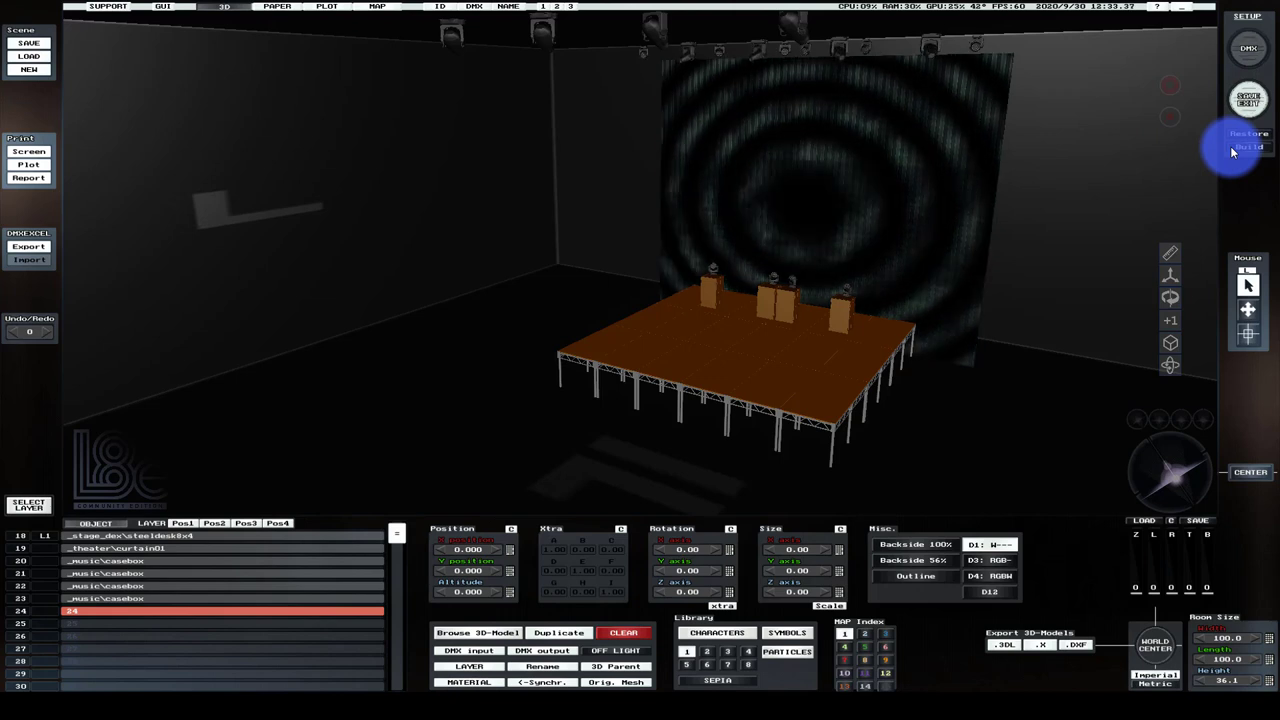
left_click(870, 352)
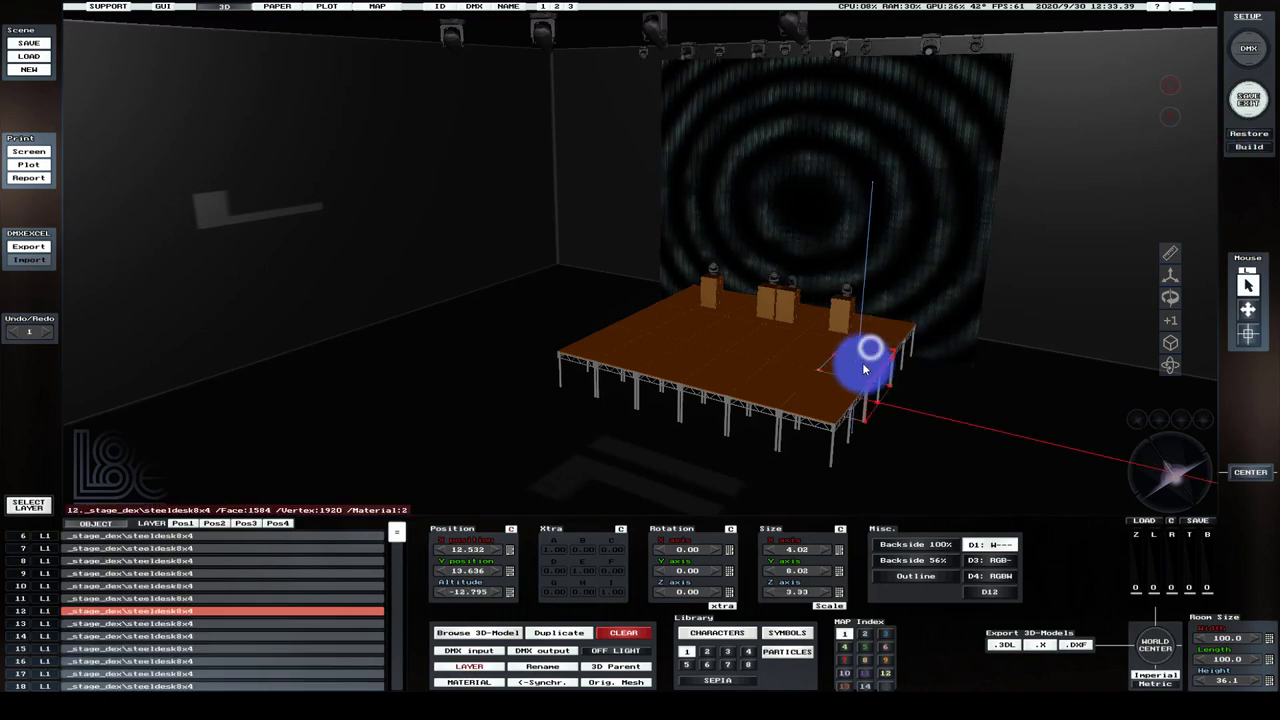
left_click(828, 380)
left_click(705, 345)
left_click(729, 269)
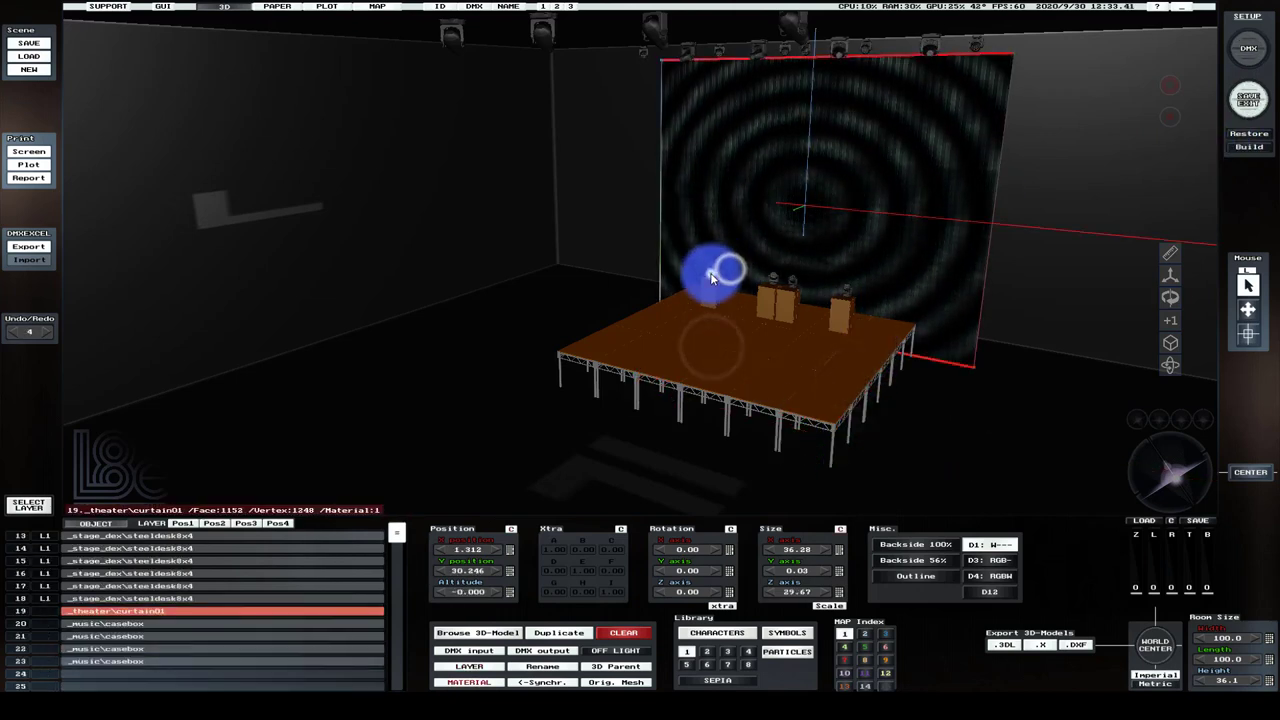
left_click(686, 352)
left_click(603, 349)
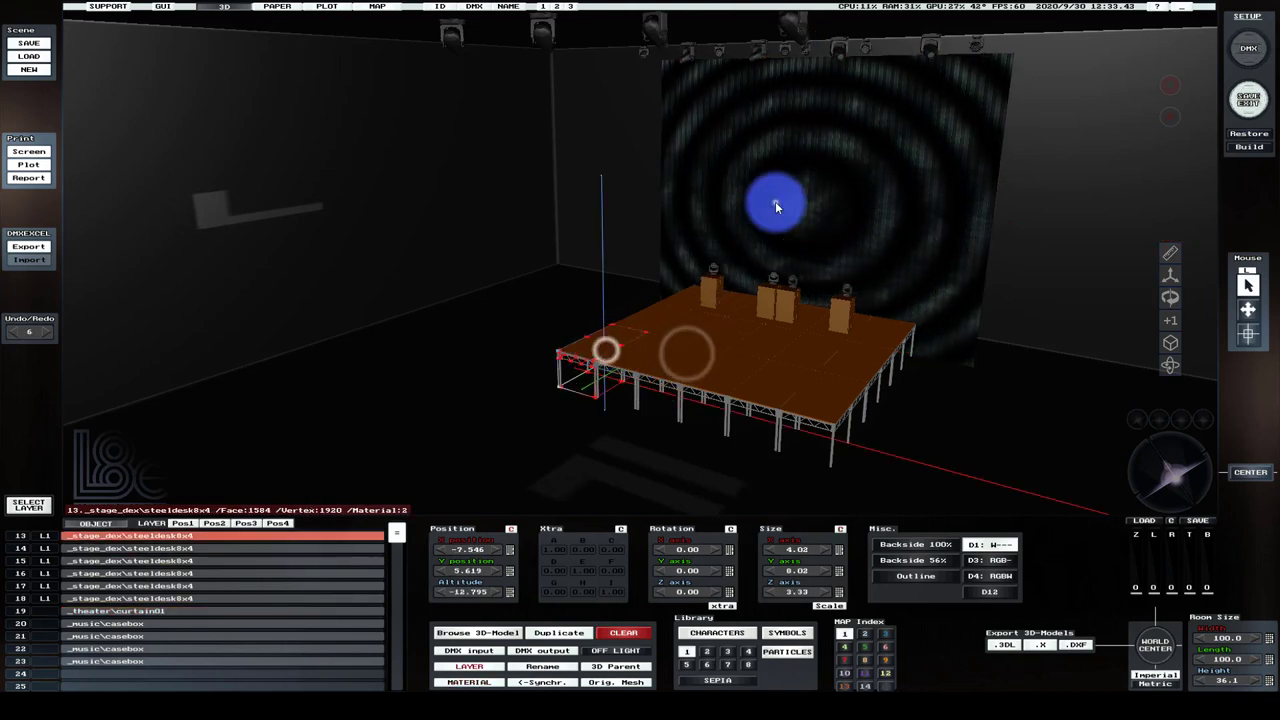
left_click(773, 203)
left_click(607, 51)
left_click(434, 117)
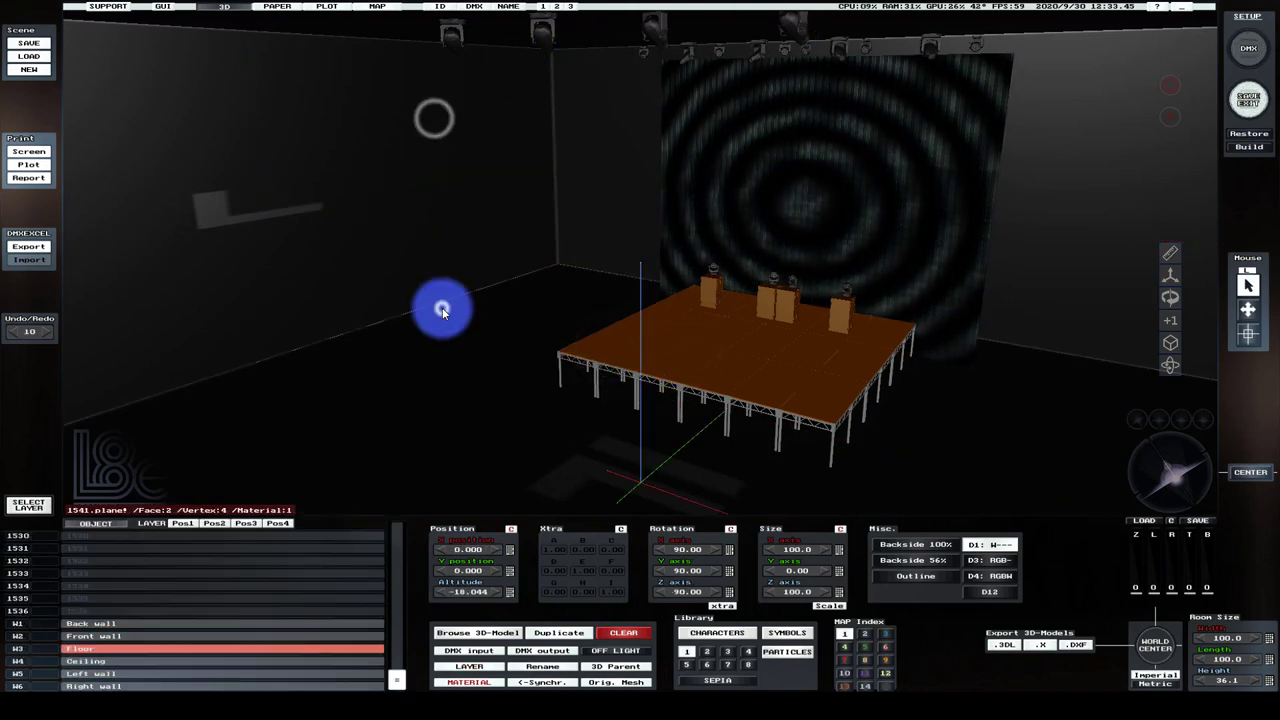
left_click(443, 308)
left_click(613, 334)
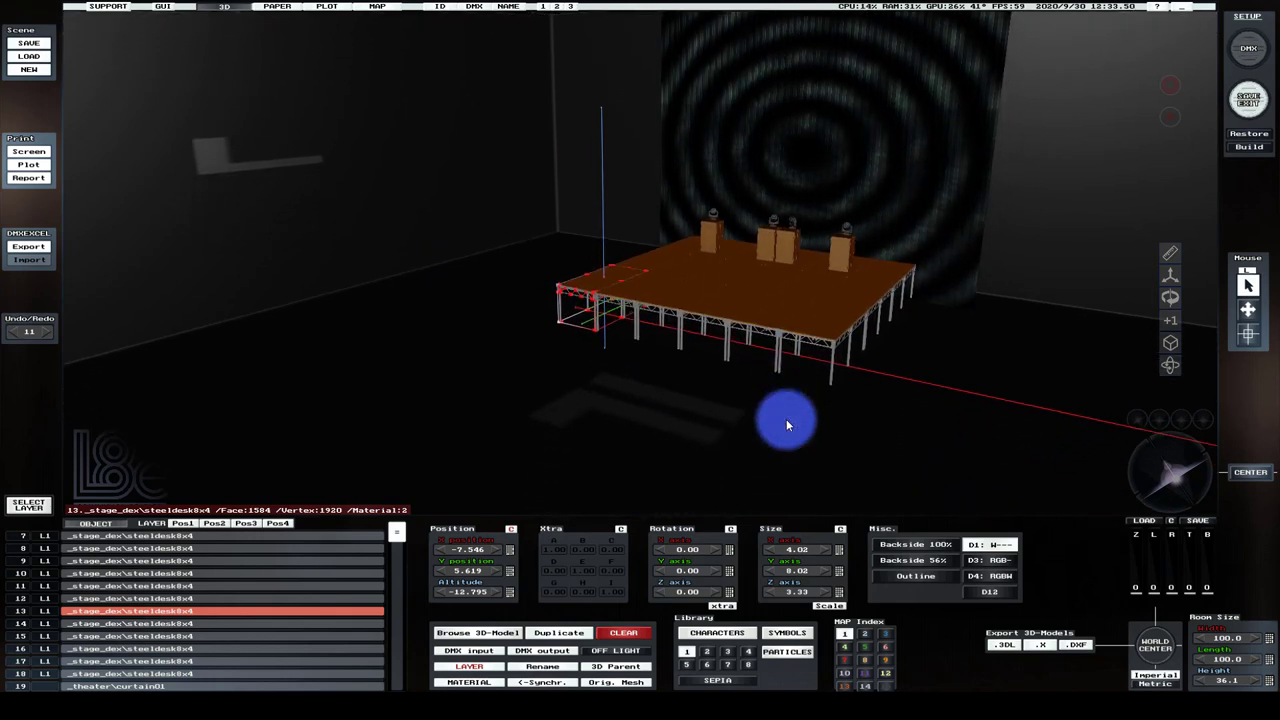
left_click_drag(1156, 480, 1208, 465)
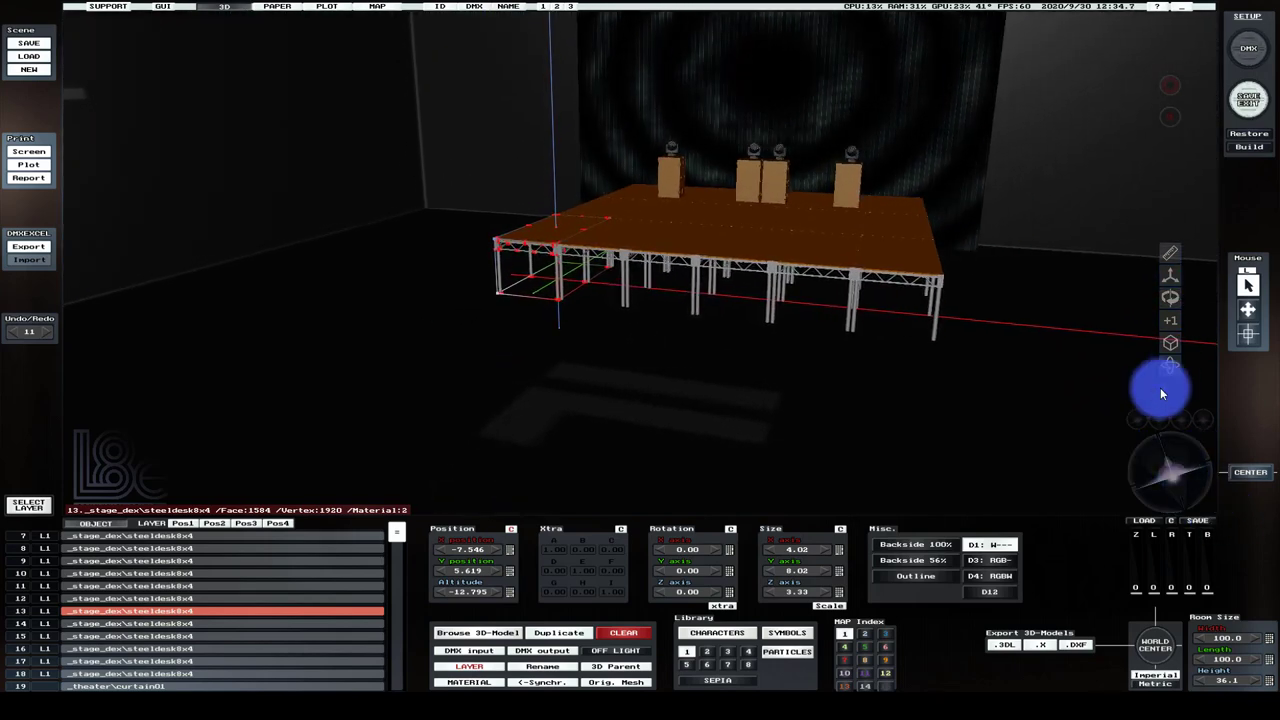
left_click(856, 147)
left_click(1047, 222)
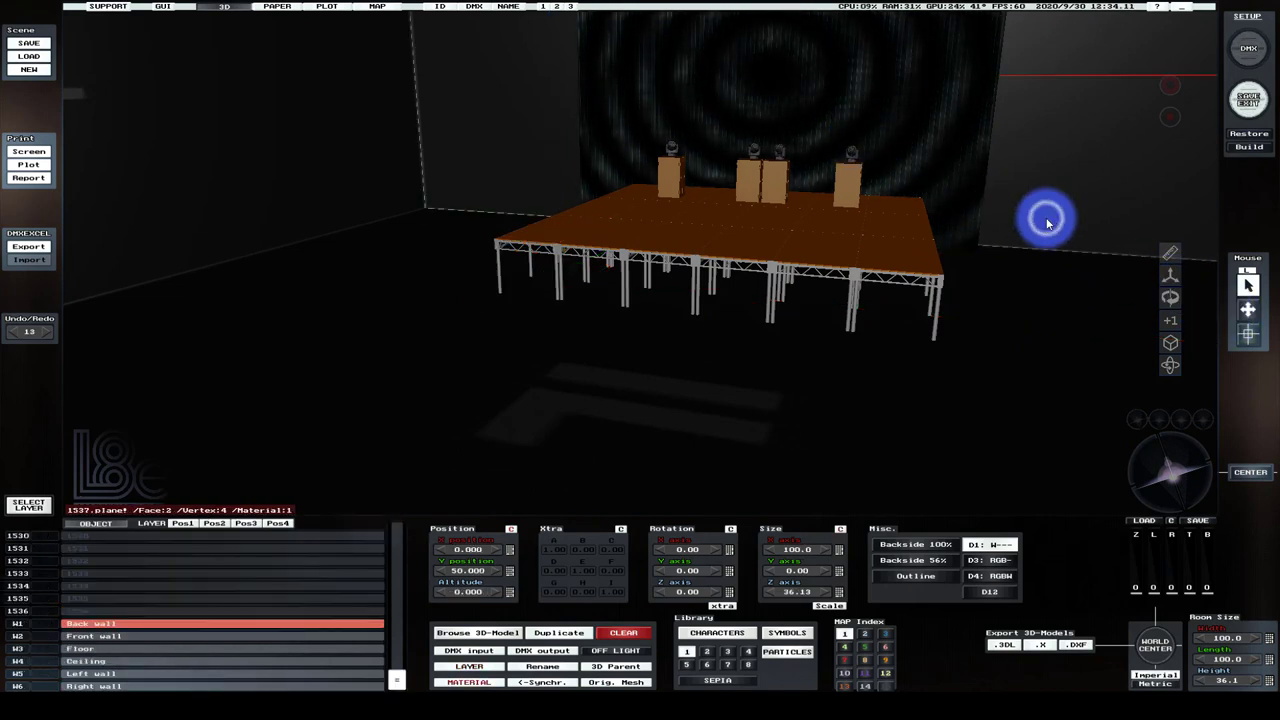
left_click(949, 349)
left_click_drag(488, 325, 592, 297)
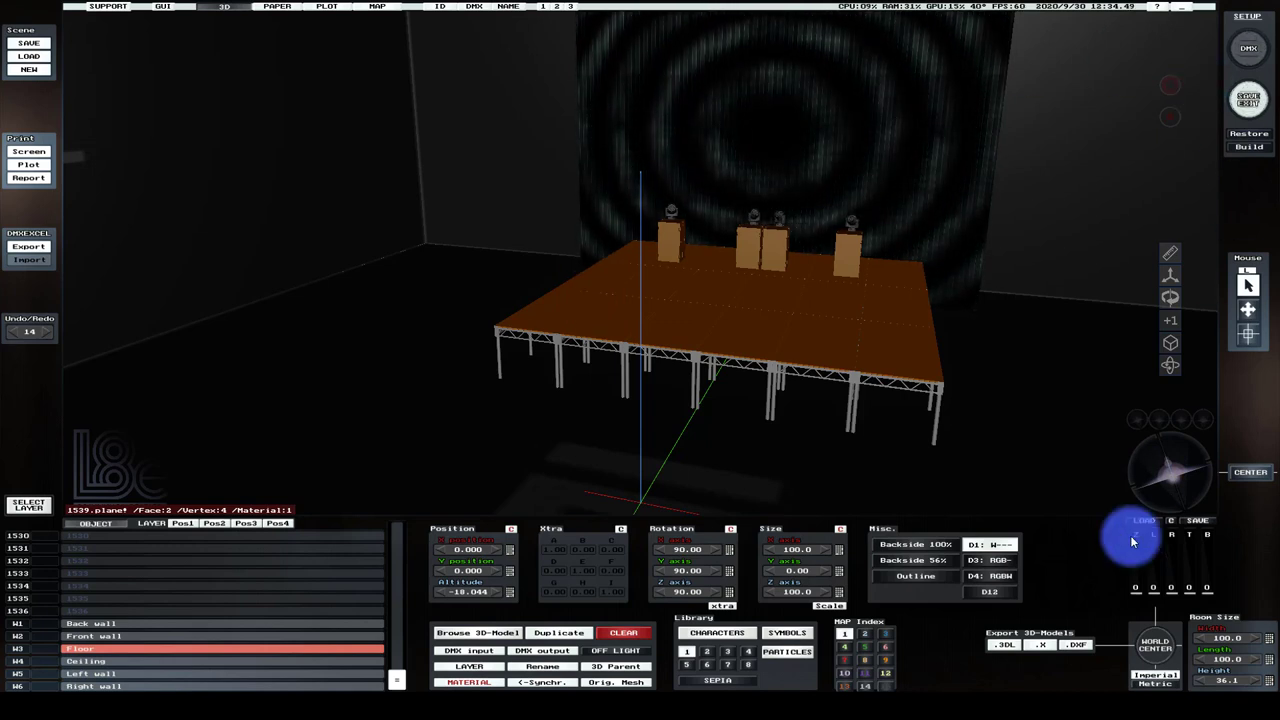
left_click_drag(1153, 472, 110, 513)
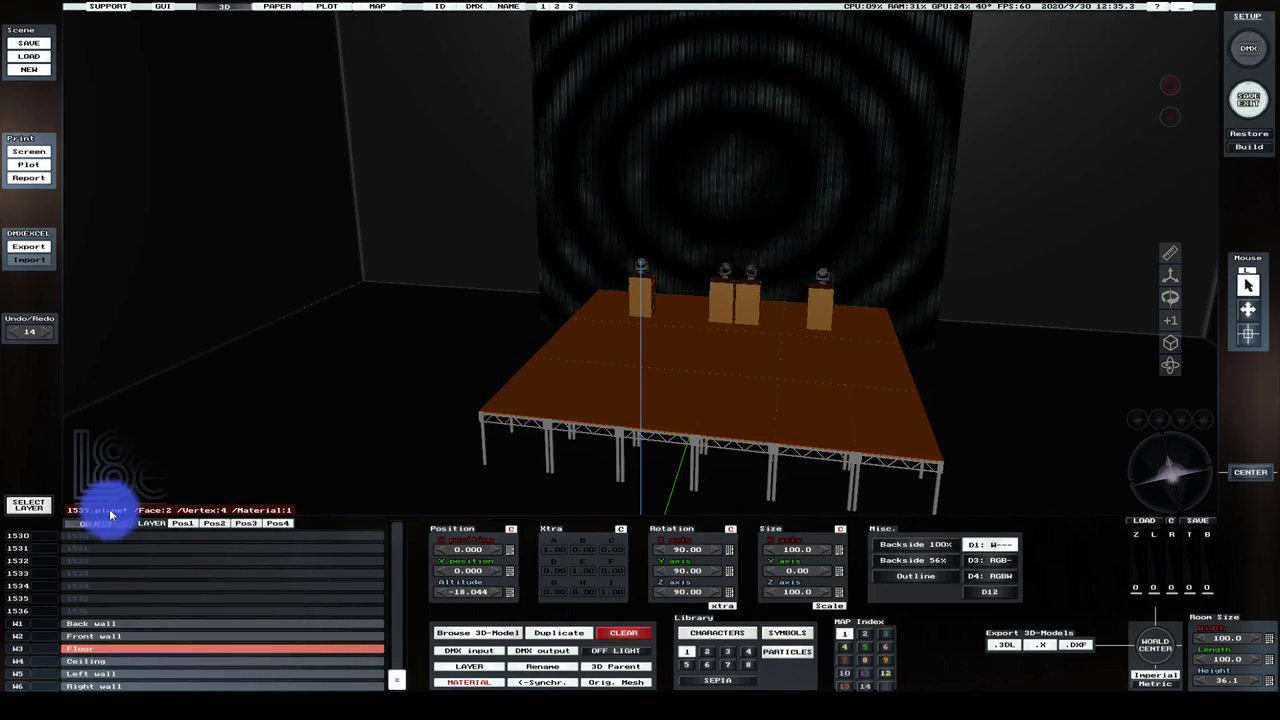
- Add the Sofa04 model from the 3D-Model library into object slot 1535
left_click(257, 600)
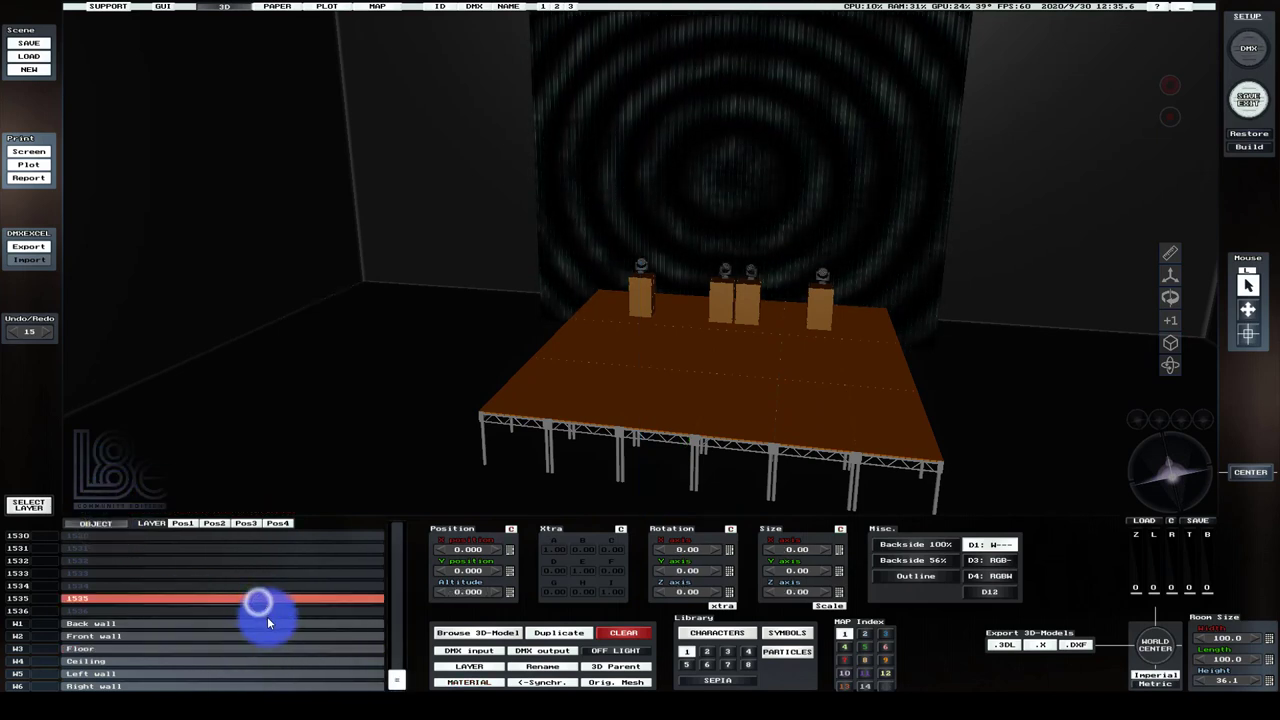
left_click(443, 621)
left_click(582, 168)
left_click(580, 170)
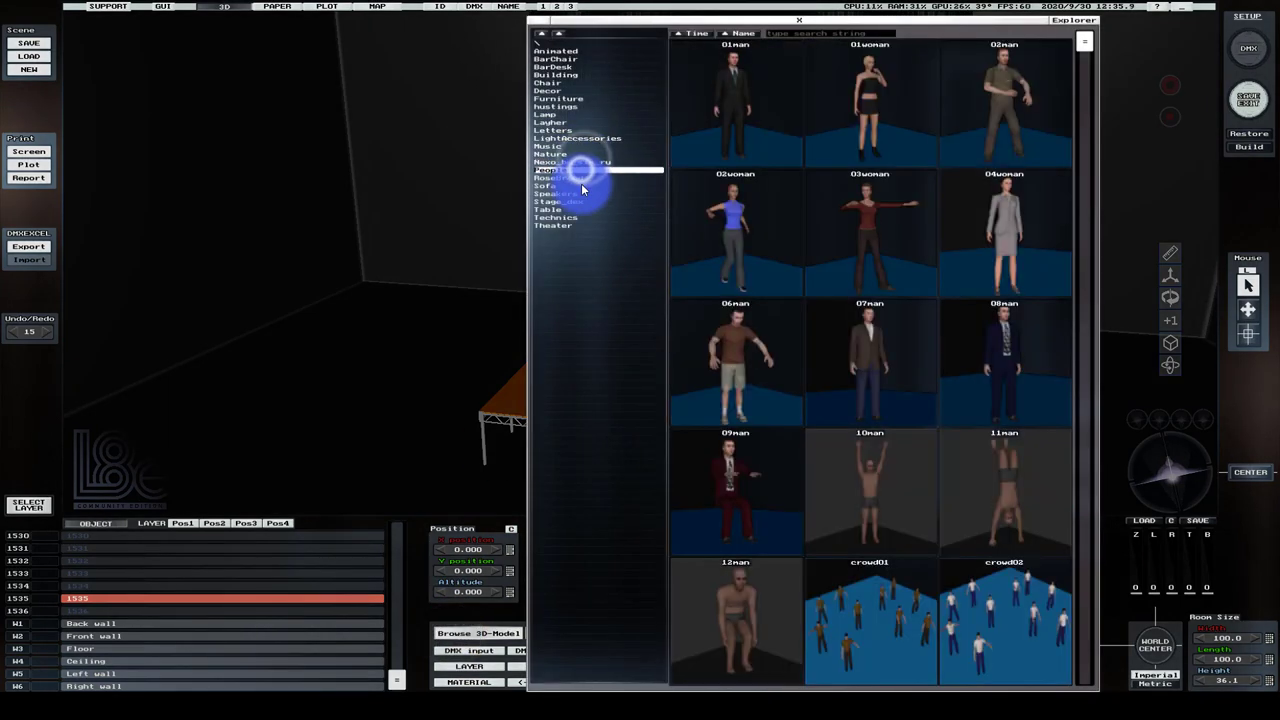
left_click(580, 185)
left_click(740, 206)
double_click(740, 235)
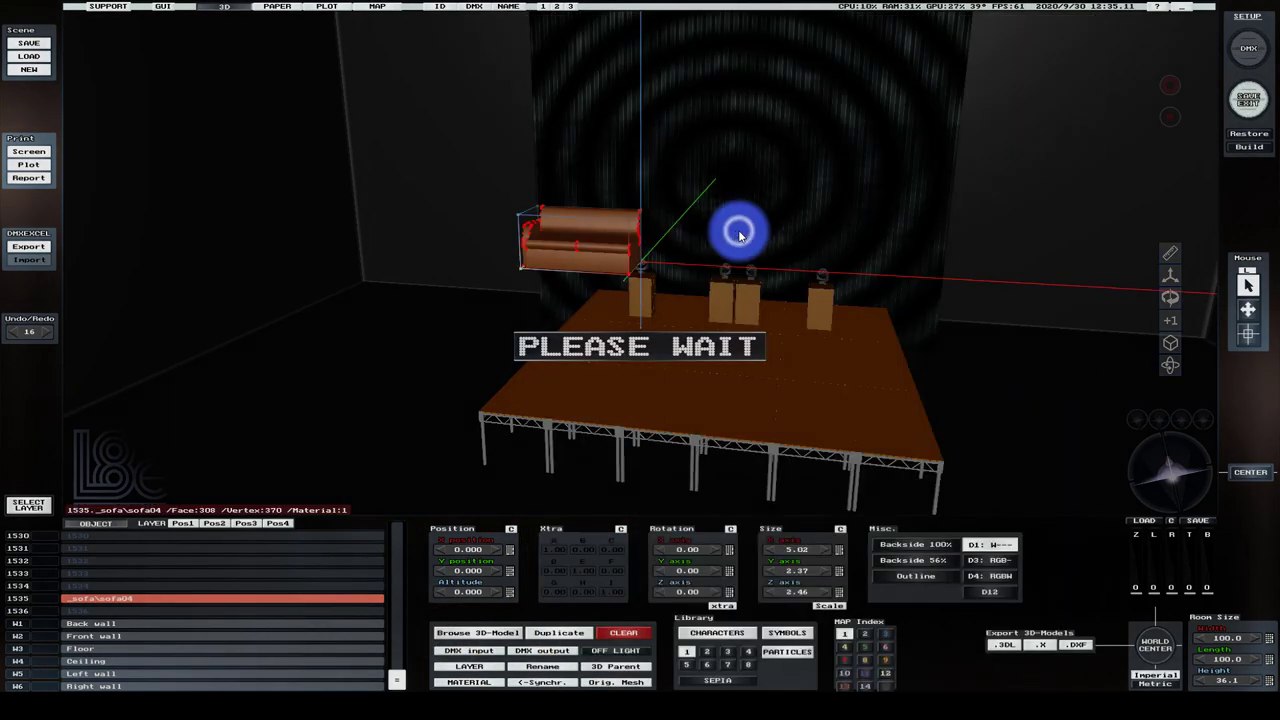
left_click(586, 238)
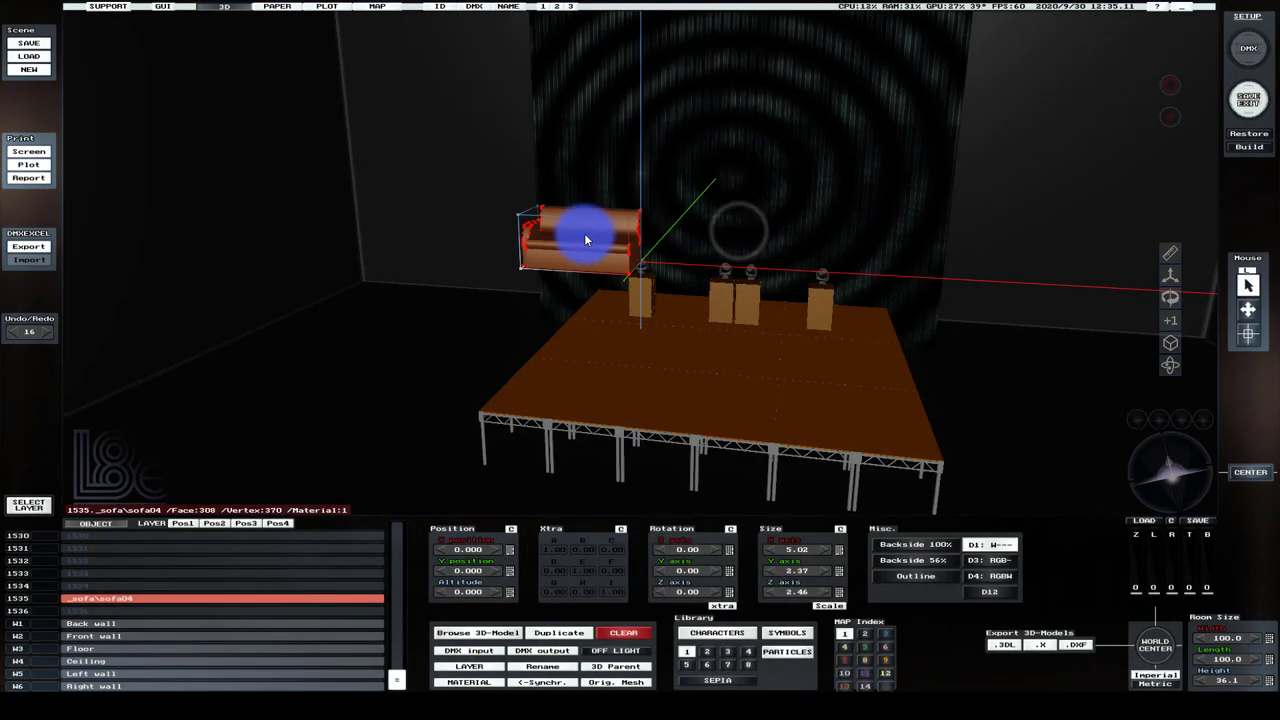
- Lower the sofa onto the stage, rotate it to -25°, and switch to DMX fixture mode
left_click(1168, 275)
left_click_drag(581, 204, 680, 372)
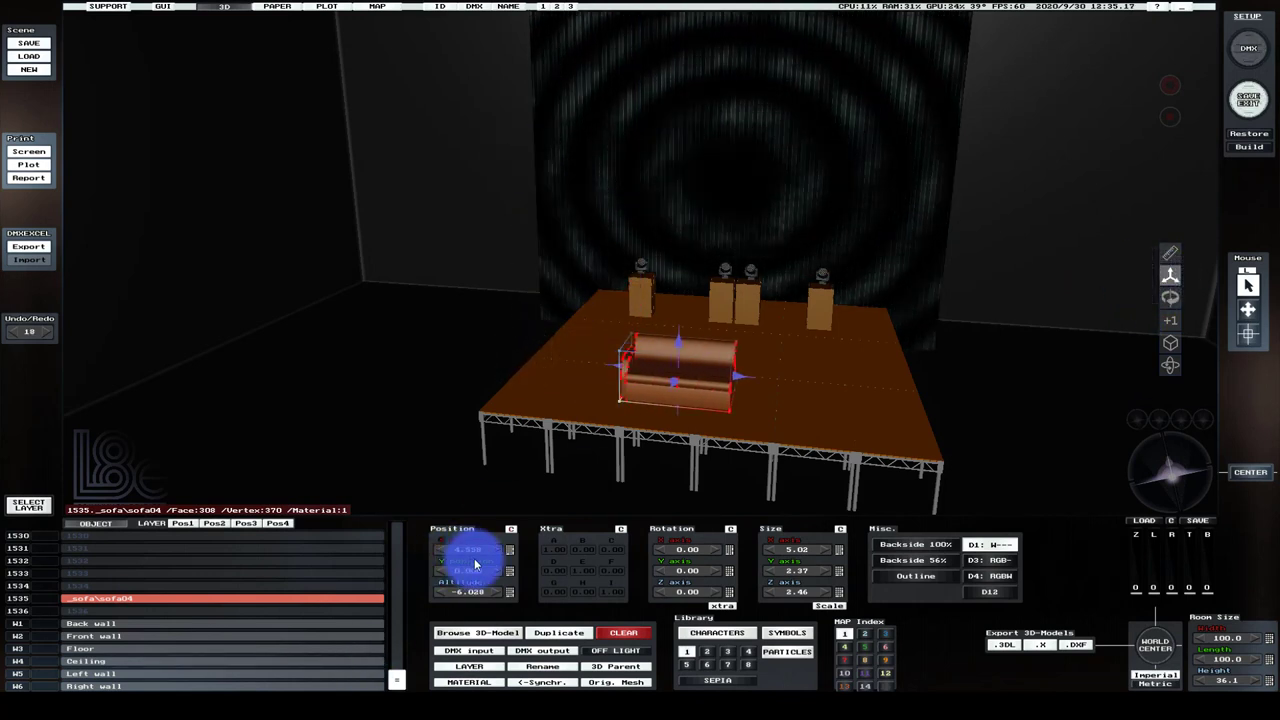
scroll(477, 550, "down", 5)
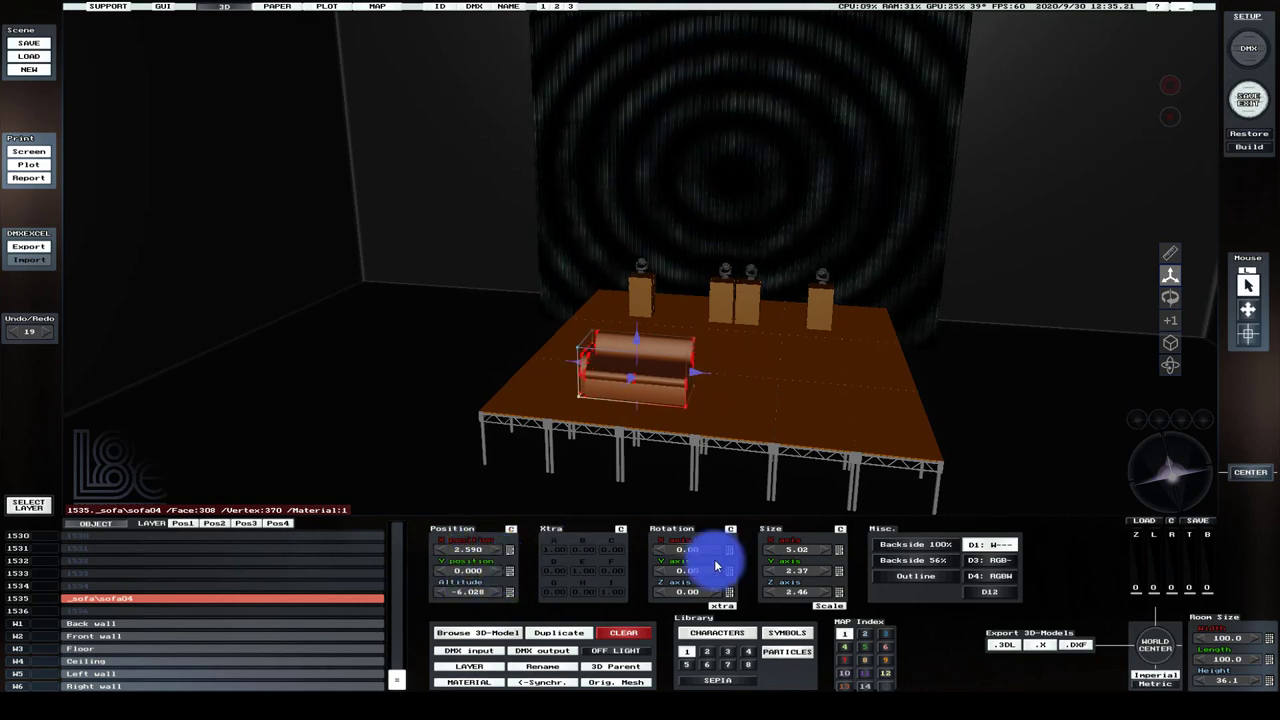
scroll(690, 555, "up", 3)
scroll(690, 555, "down", 3)
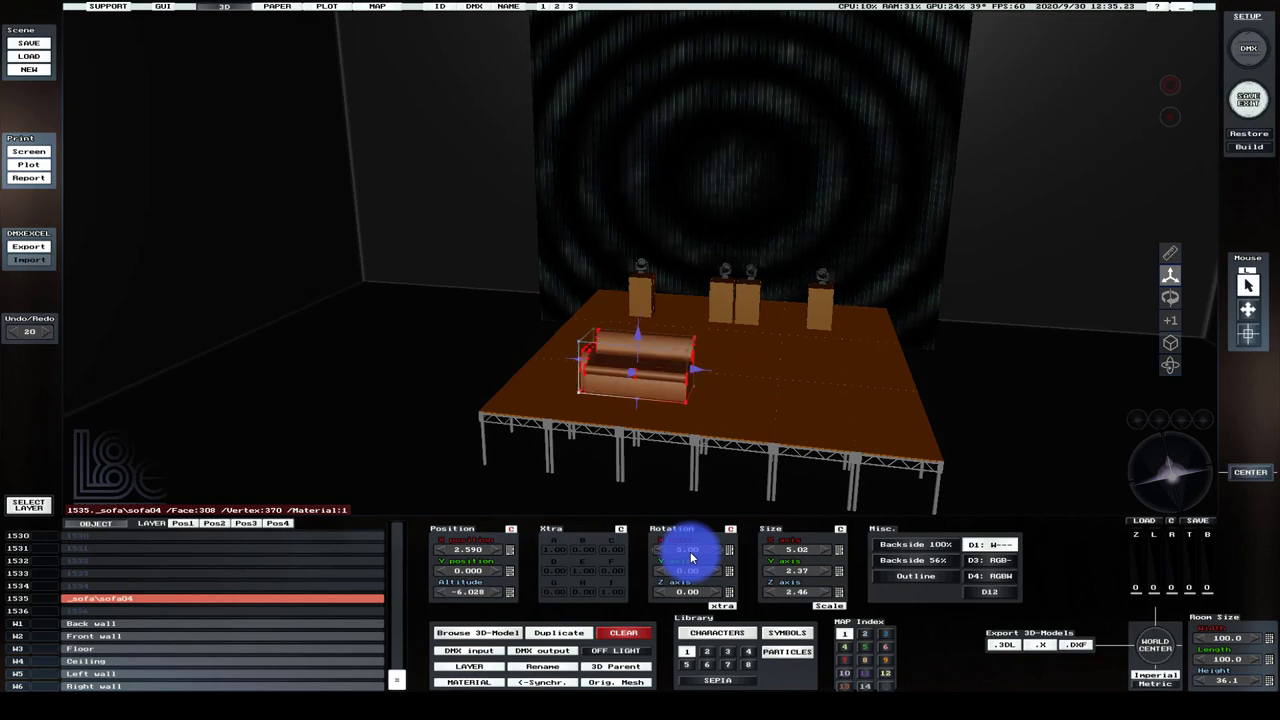
scroll(696, 575, "up", 6)
scroll(696, 577, "down", 6)
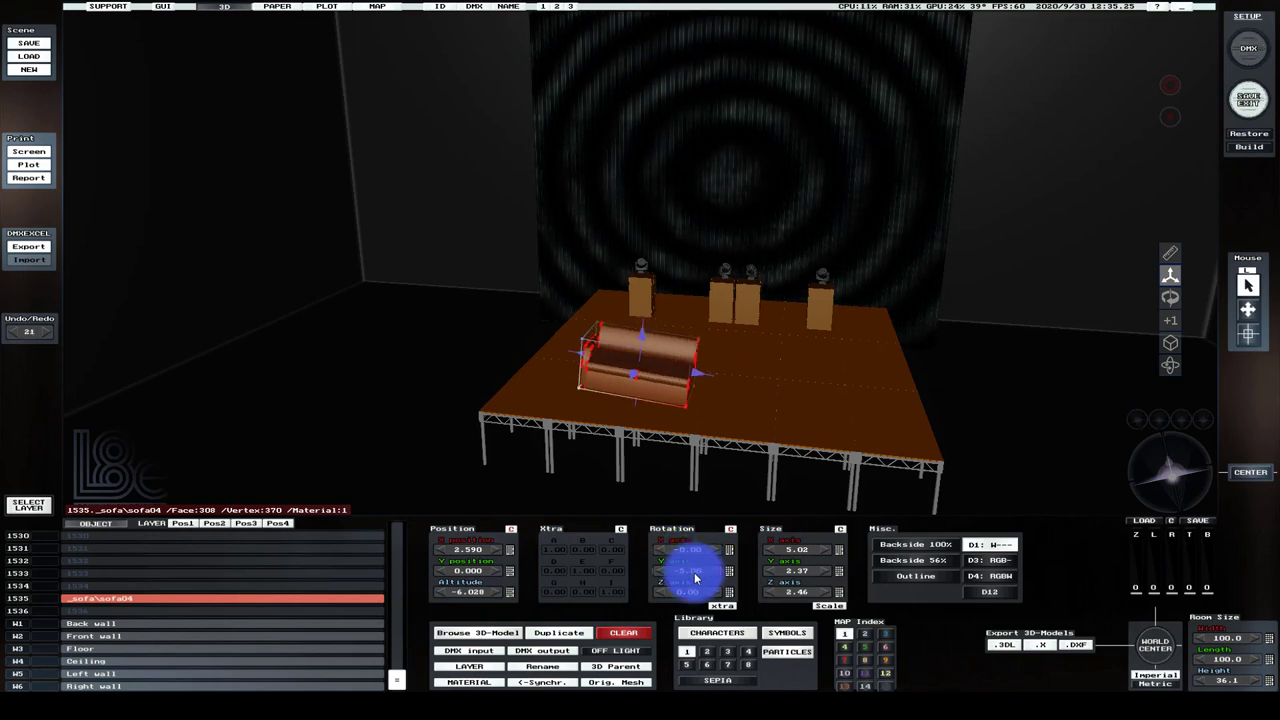
scroll(697, 592, "down", 5)
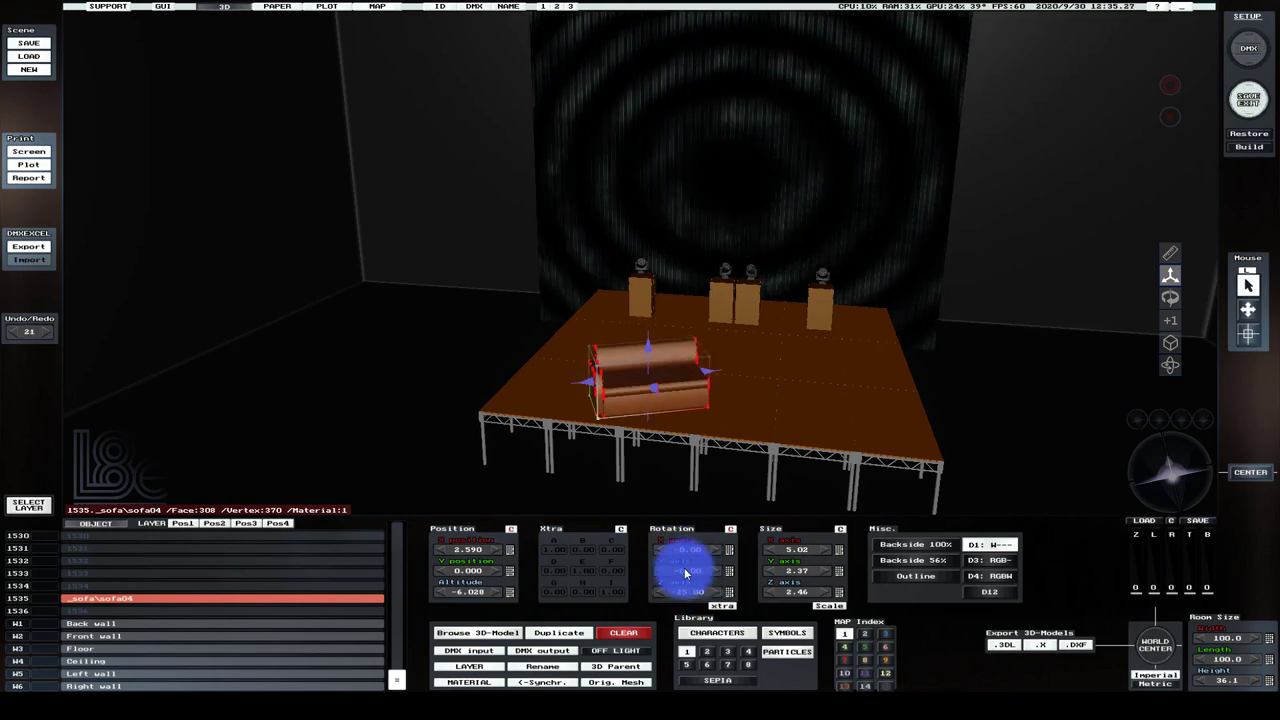
scroll(478, 547, "up", 4)
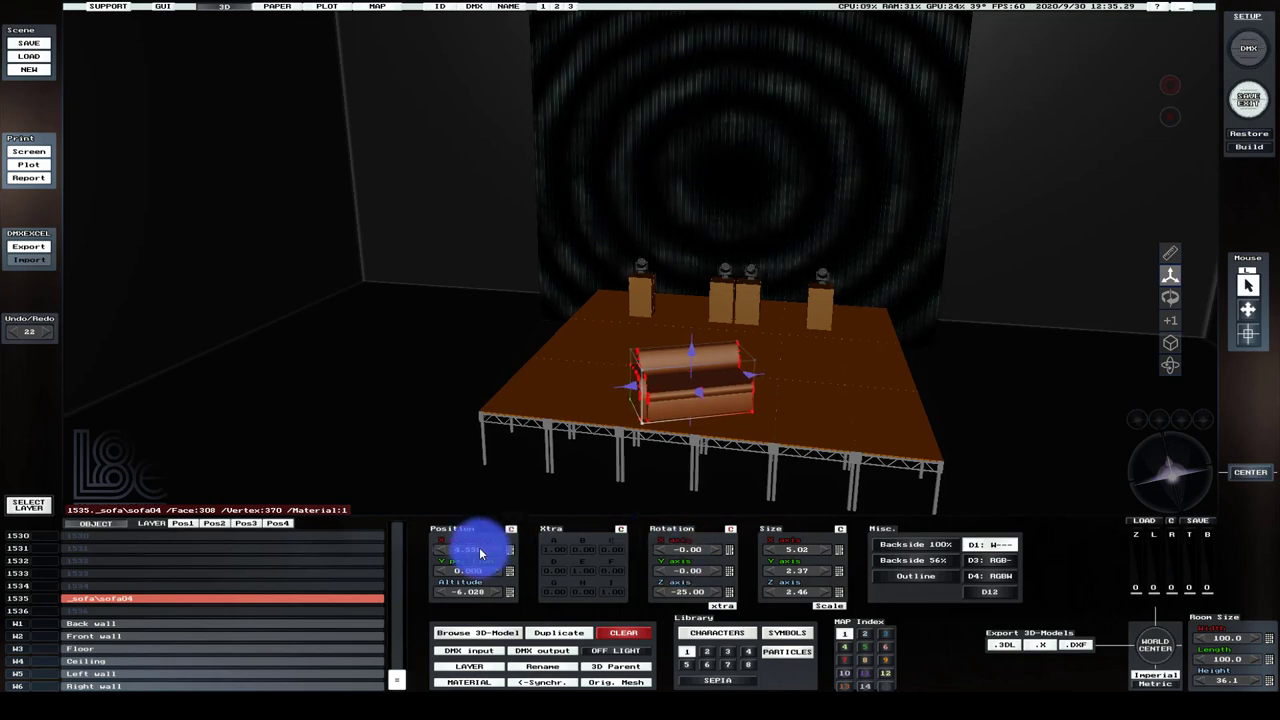
scroll(465, 575, "down", 2)
scroll(465, 575, "up", 5)
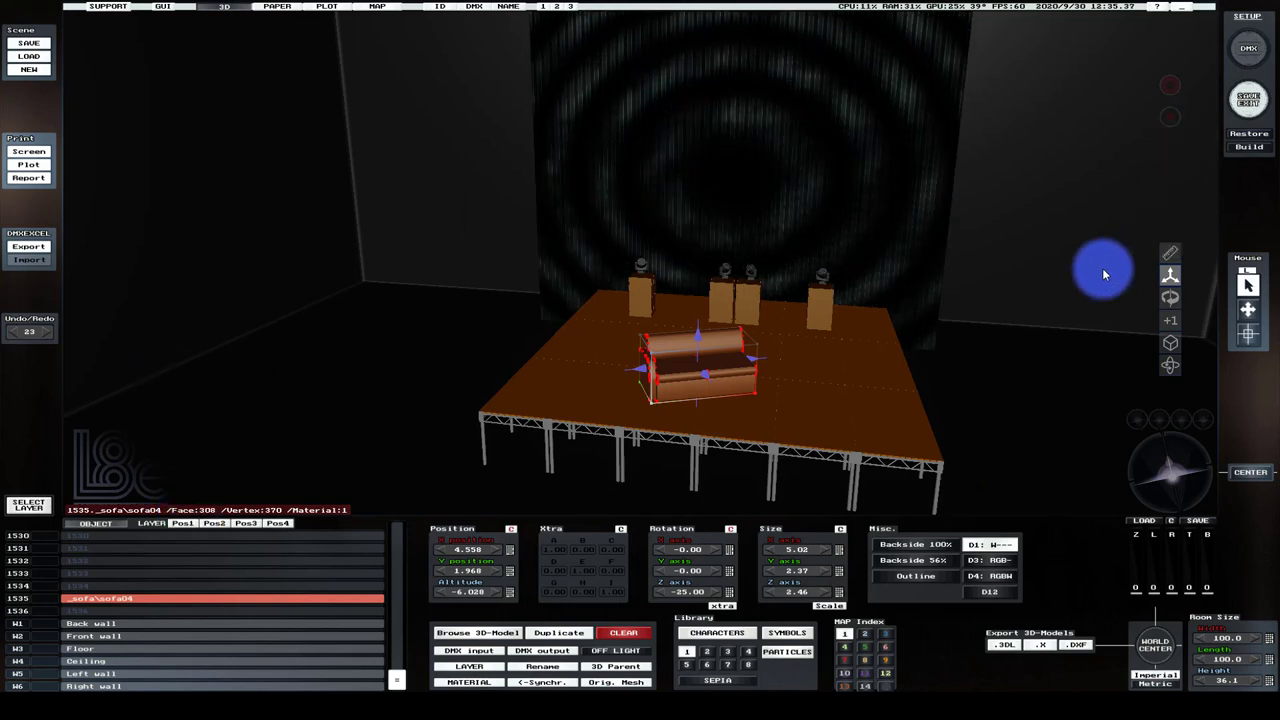
left_click(1248, 52)
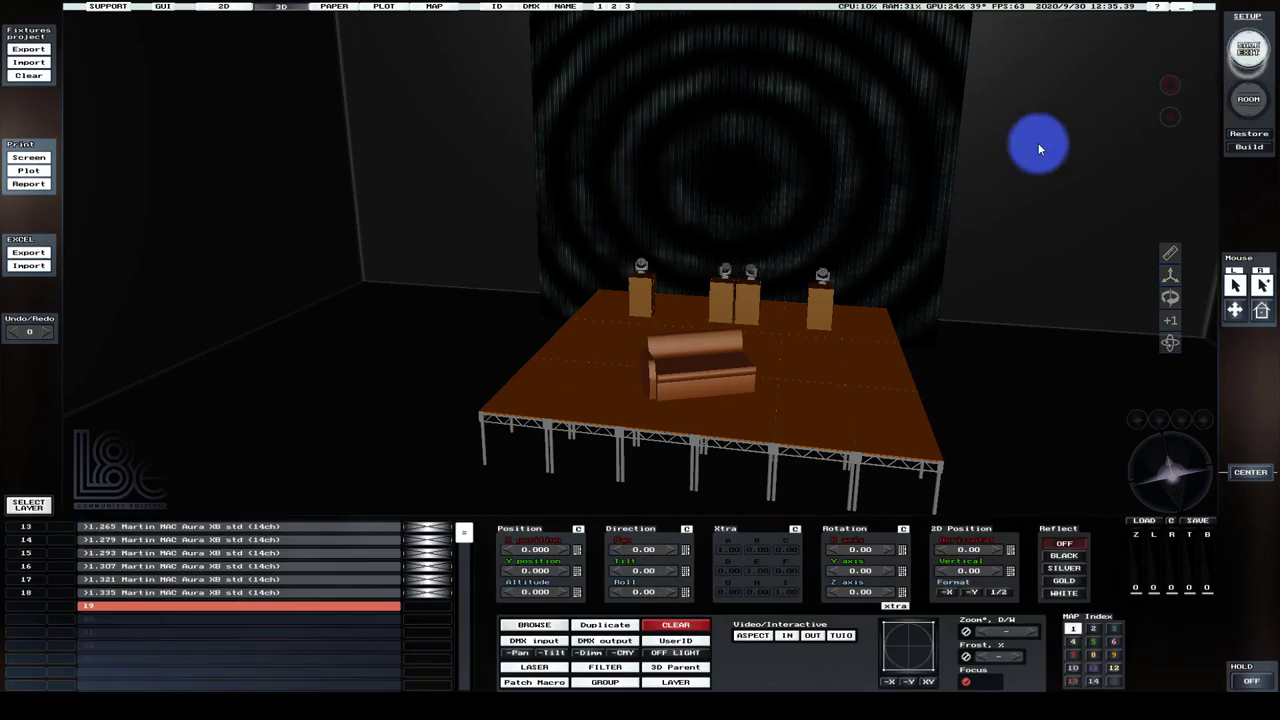
left_click(1258, 50)
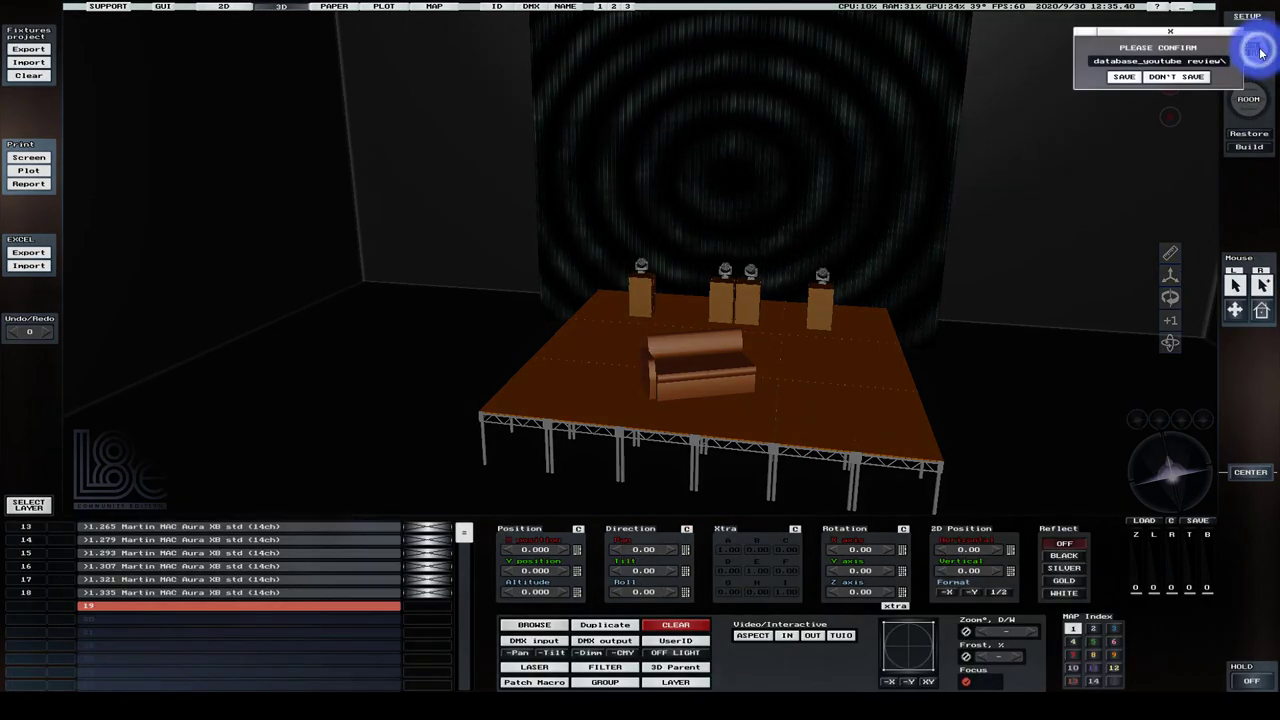
- Save the scene, return to fixture setup, and inspect each truss fixture in turn
left_click(1133, 94)
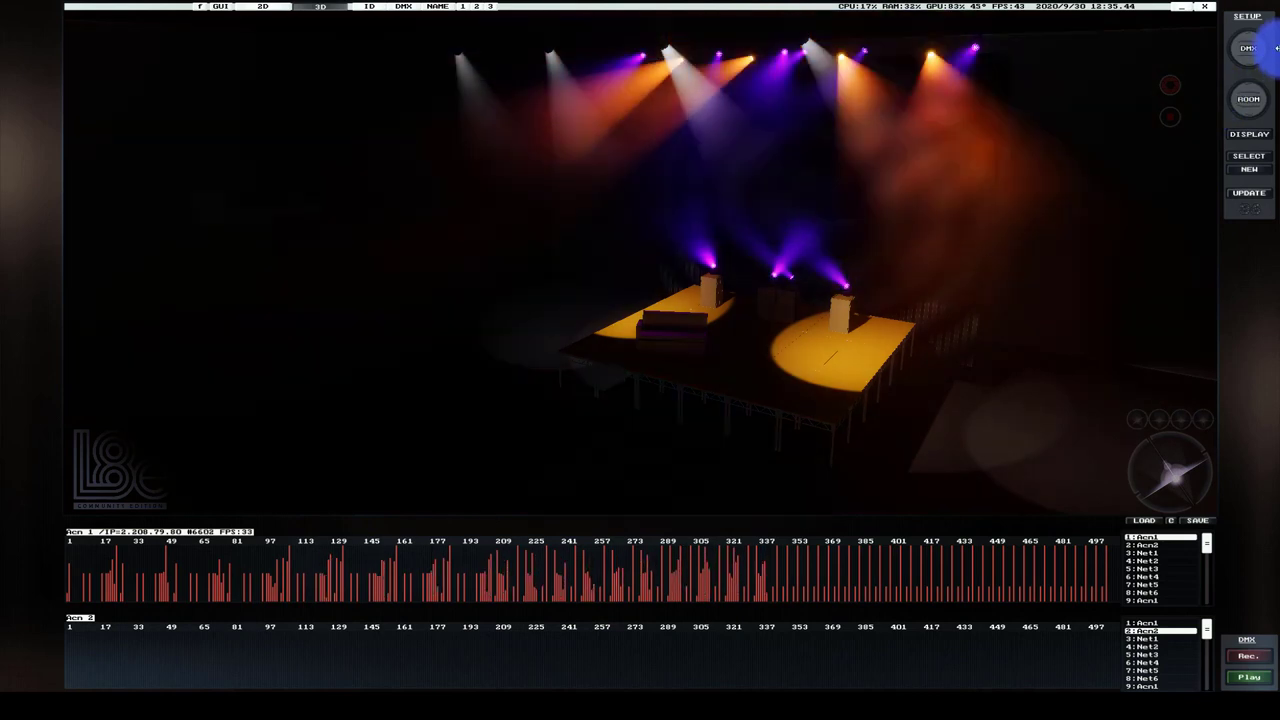
left_click(1252, 50)
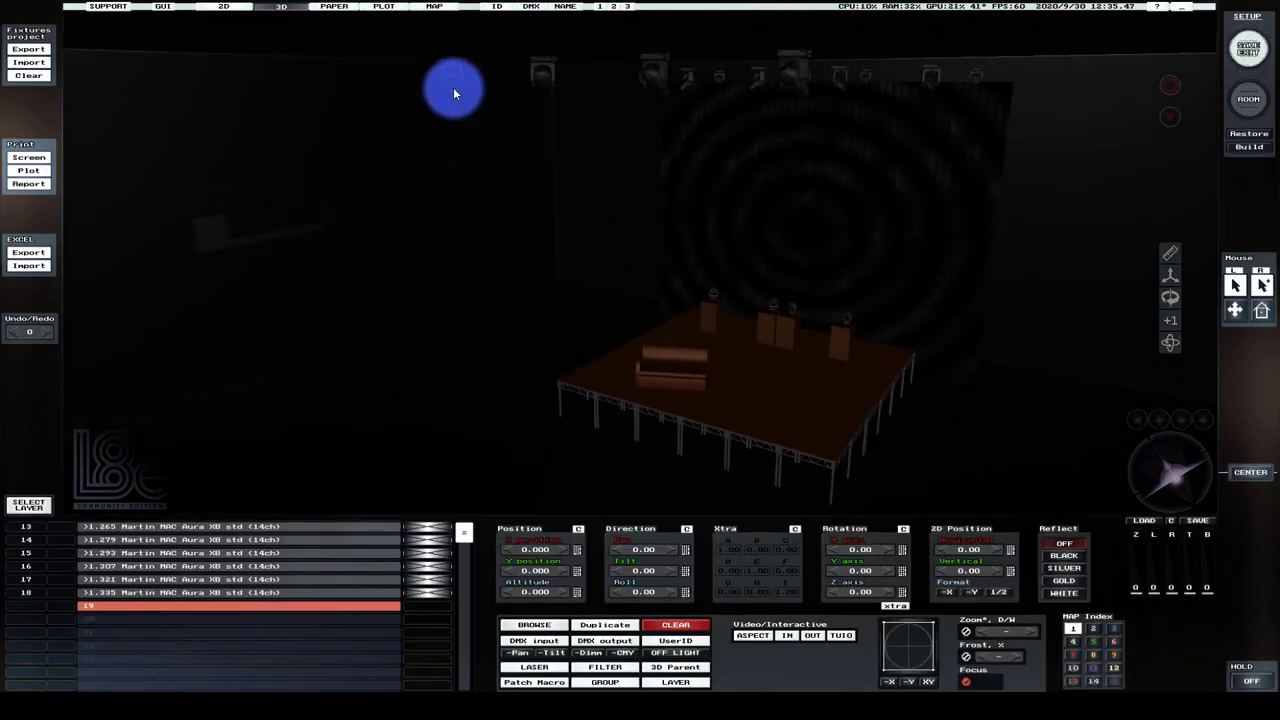
left_click(455, 82)
left_click(540, 68)
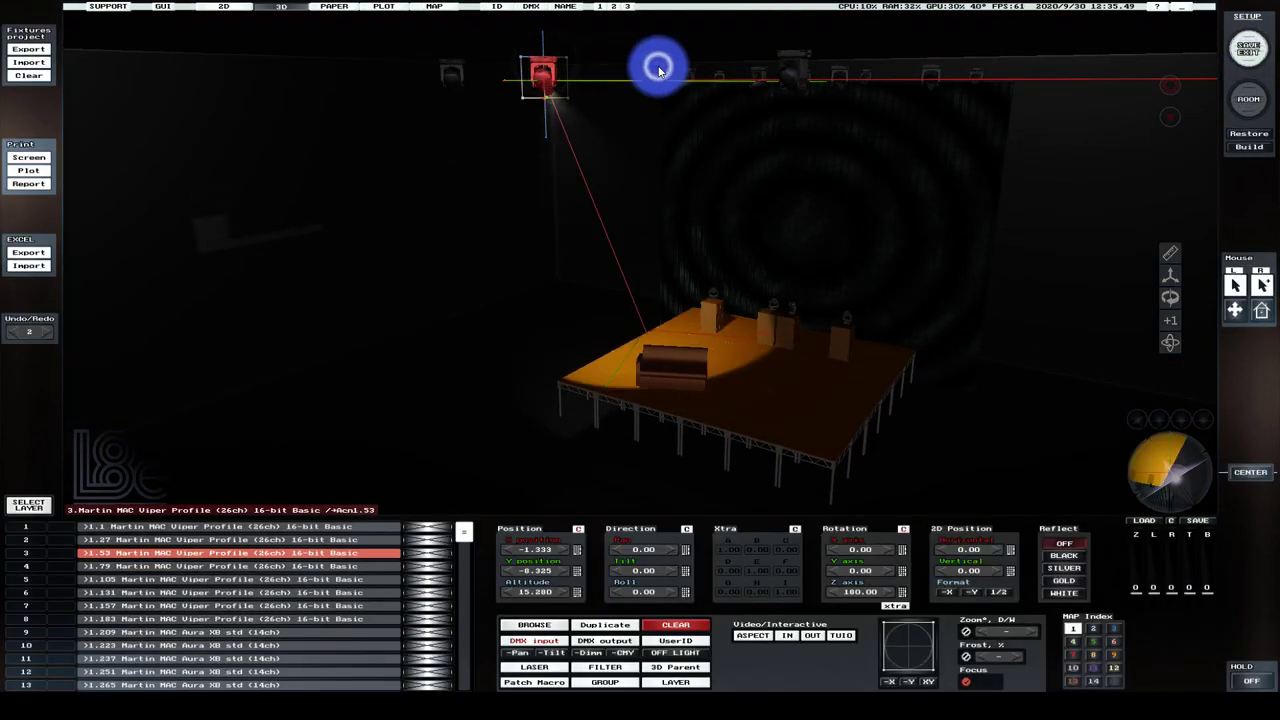
left_click(658, 70)
left_click(540, 75)
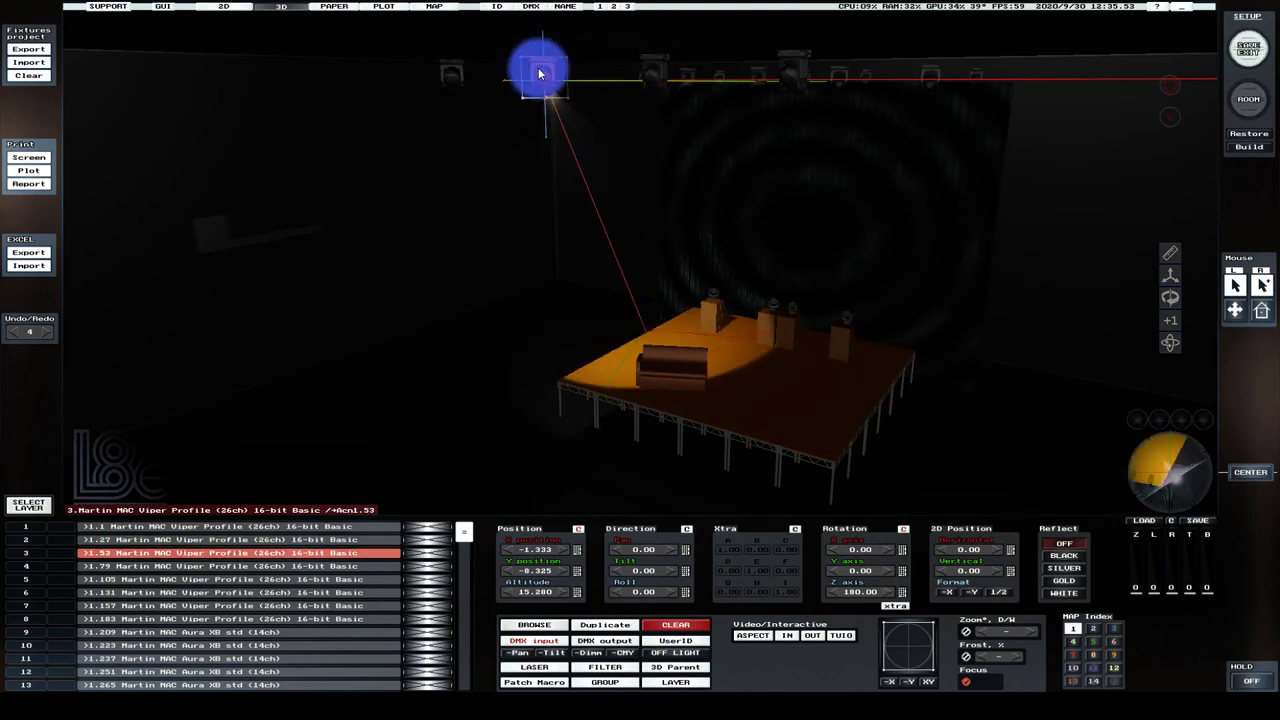
left_click(585, 170)
left_click(461, 79)
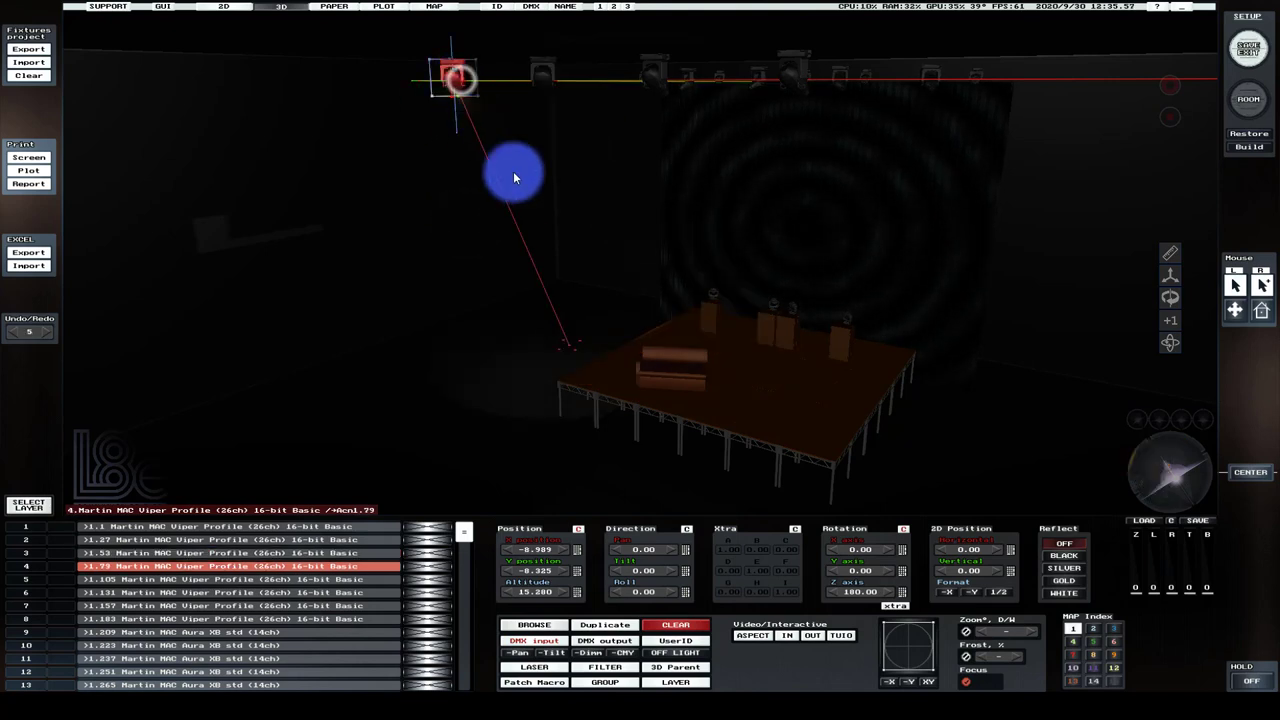
left_click_drag(527, 78, 790, 78)
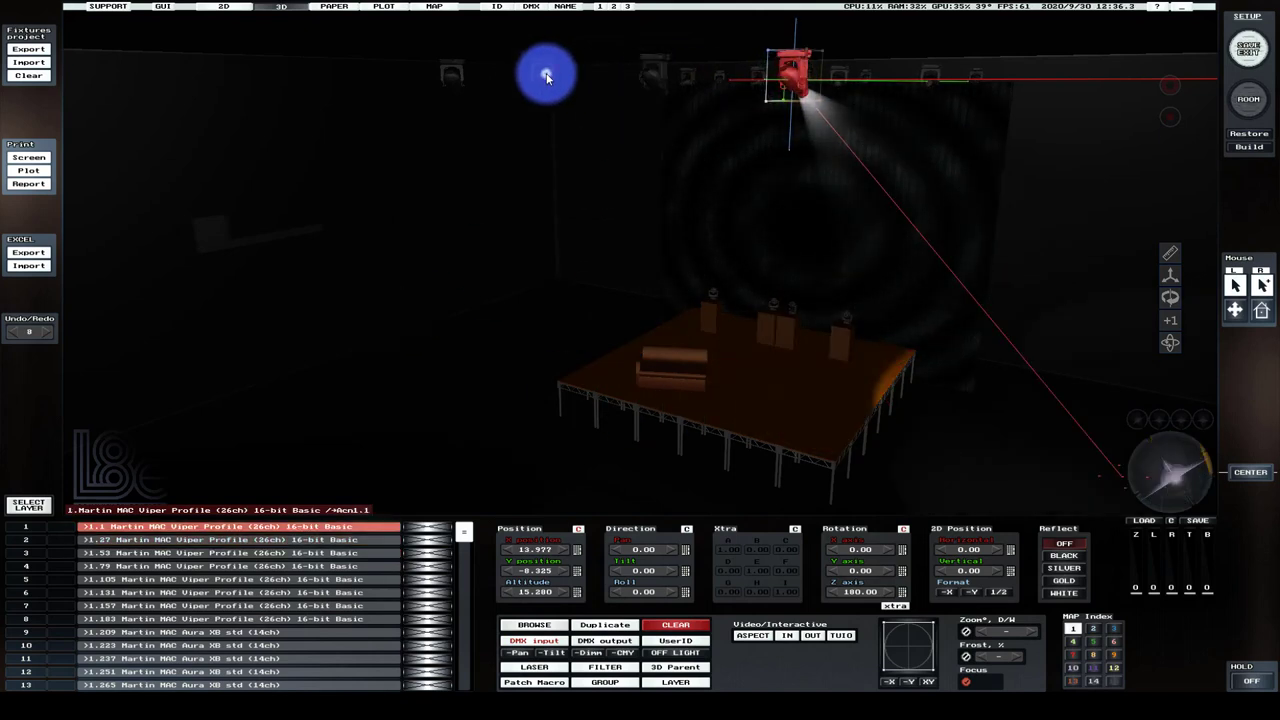
left_click(543, 72)
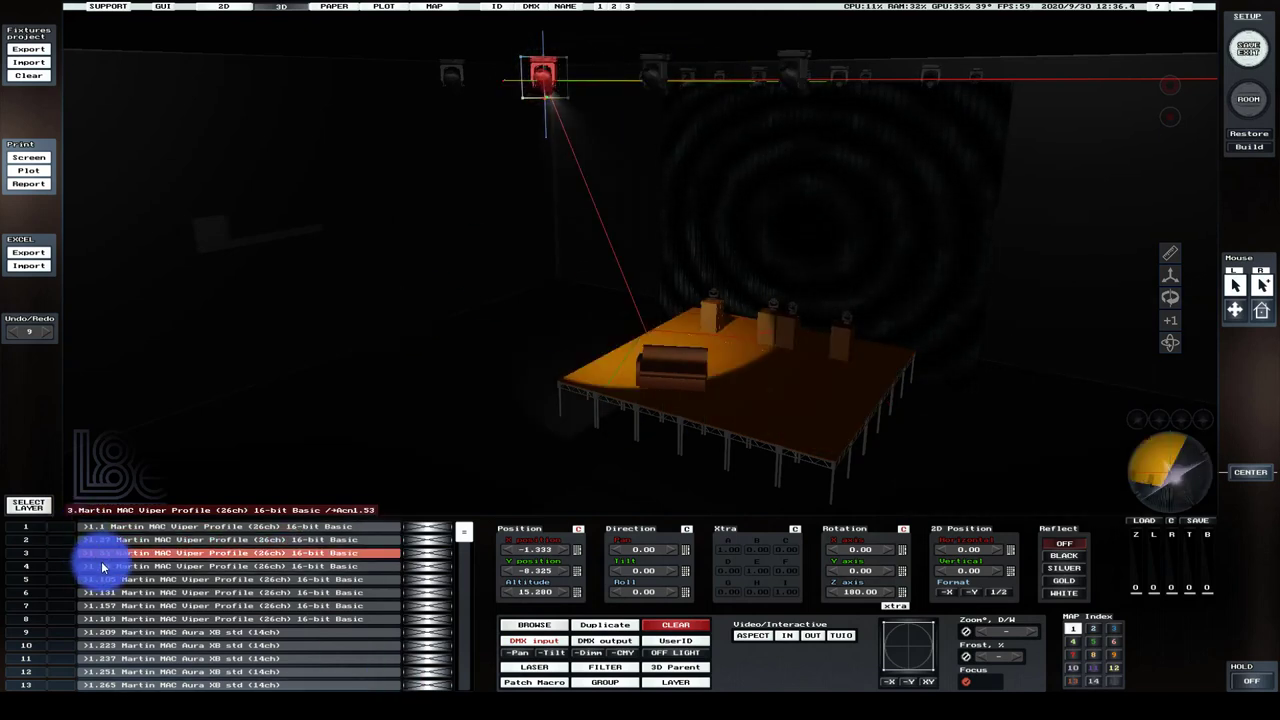
- Select fixtures 1–4 in the fixture list, then the empty row 19
left_click(104, 526)
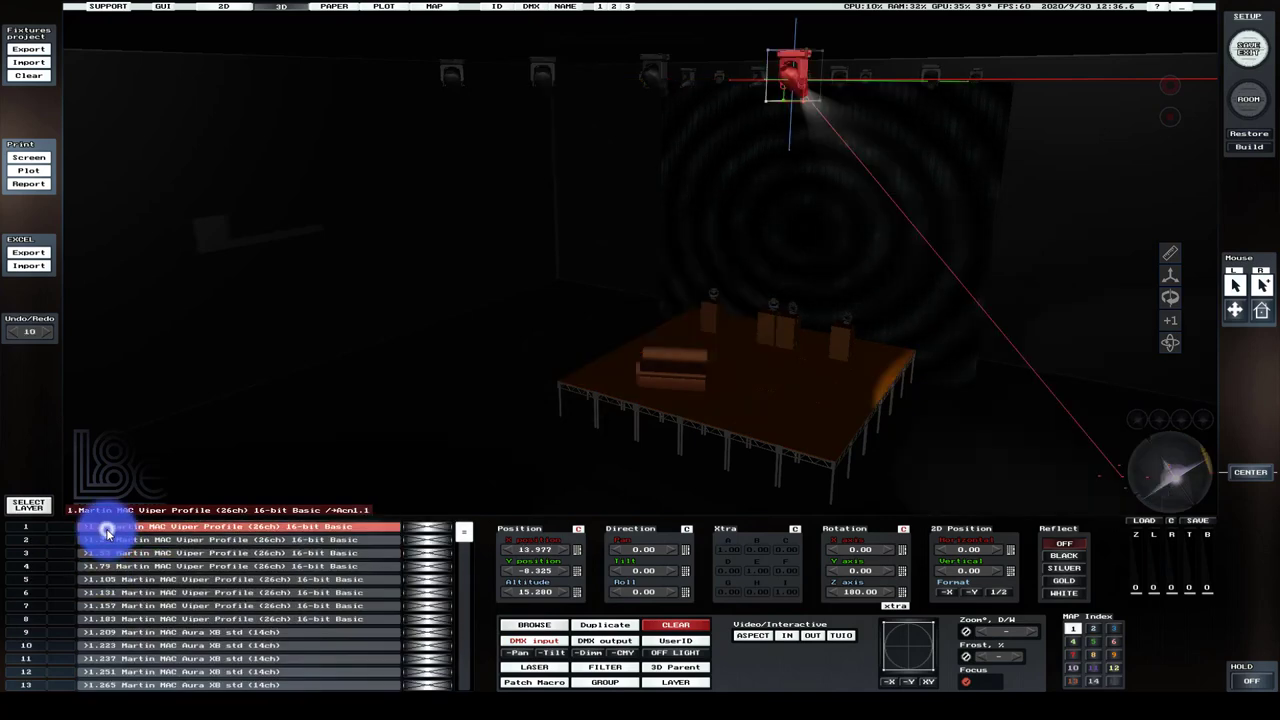
left_click(108, 539)
left_click(113, 553)
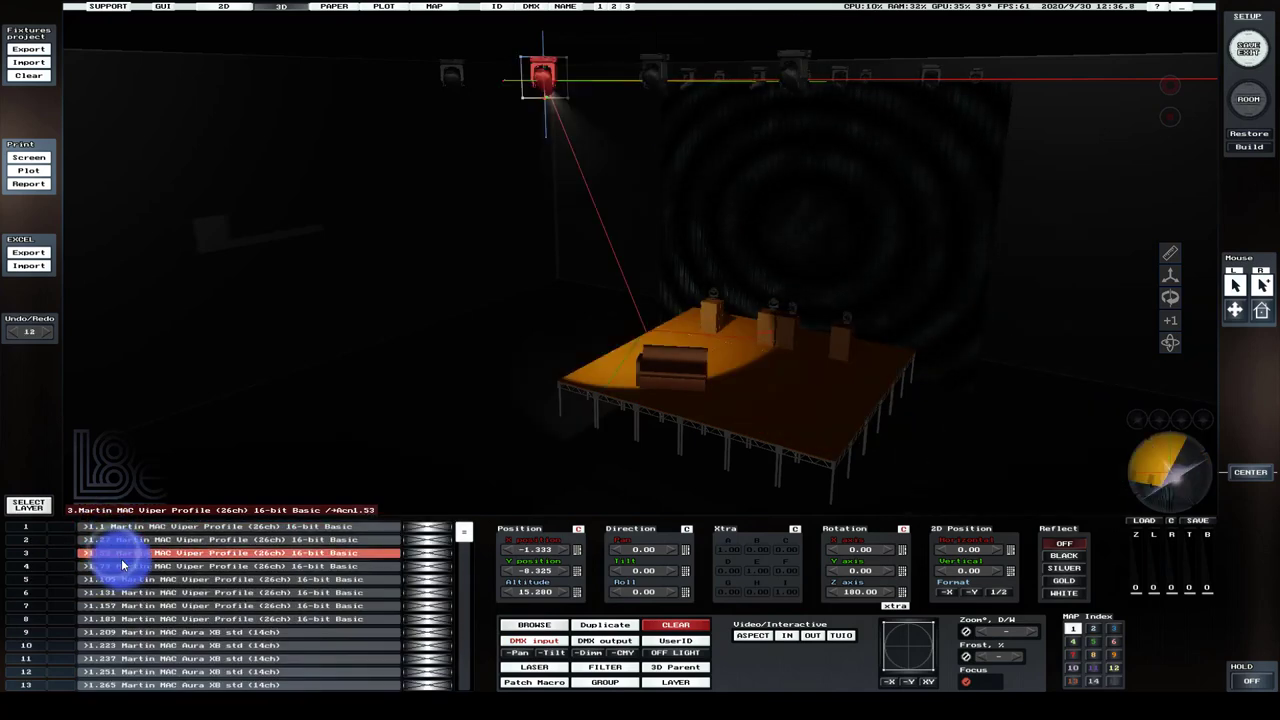
left_click(126, 567)
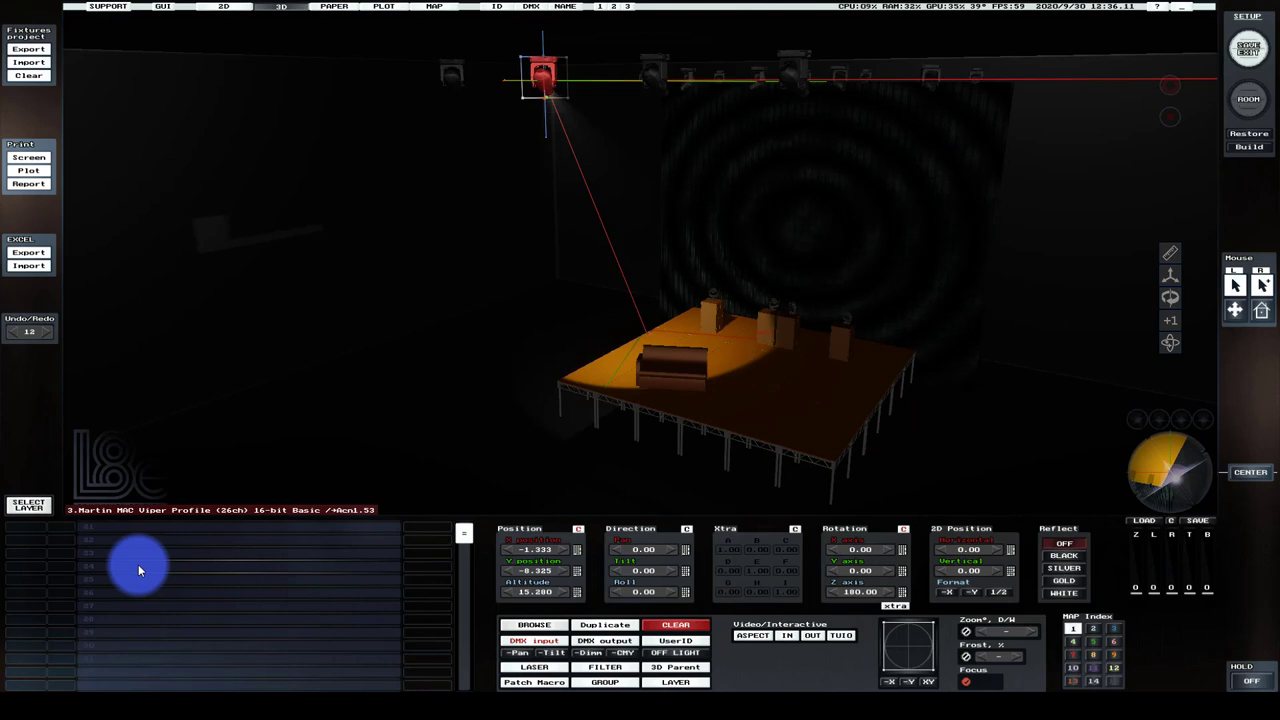
scroll(140, 569, "down", 3)
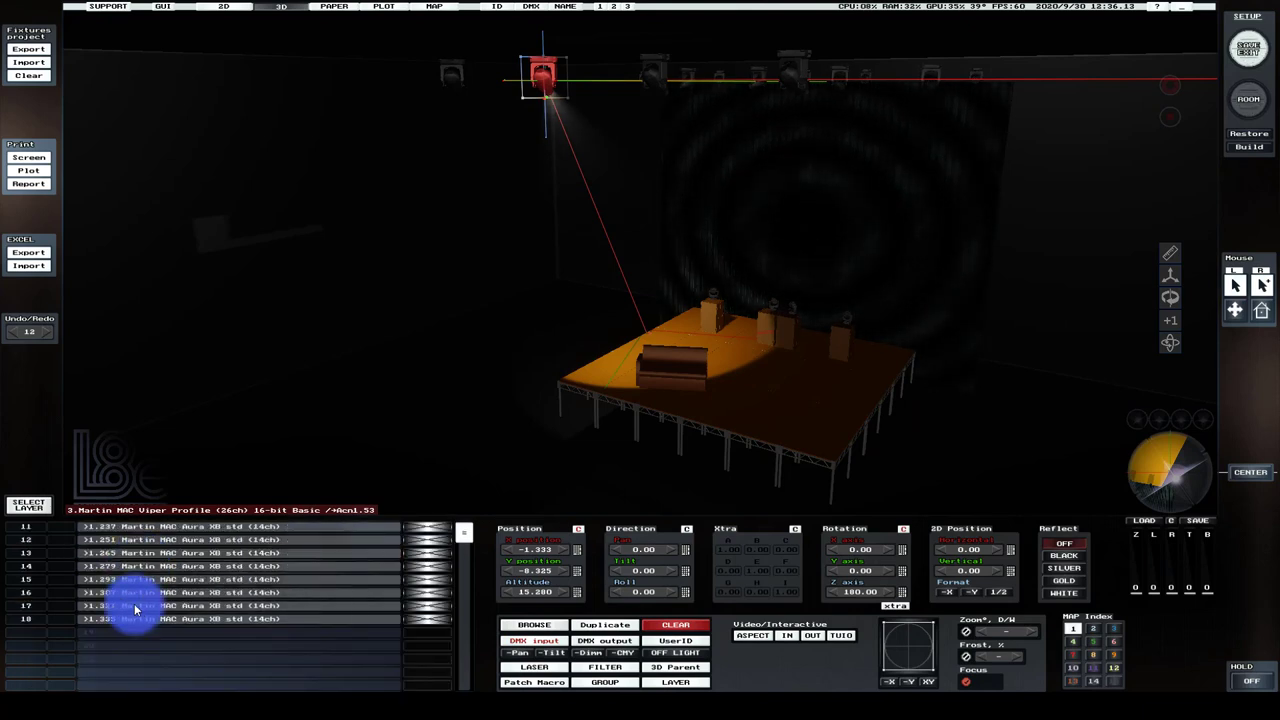
left_click(133, 636)
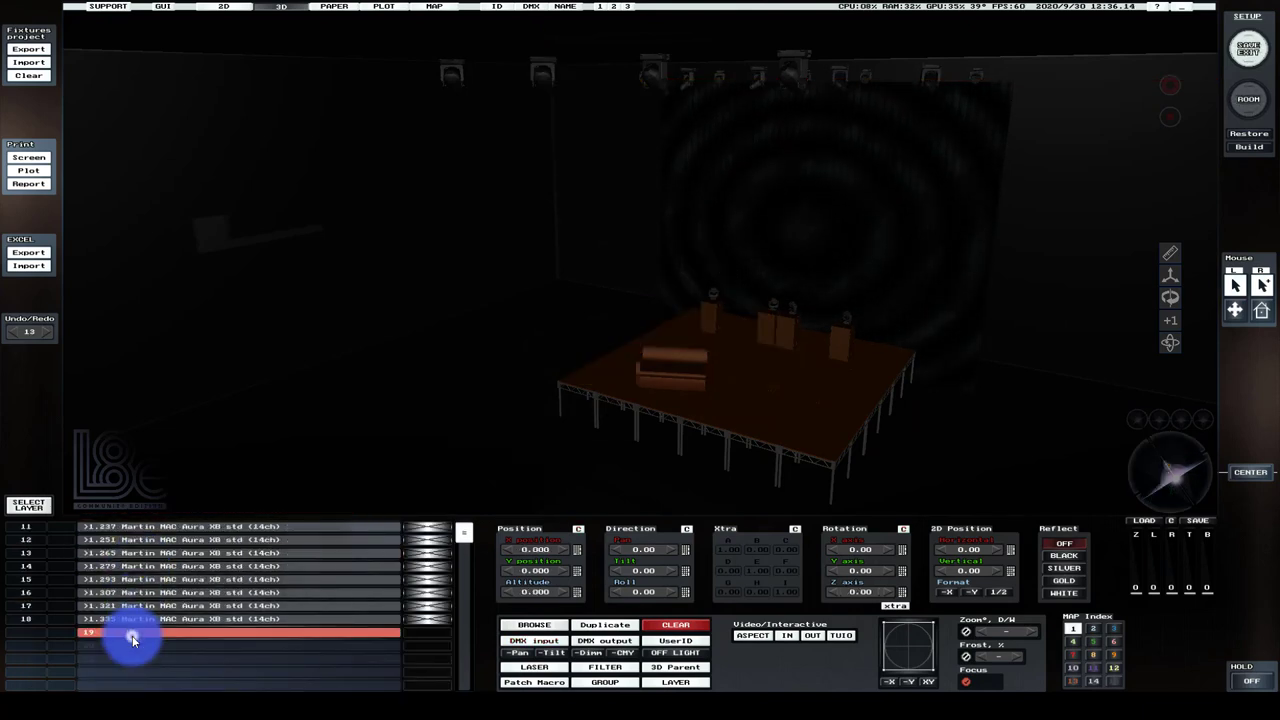
- Search the library for 'aura' and add a Martin MAC Aura (Stnd) as fixture 19
left_click(540, 626)
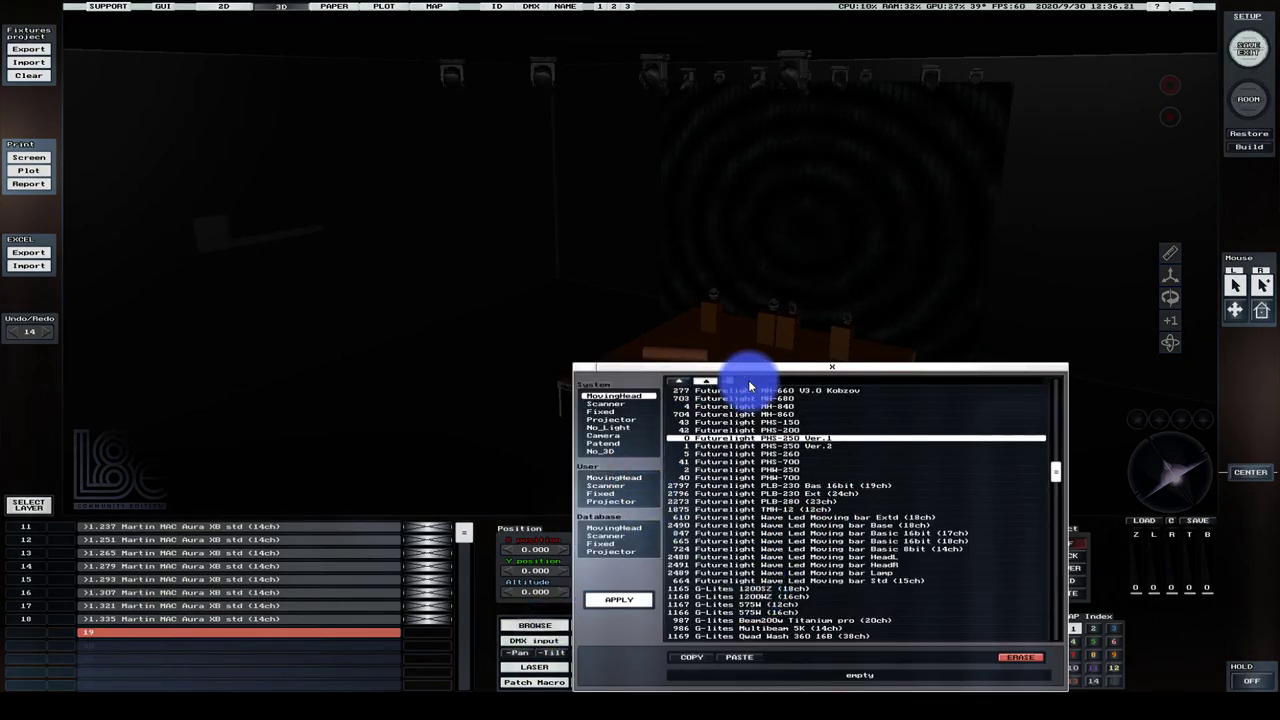
left_click(748, 380)
type("aura")
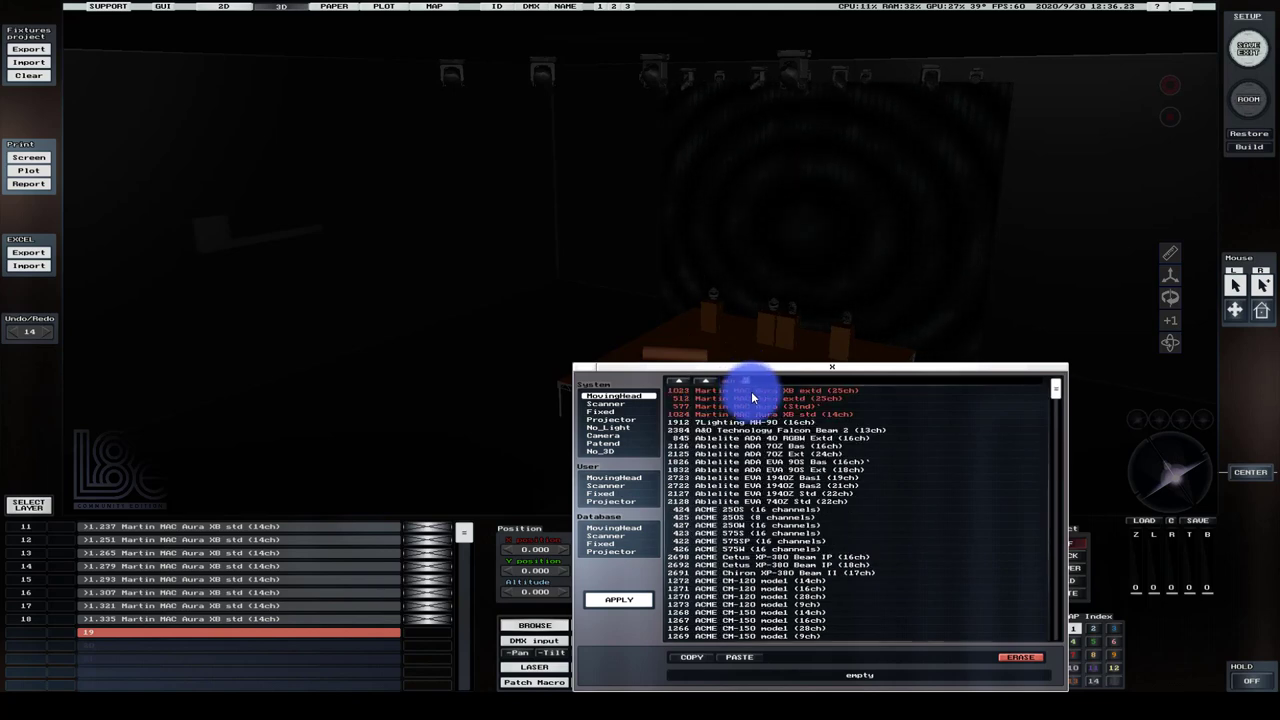
left_click(753, 407)
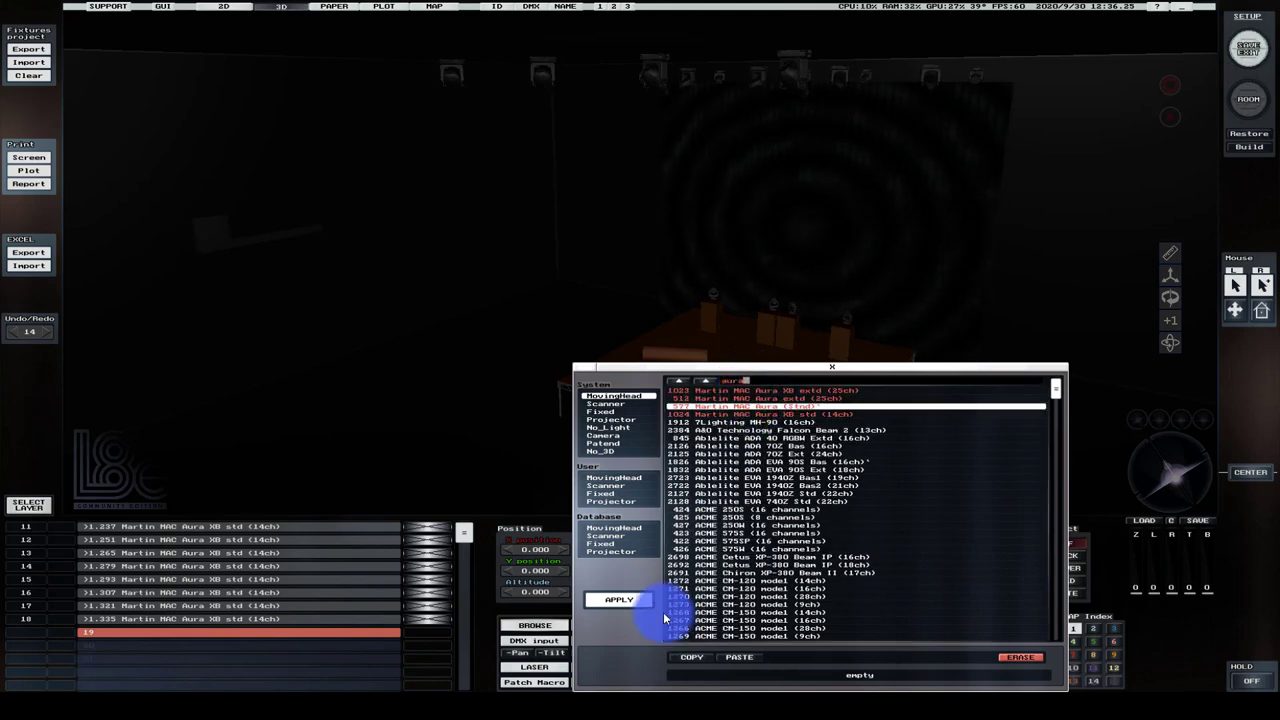
left_click(620, 599)
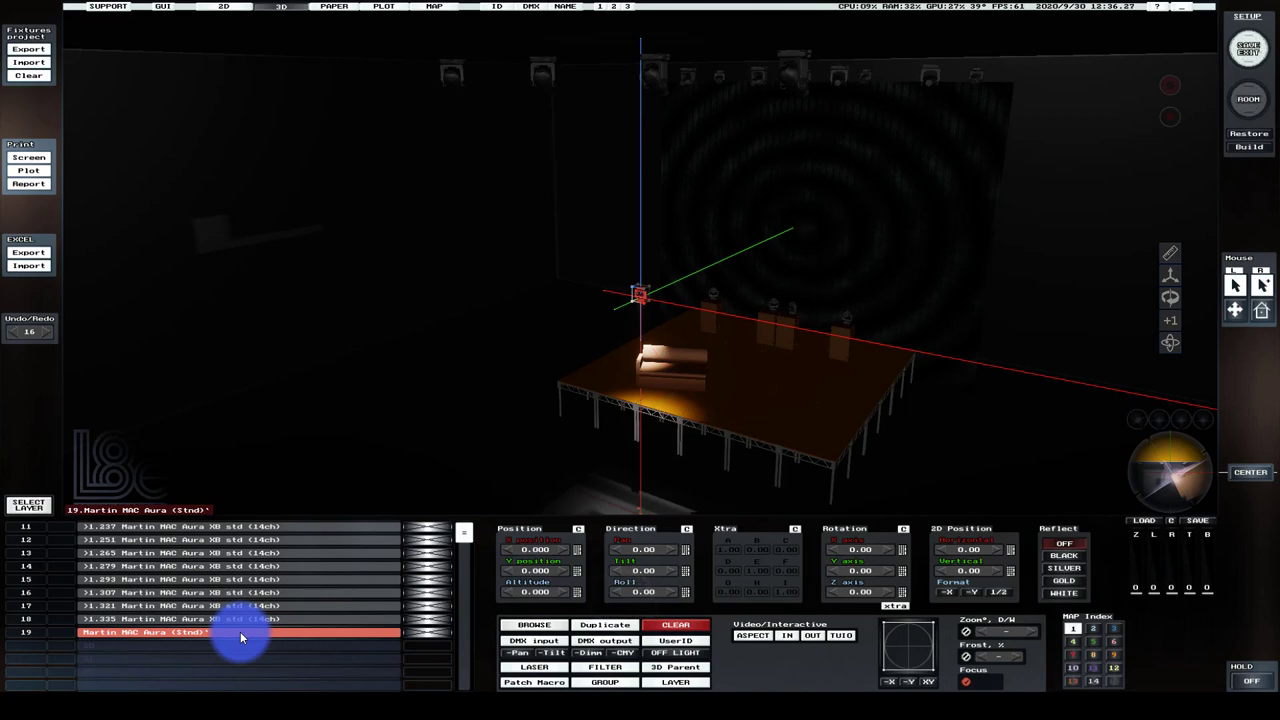
left_click(620, 300)
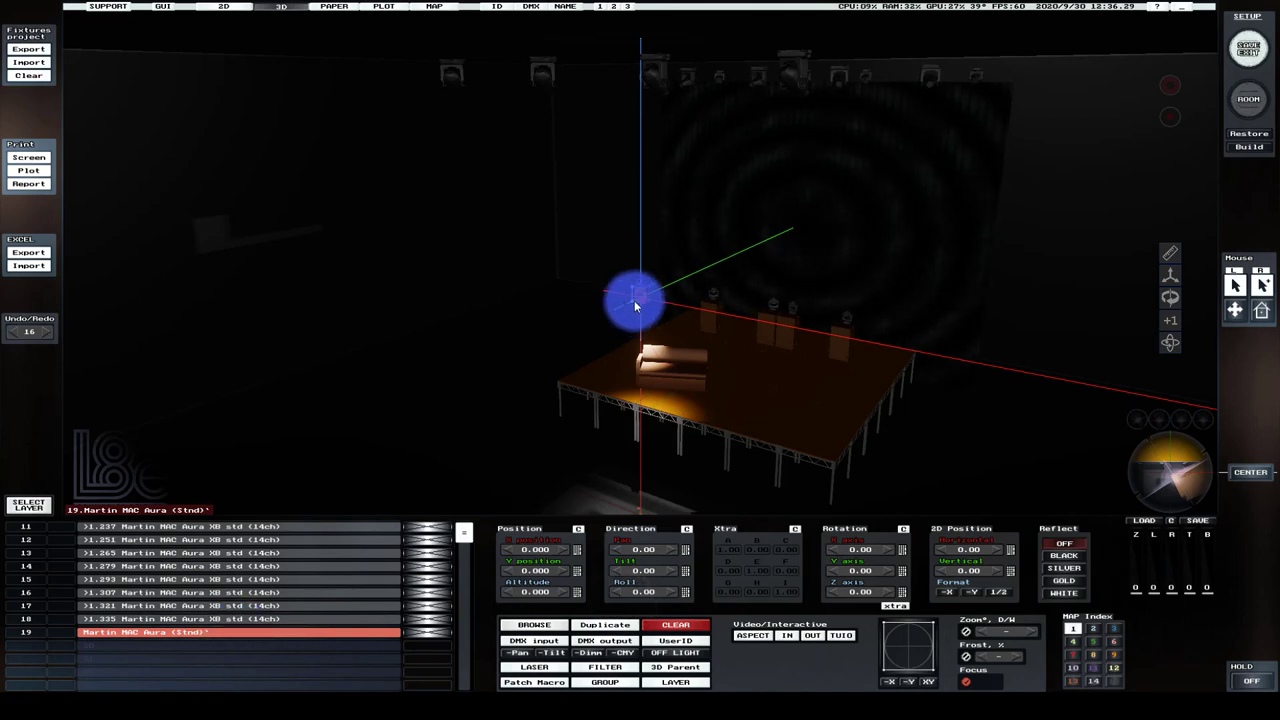
- Duplicate it as fixture 20 and patch it on Acn1 at channels 350–363
left_click(581, 627)
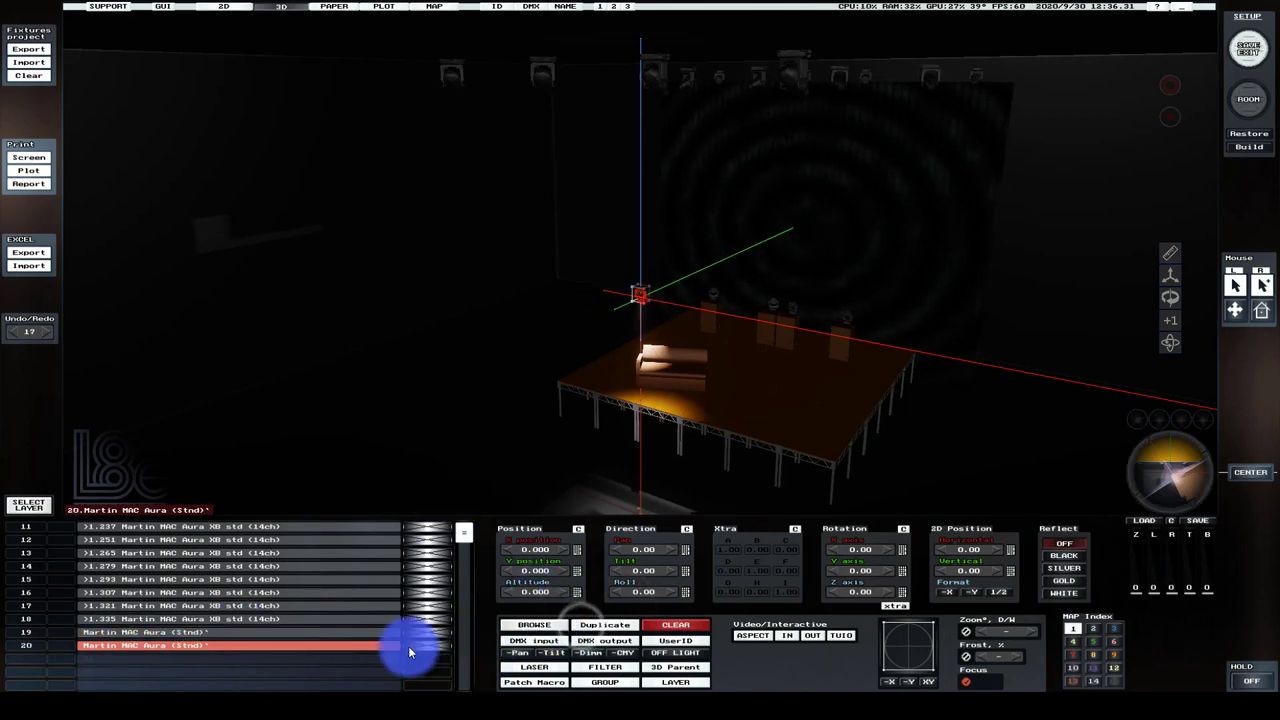
left_click(518, 641)
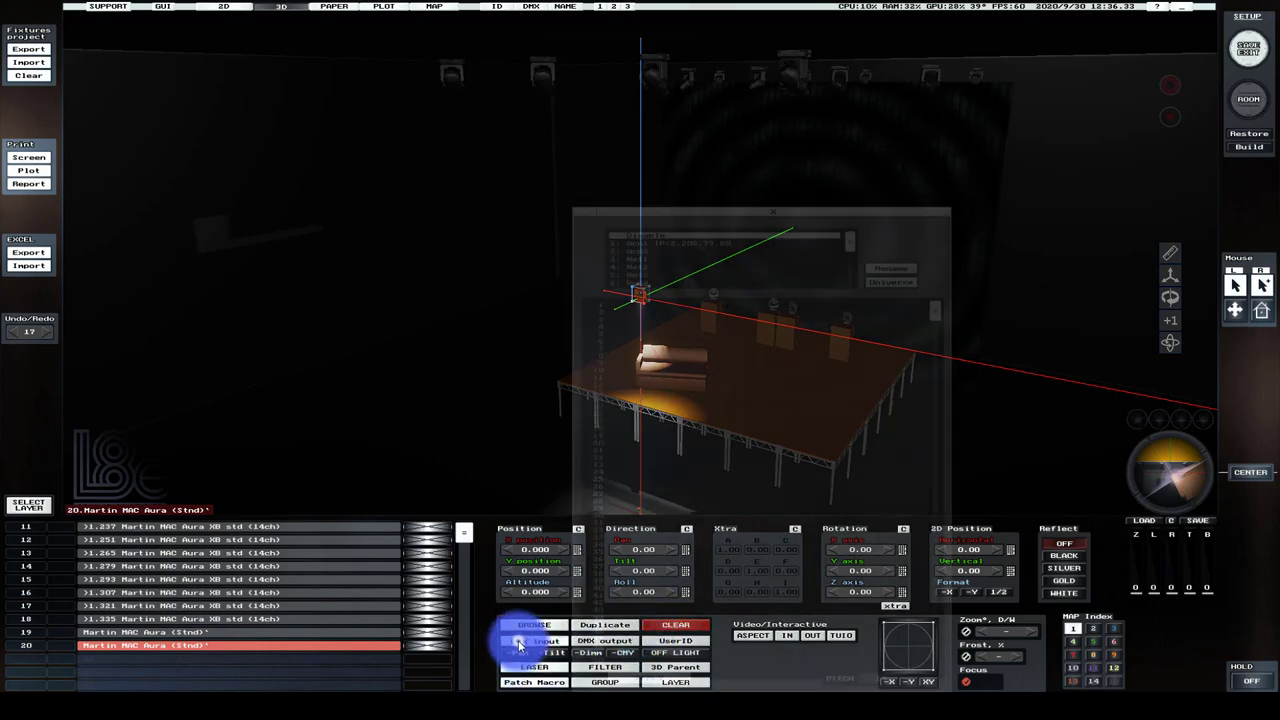
left_click(628, 243)
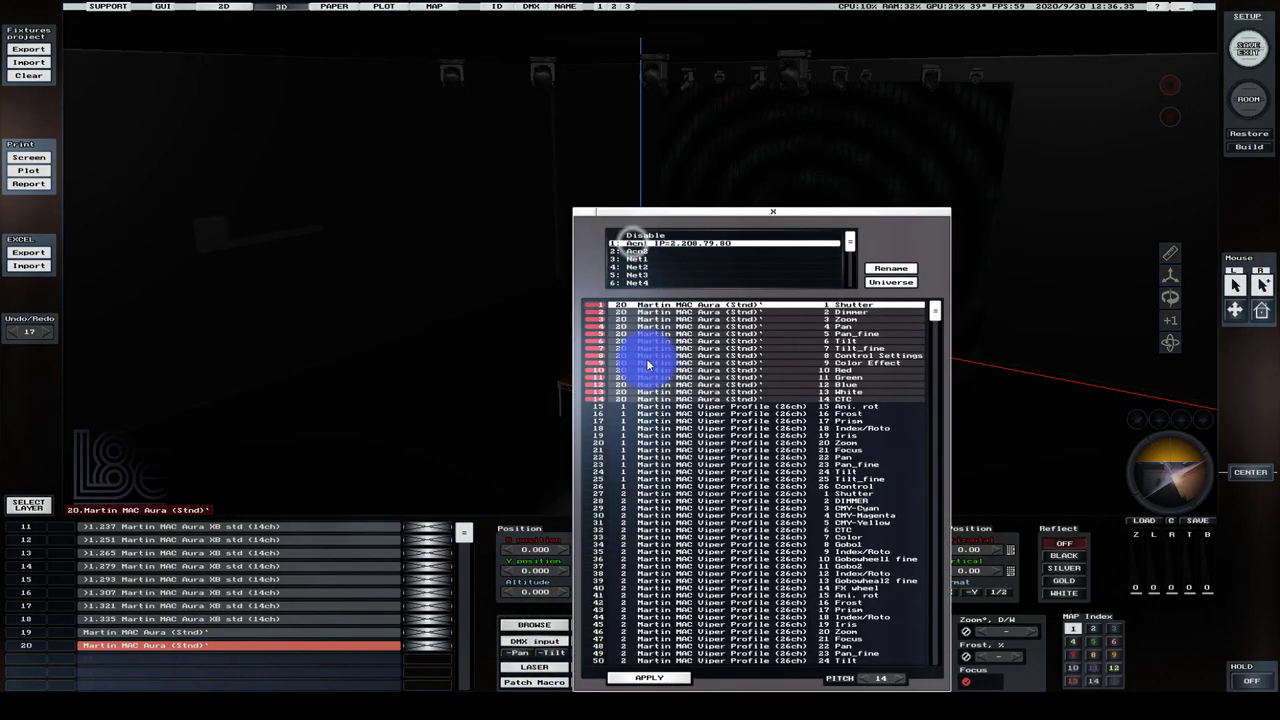
scroll(668, 384, "down", 7)
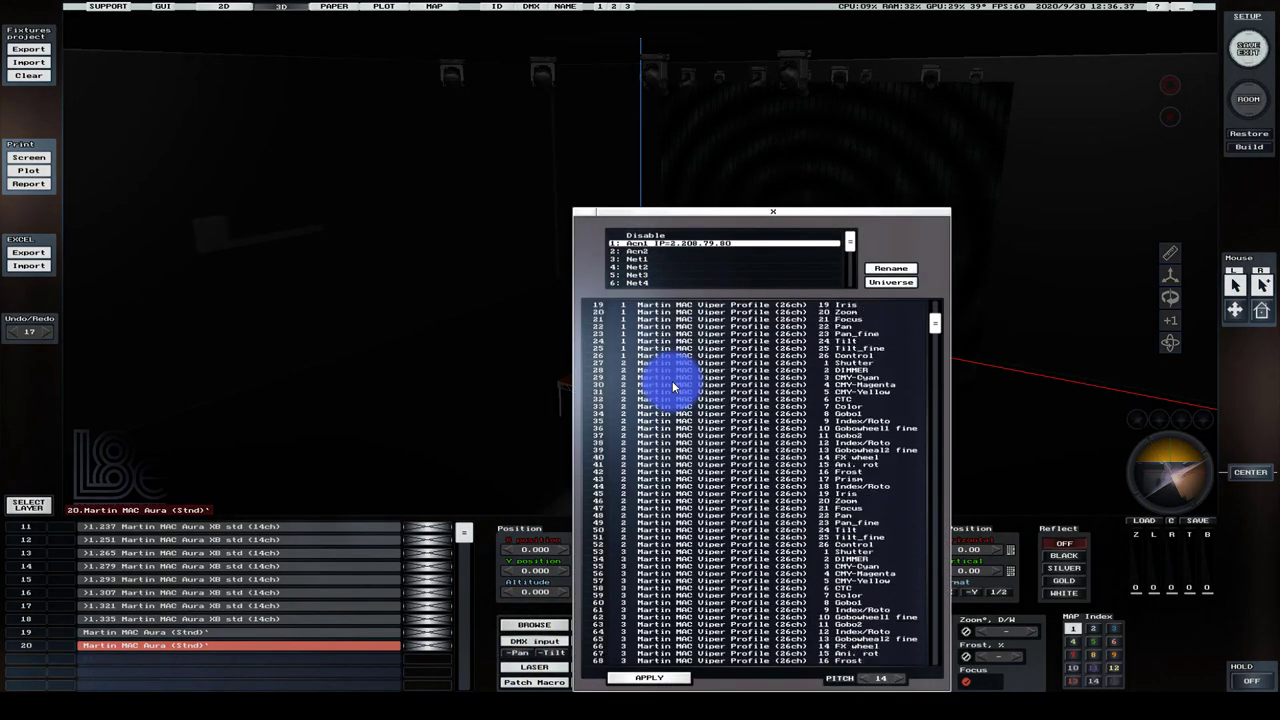
scroll(672, 384, "down", 20)
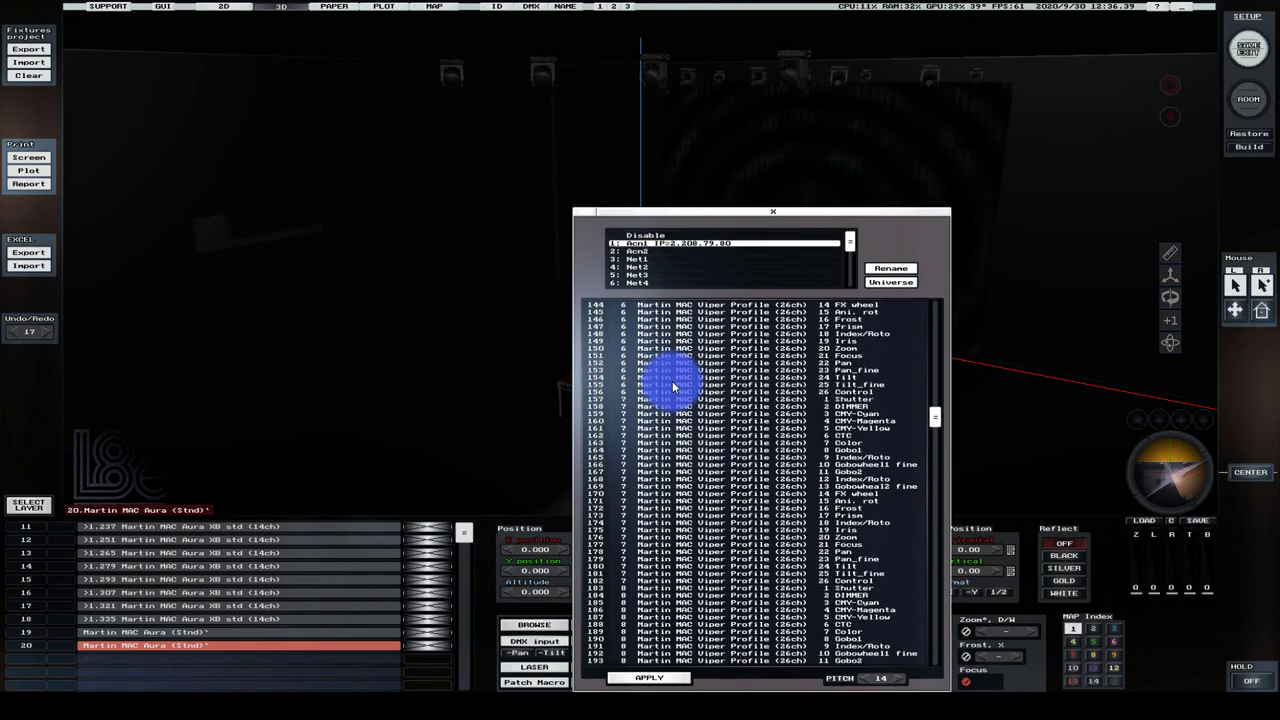
scroll(672, 381, "down", 20)
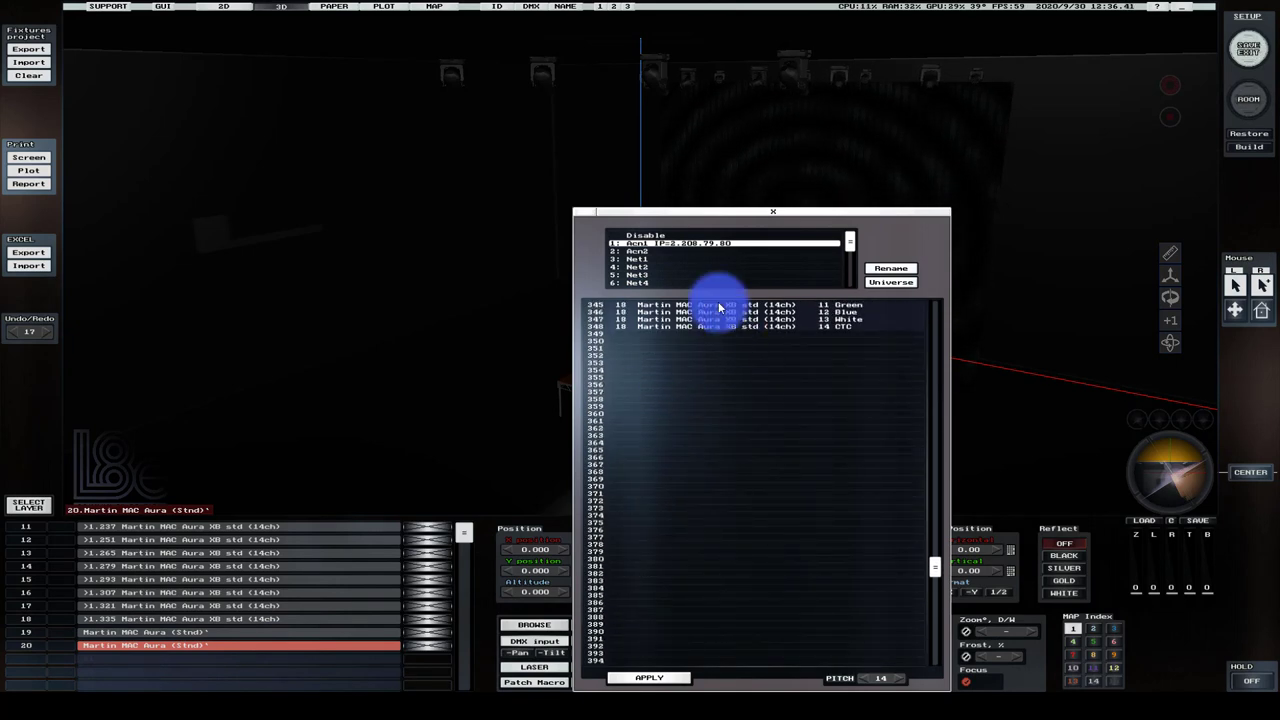
left_click(720, 341)
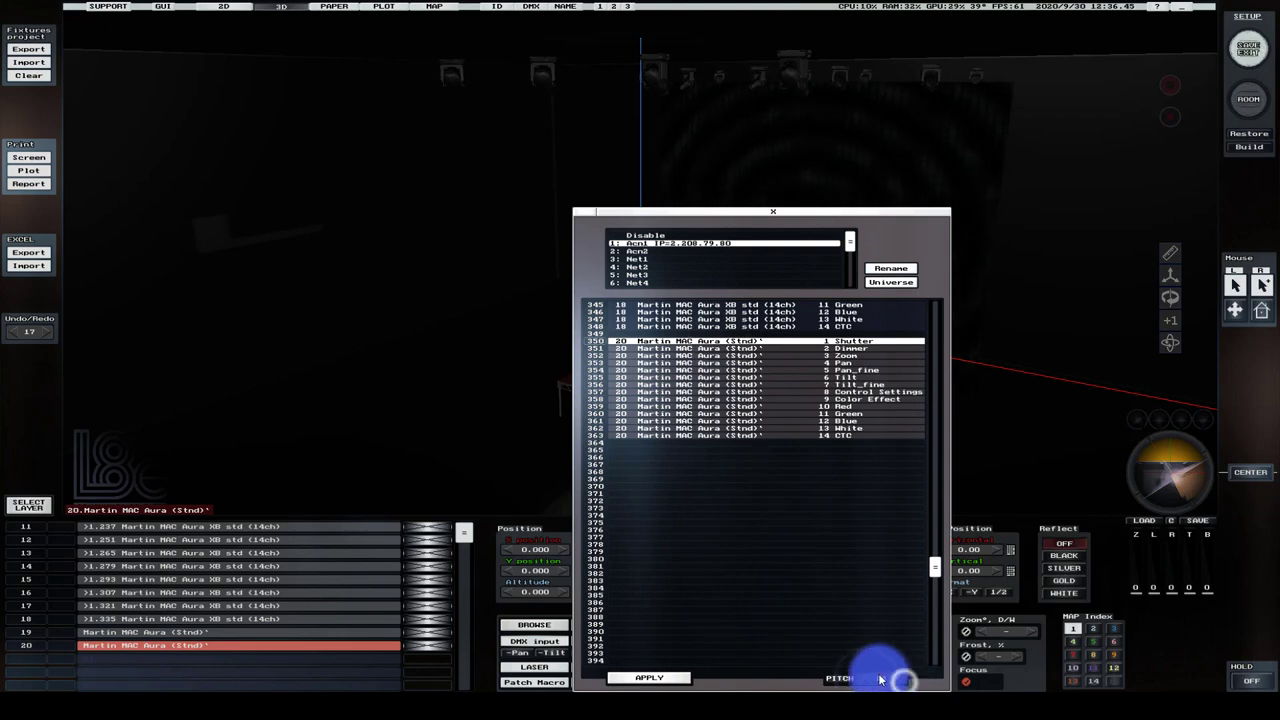
- Close the patch list, delete MAC Aura fixtures 19 and 20, and choose SAVE EXIT
left_click(774, 211)
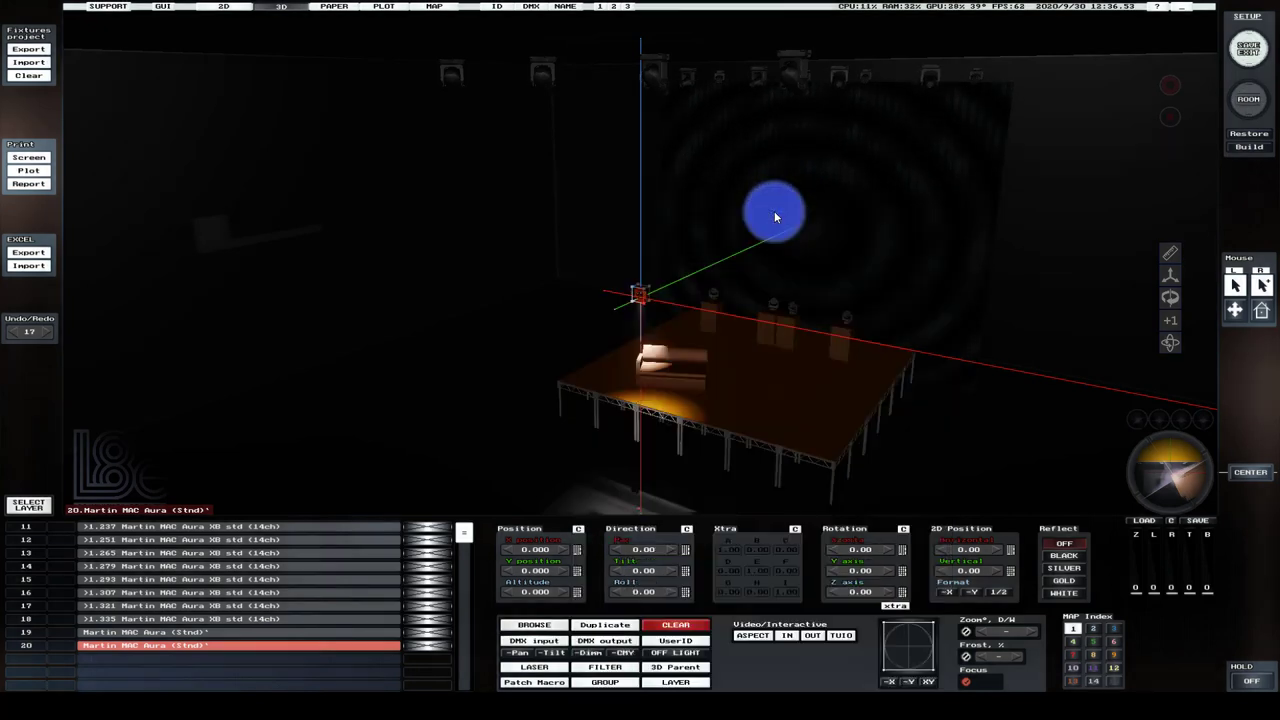
left_click_drag(774, 211, 628, 333)
left_click(521, 334)
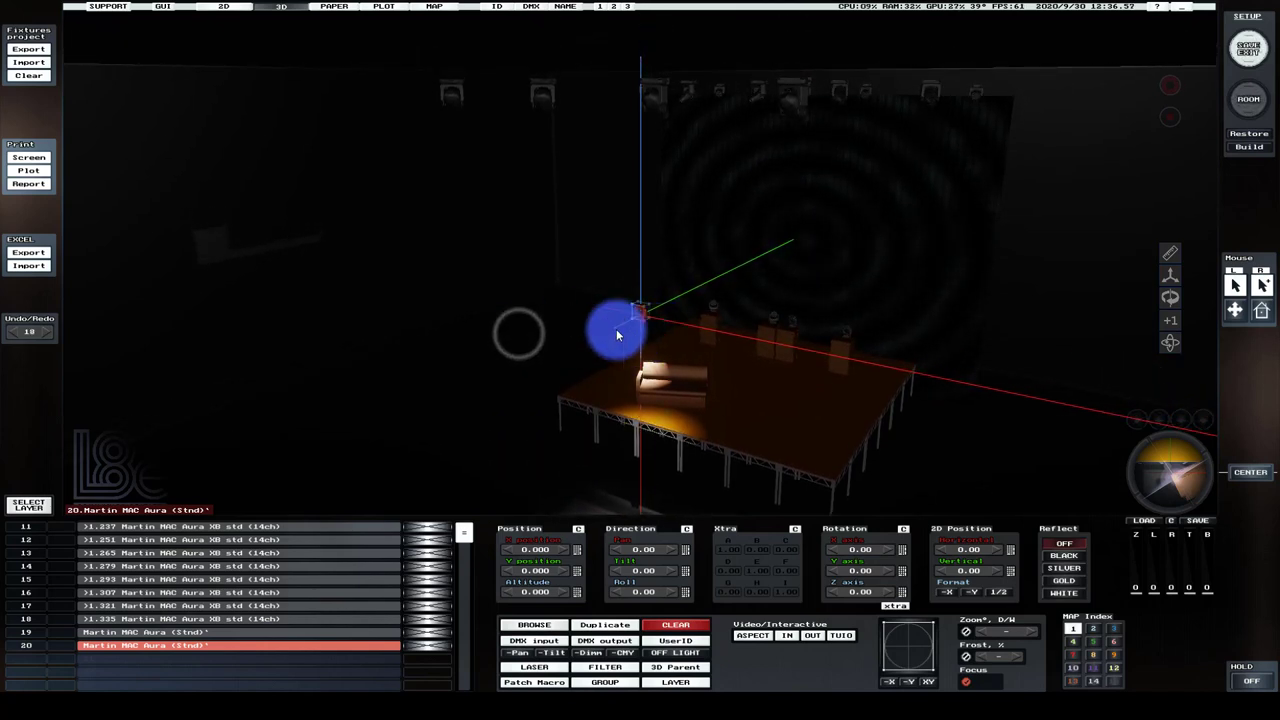
left_click(246, 633, "ctrl")
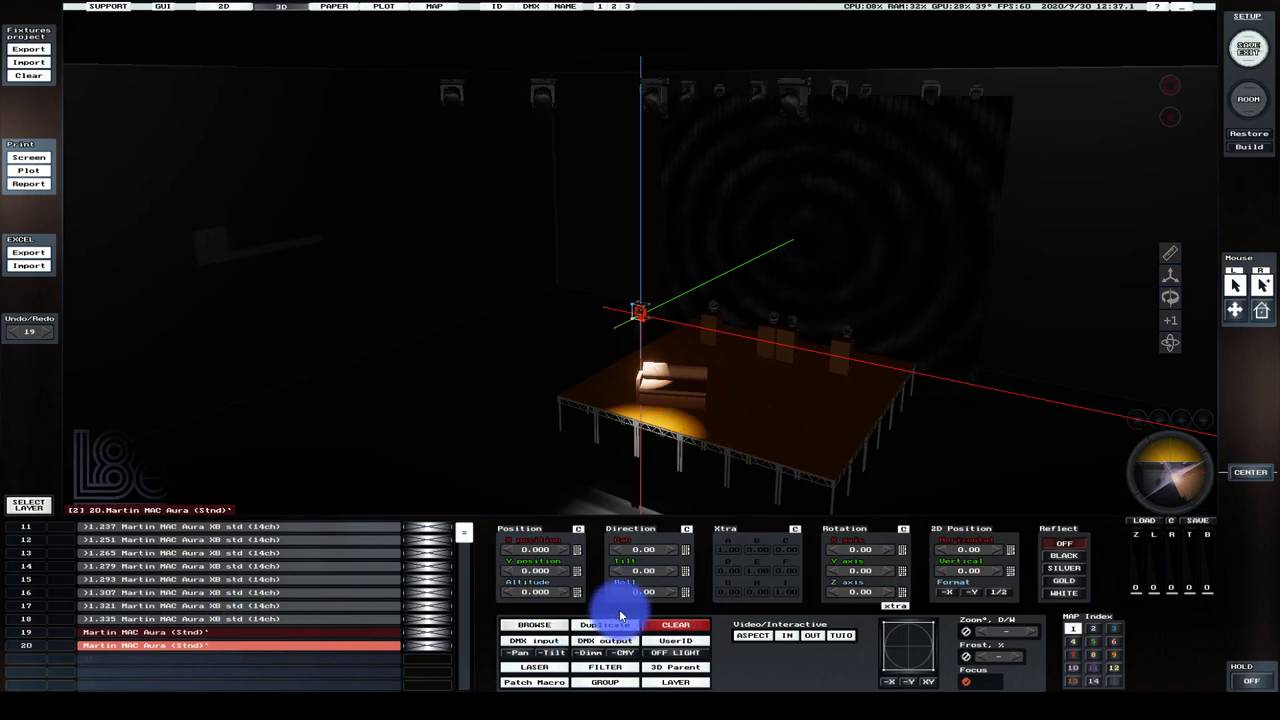
left_click(676, 626)
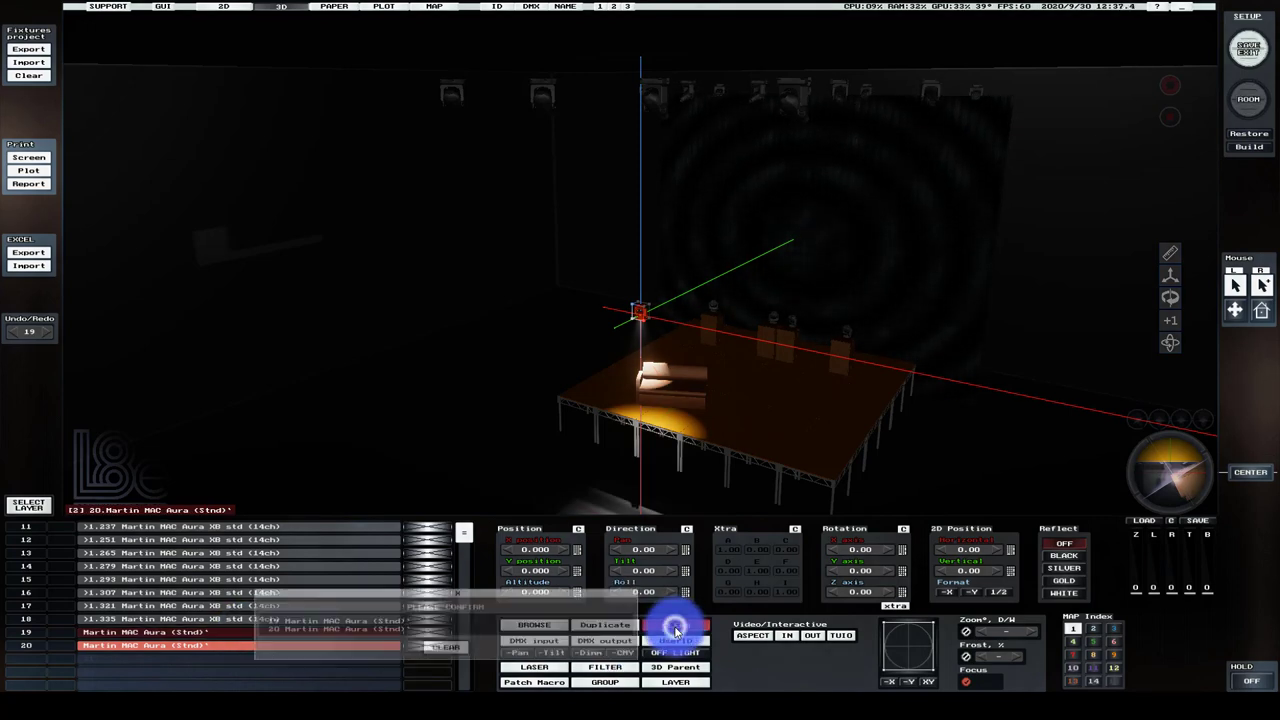
left_click(436, 647)
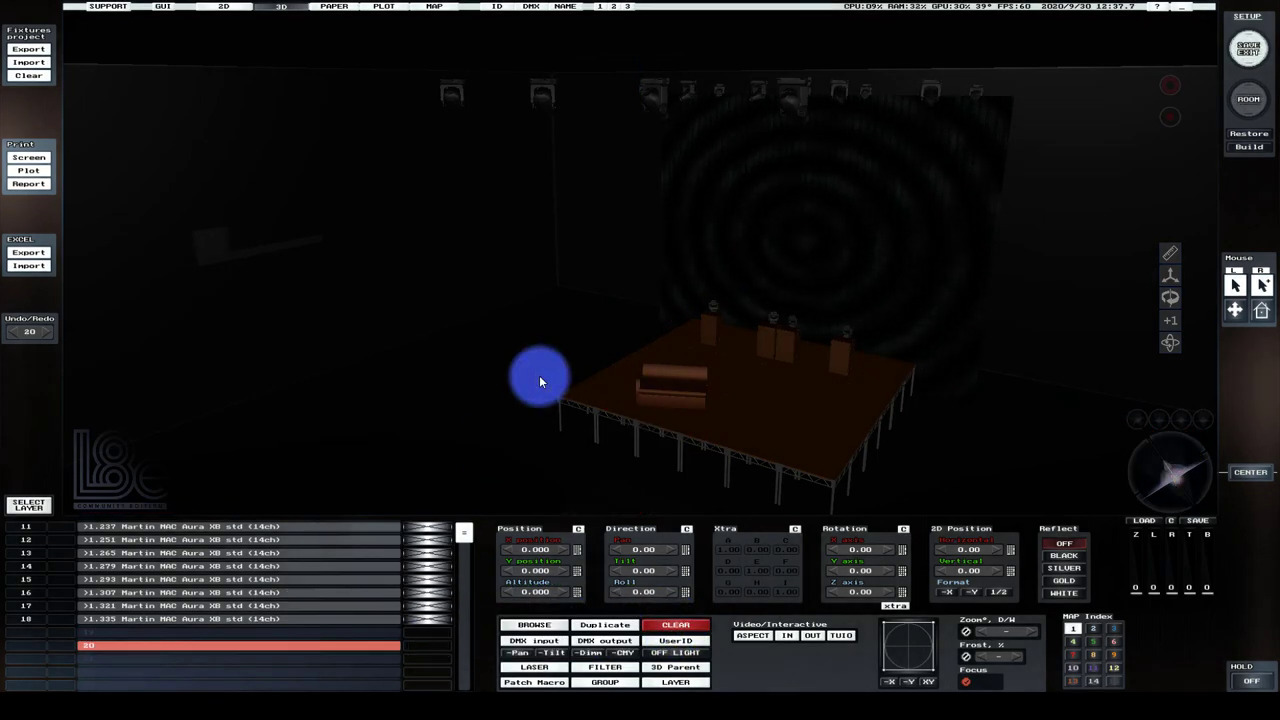
left_click(1241, 56)
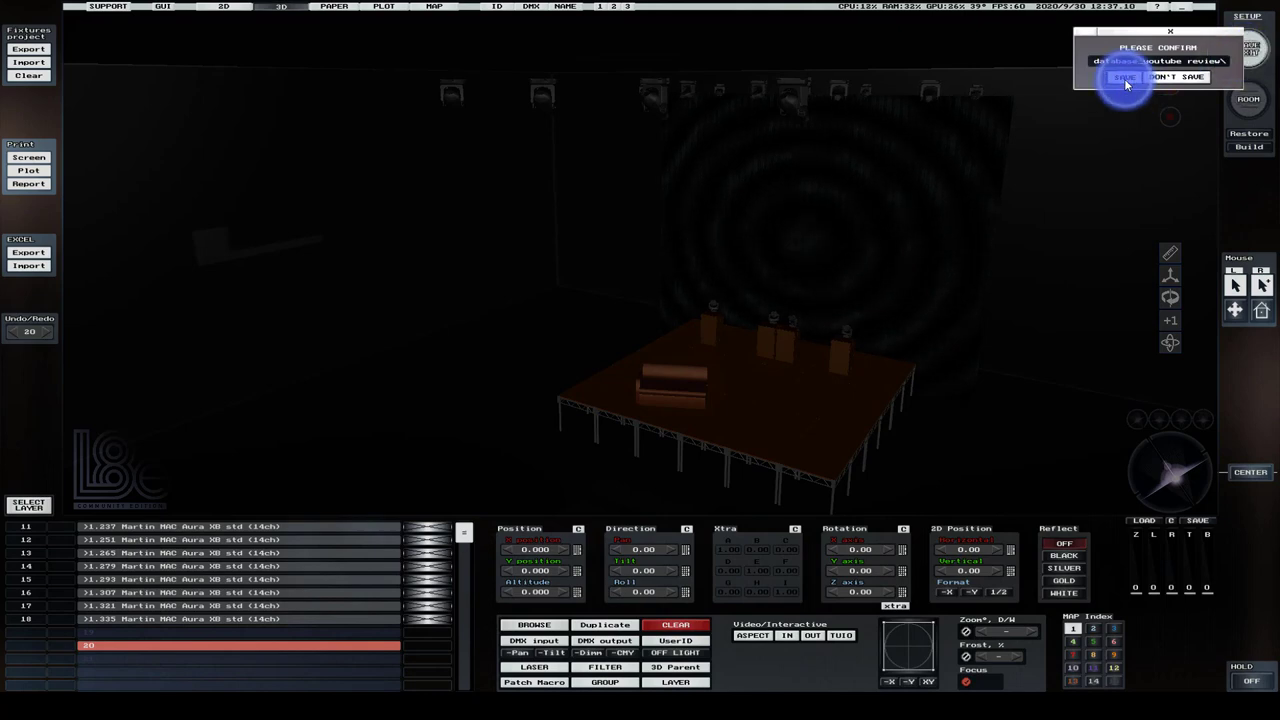
- Confirm saving the setup, then rotate the camera around the DMX-lit stage
left_click(1124, 78)
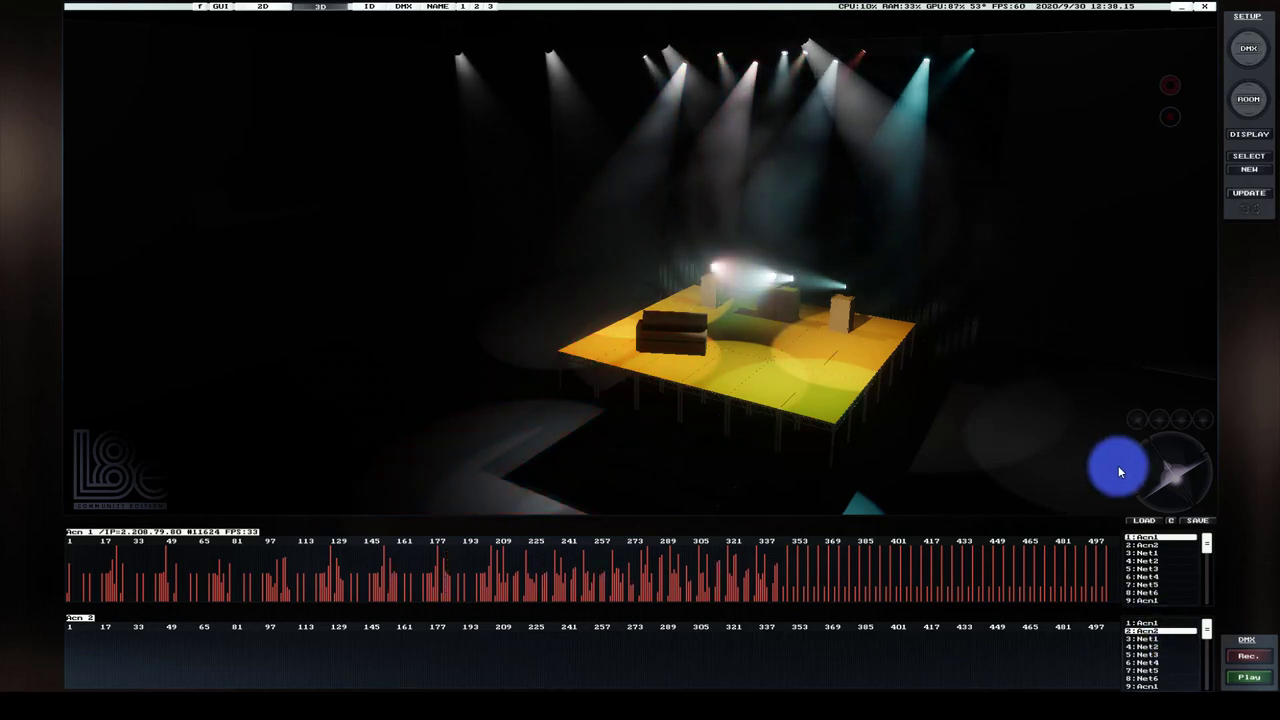
left_click_drag(1141, 462, 1158, 480)
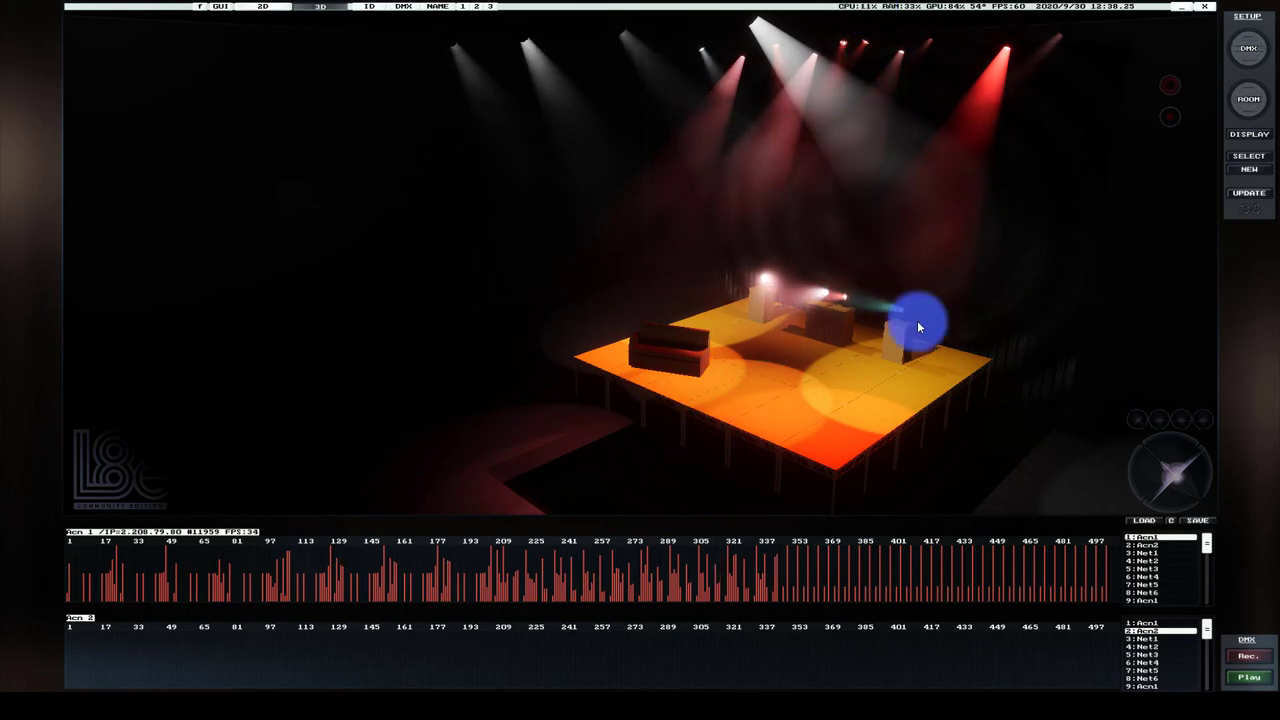
- Fly the 3D camera closer to the stage to watch the lit show
mouse_move(1201, 517)
left_mouse_down()
mouse_move(1174, 474)
mouse_move(1179, 500)
mouse_move(1124, 378)
left_mouse_up()
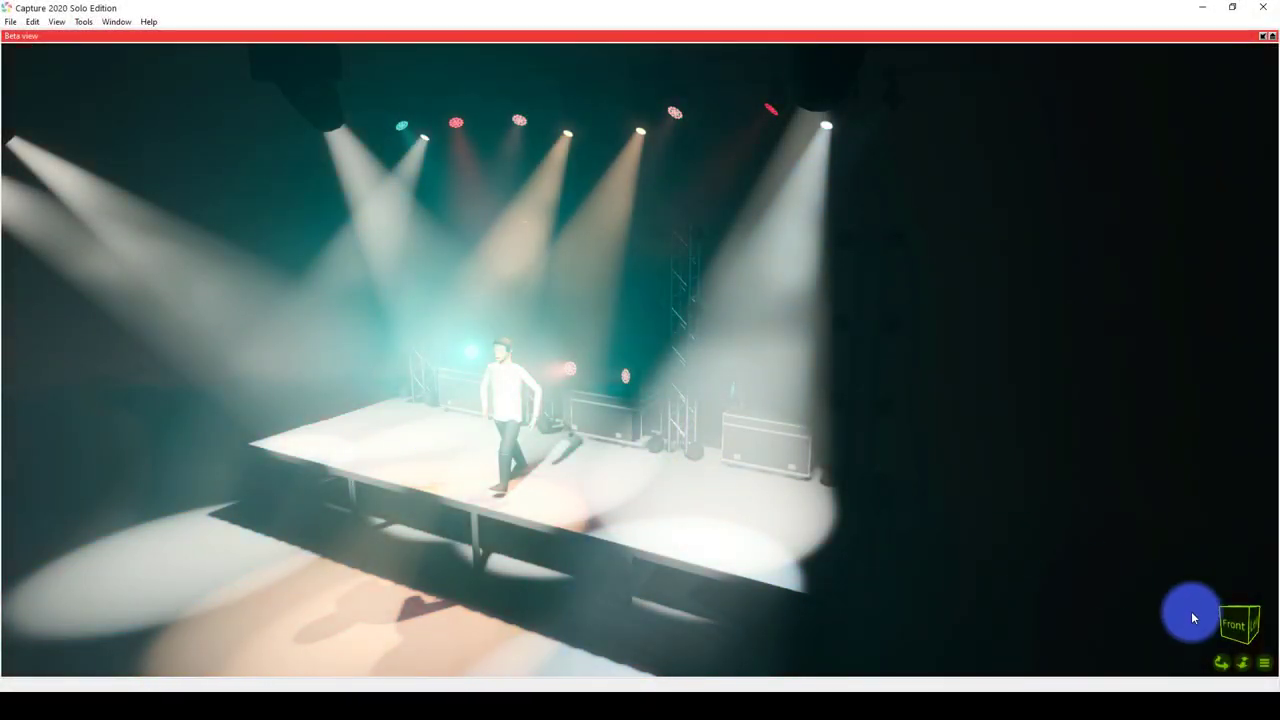
- Jump the Beta view to the Left and Front camera presets, then orbit around the stage
left_click(1220, 627)
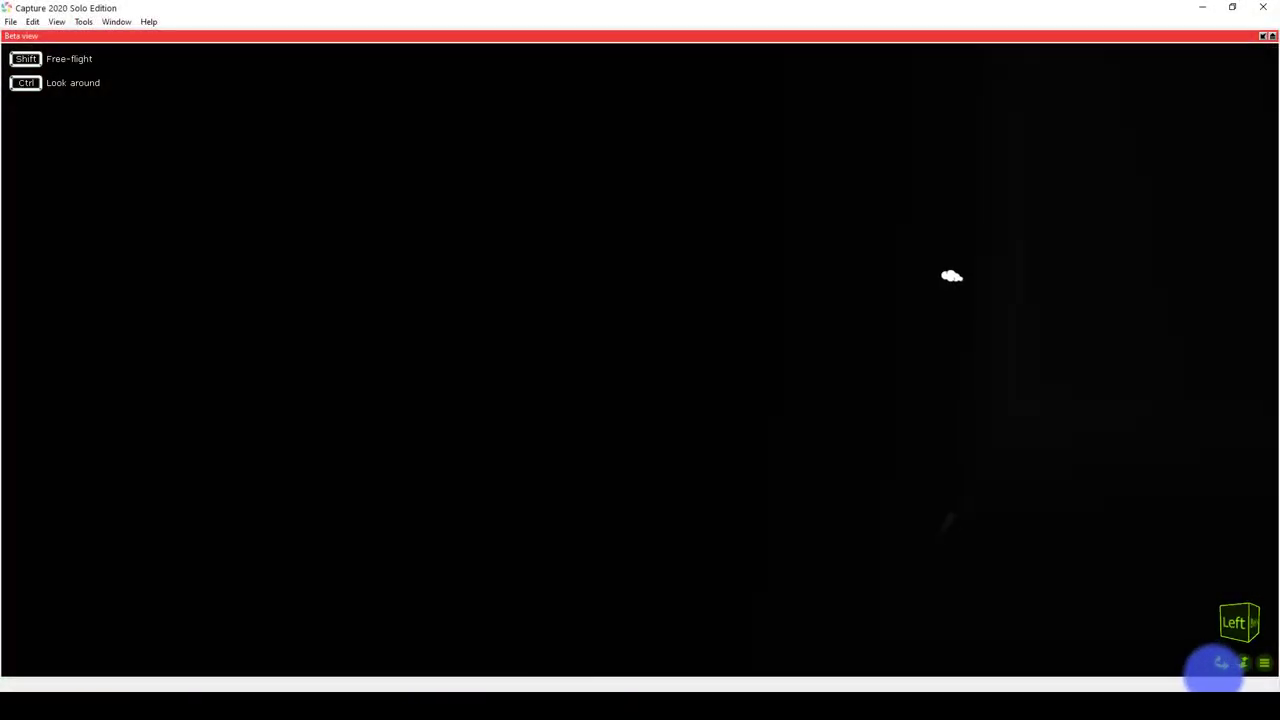
left_click(1220, 663)
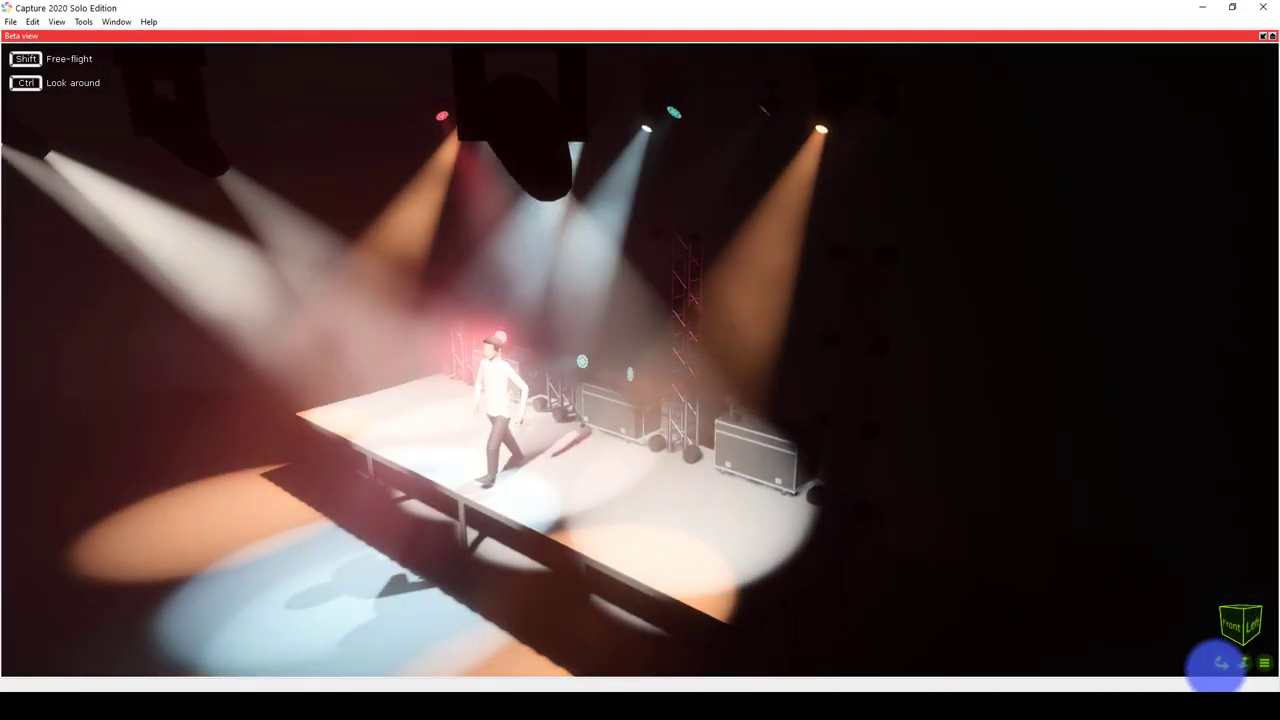
left_click(1256, 611)
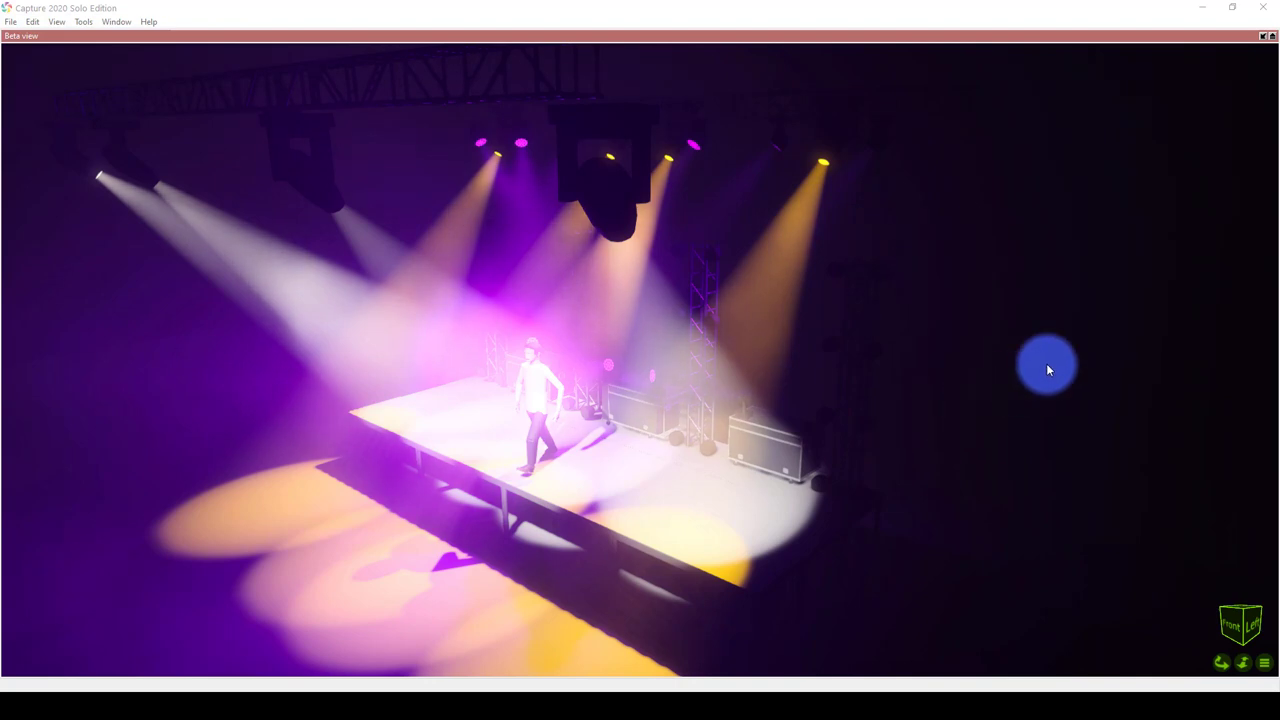
- Restore the four-view layout and flip the Gamma view between right and top views
left_click(1262, 37)
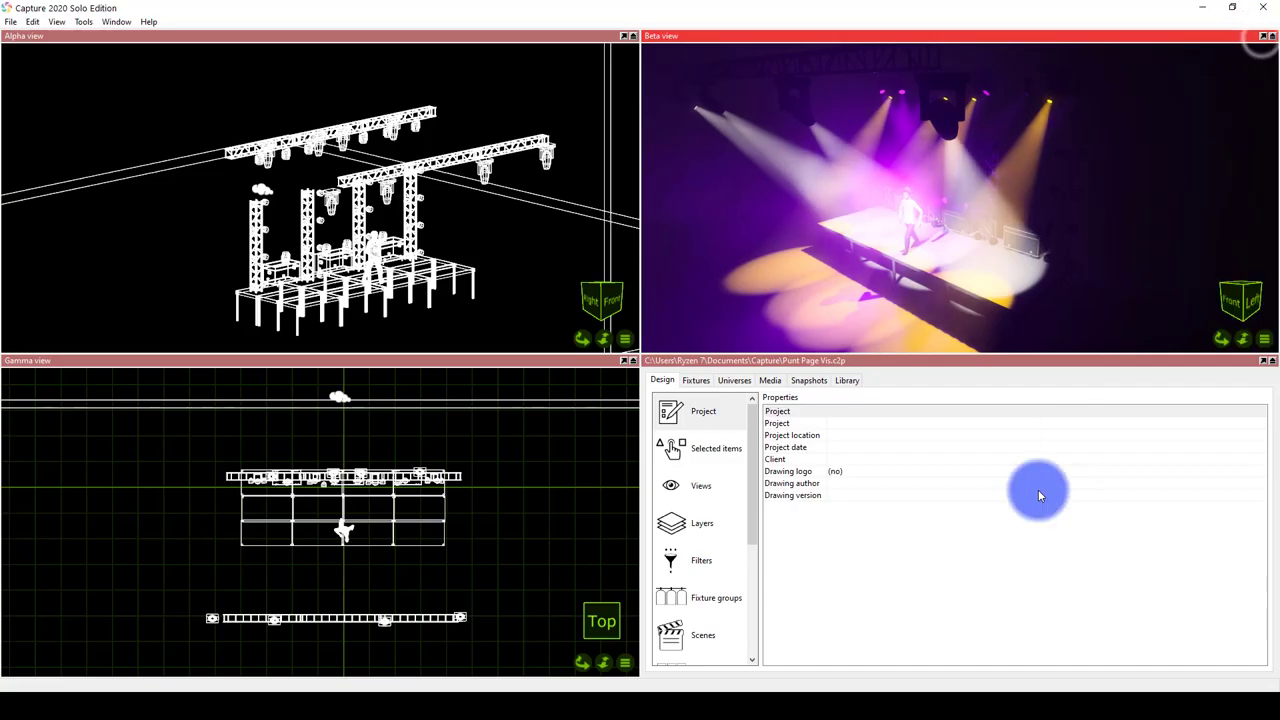
left_click(1010, 507)
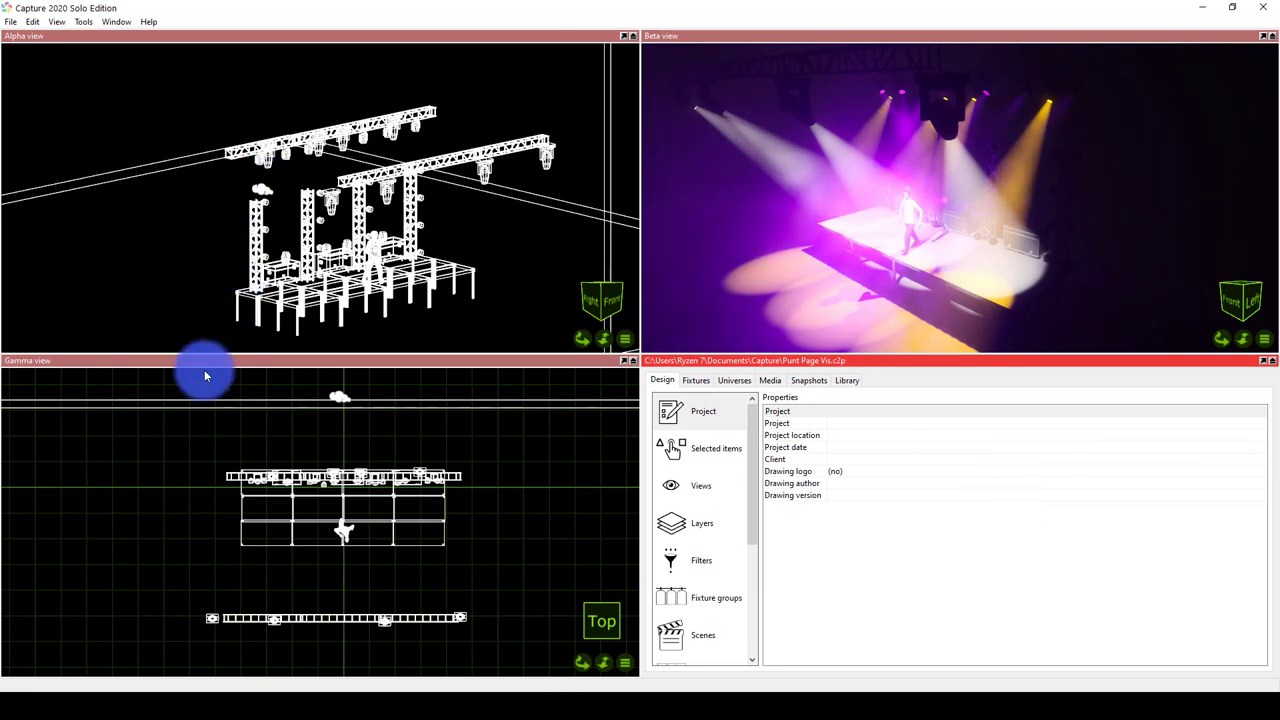
scroll(414, 512, "down", 3)
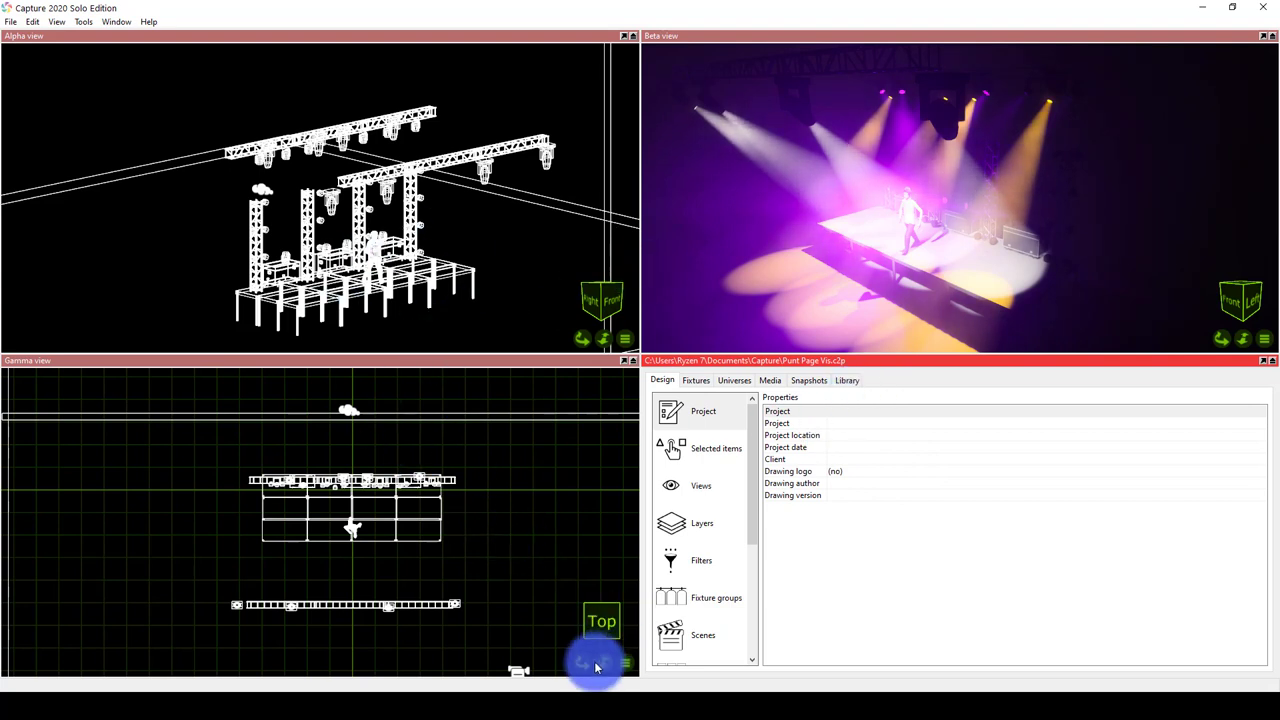
left_click(543, 585)
key("r")
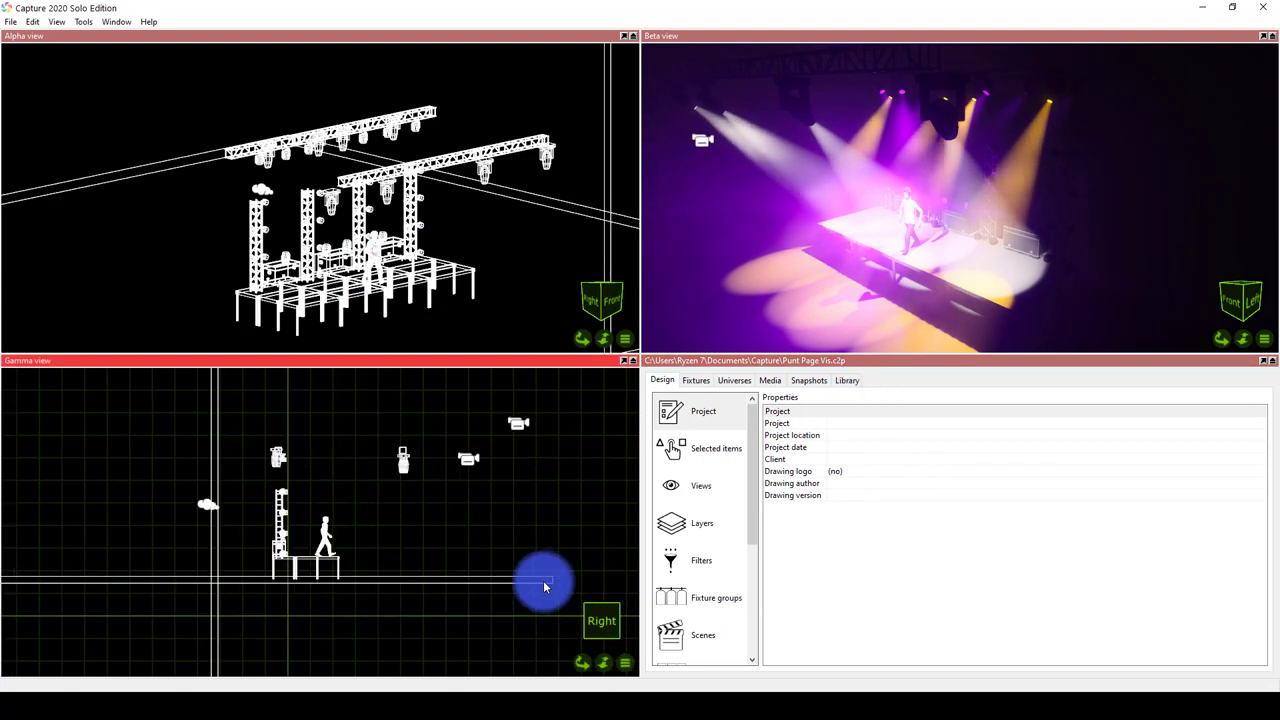
key("t")
key("r")
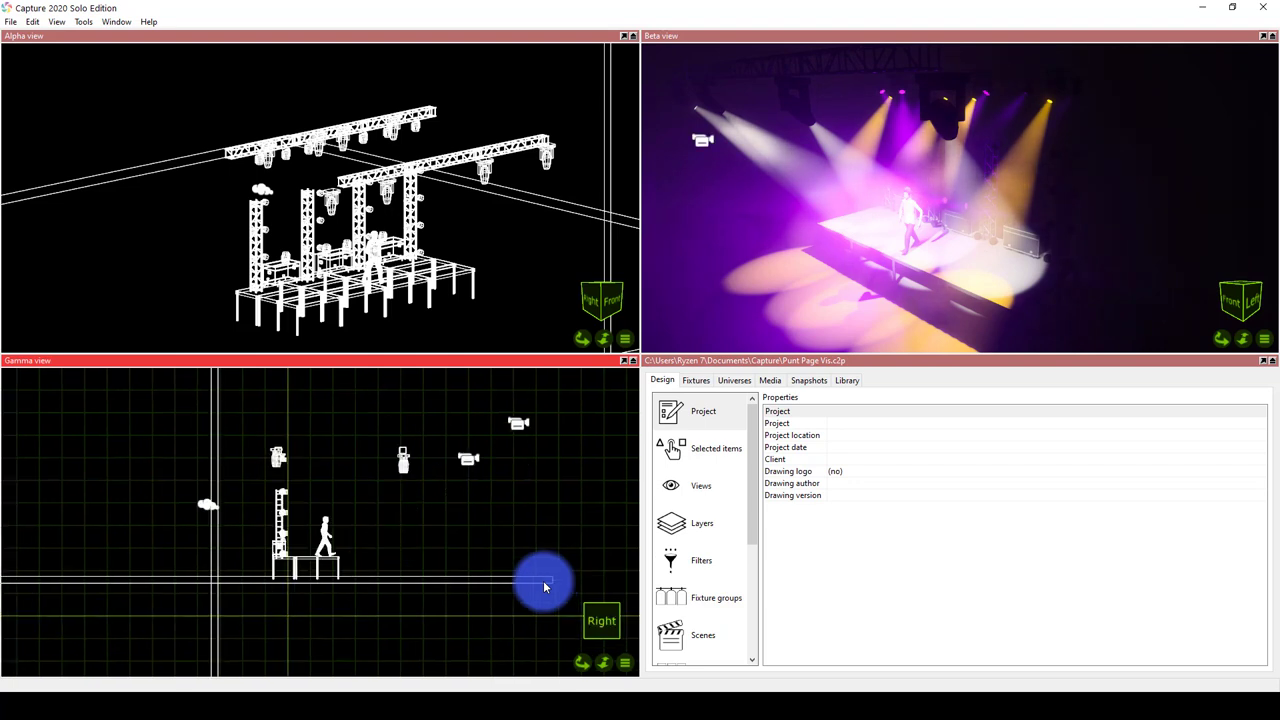
key("t")
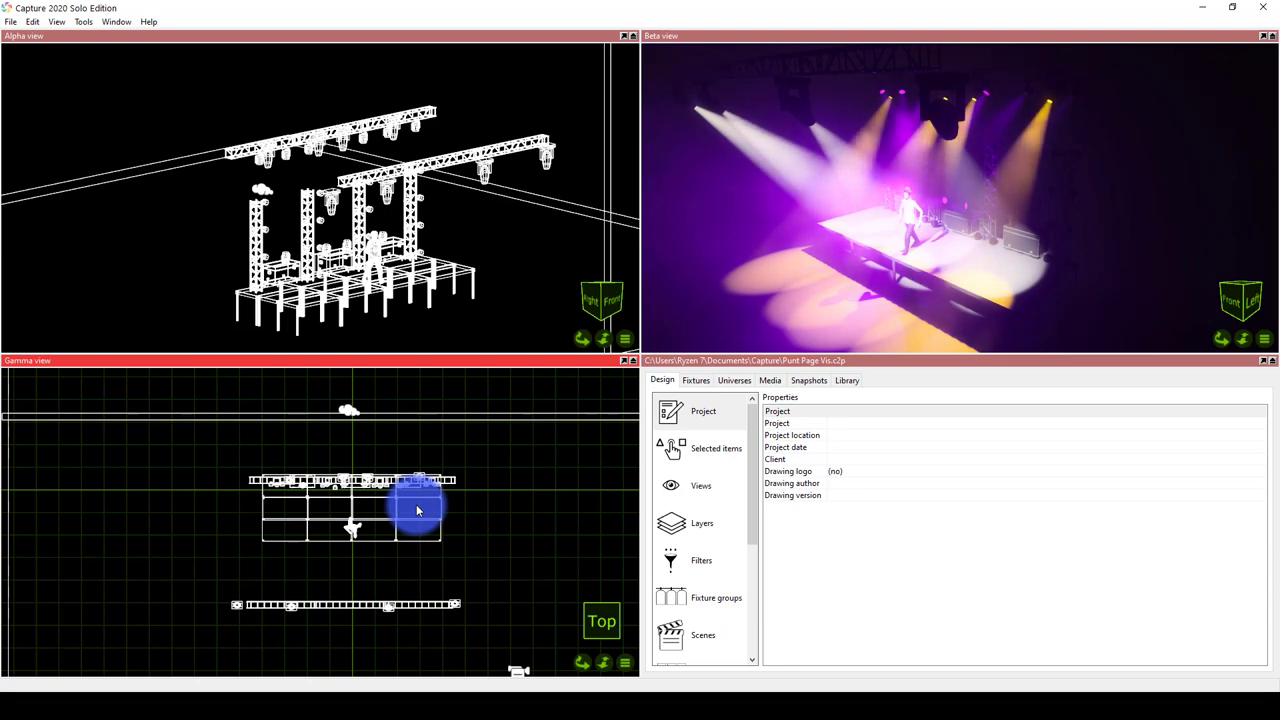
- Inspect the overhead truss, upper truss and a rear-truss fixture, then set Beta to Left
scroll(413, 267, "up", 4)
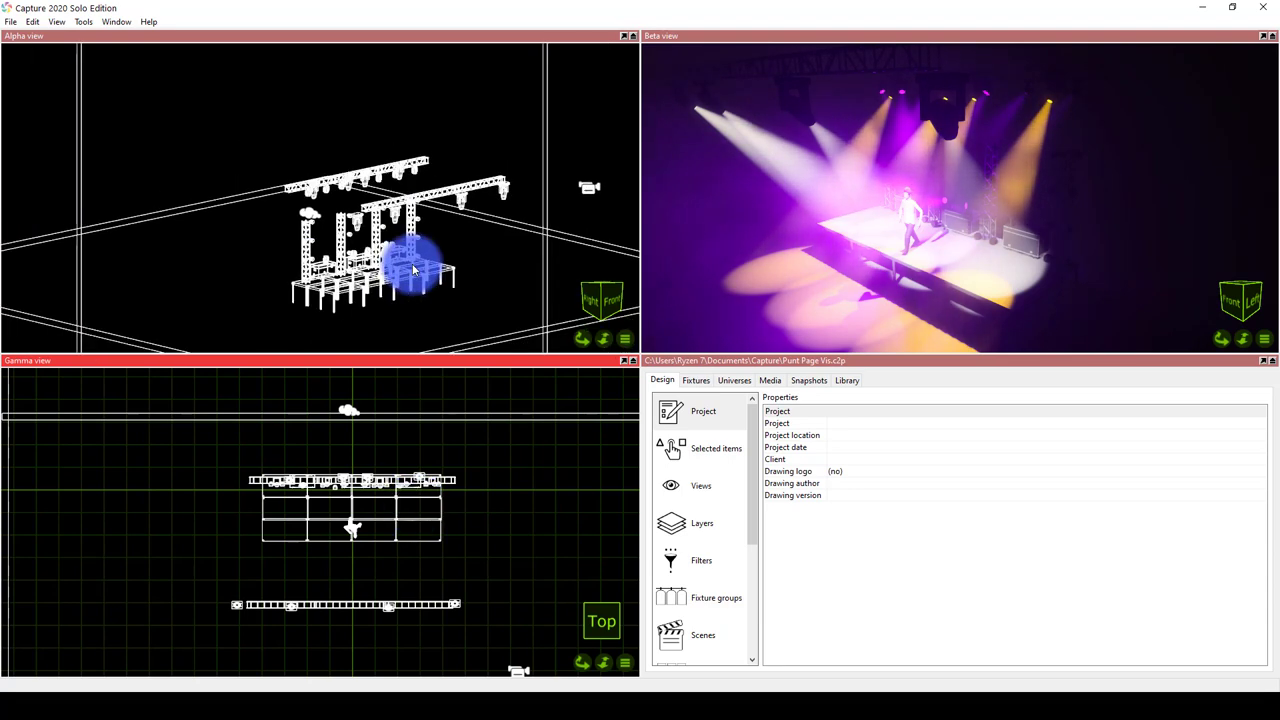
scroll(413, 267, "down", 3)
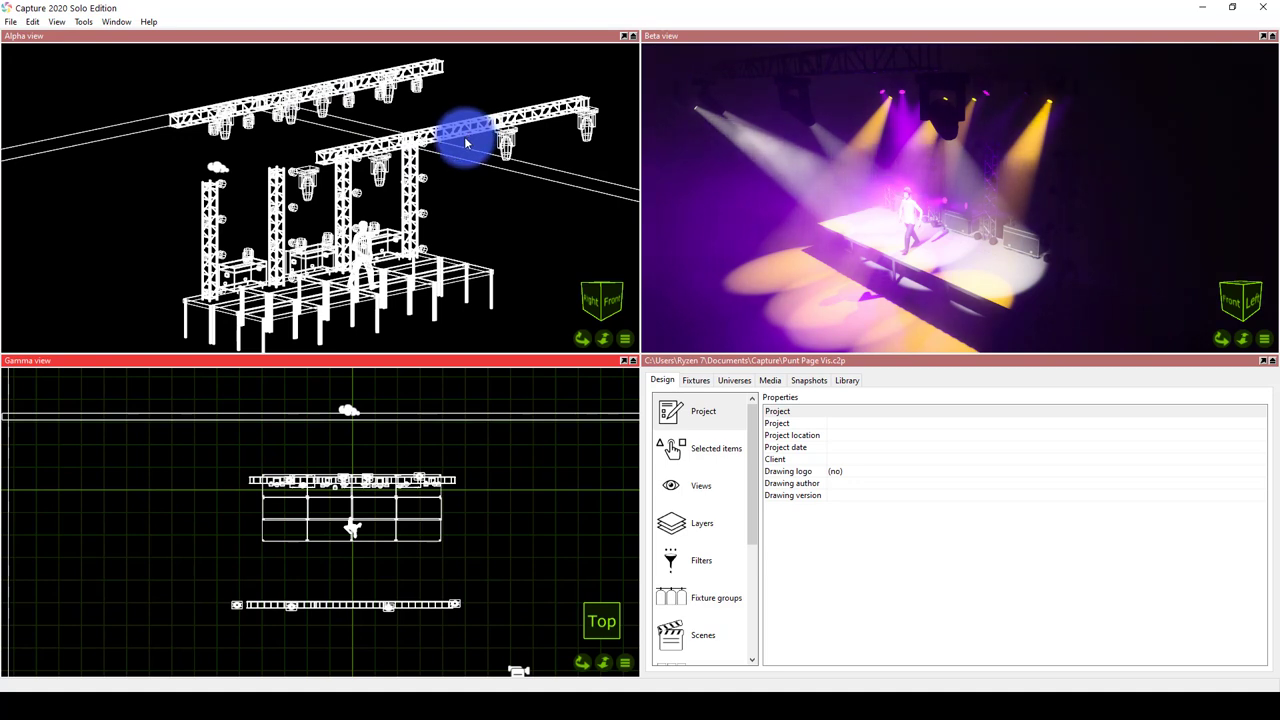
left_click(466, 136)
left_click(530, 98)
left_click(541, 120)
left_click(534, 142)
left_click(511, 144)
left_click(585, 167)
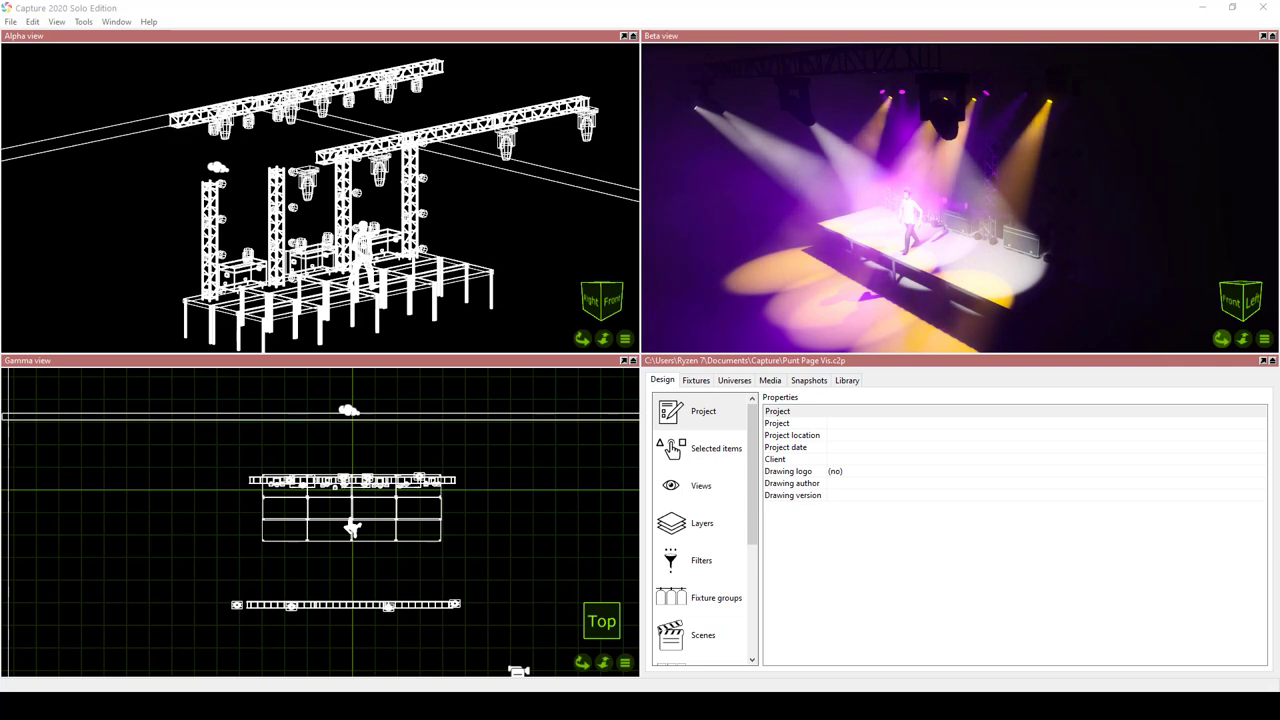
left_click(944, 247)
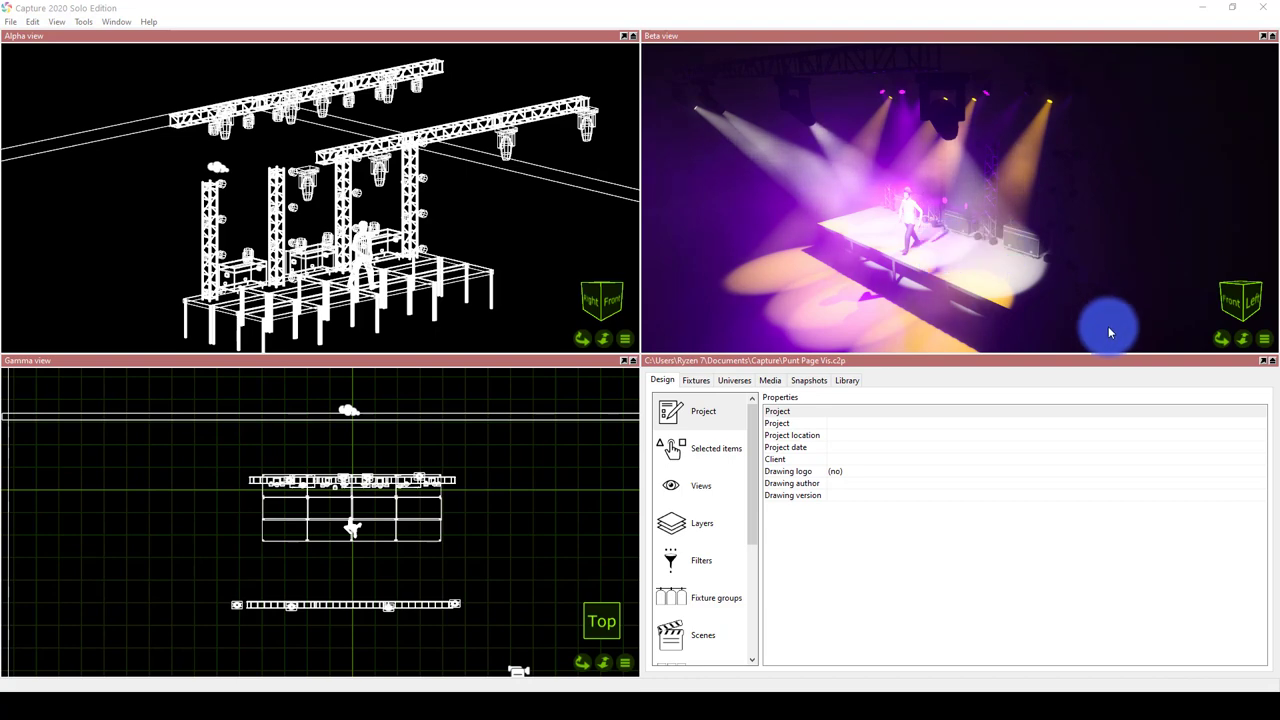
left_click(1222, 338)
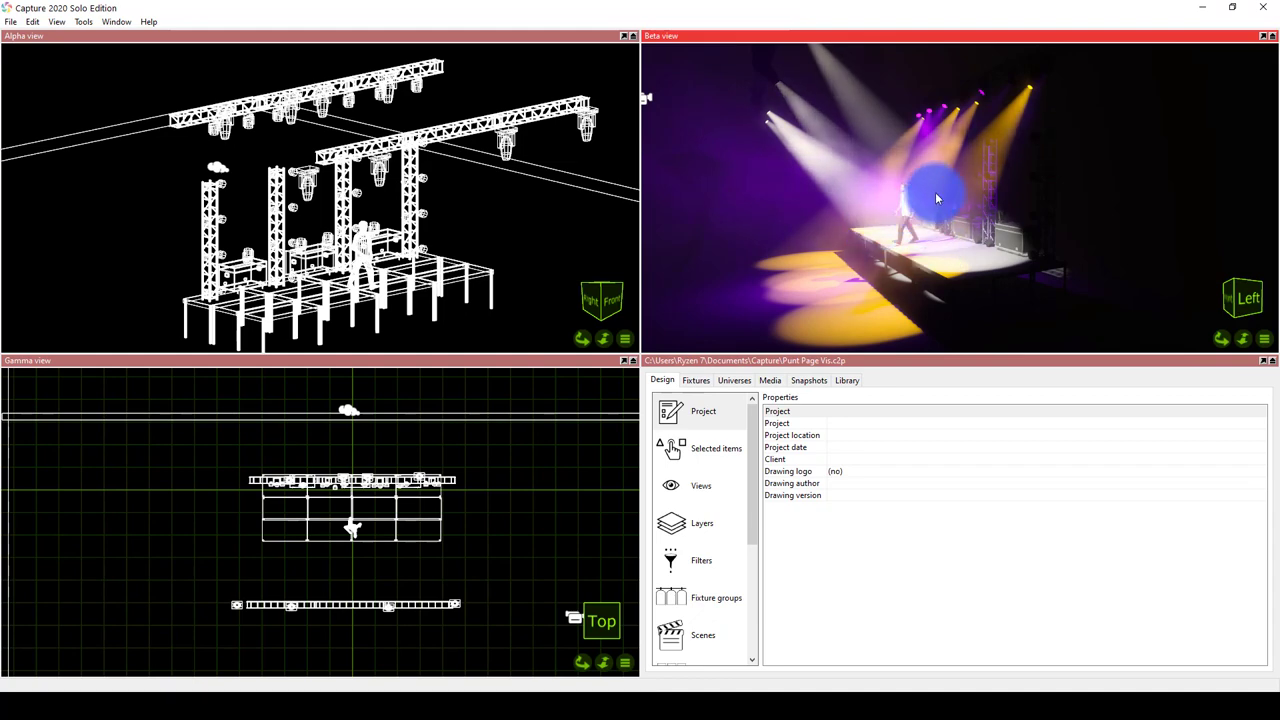
- Select a MAC Viper Profile in the rendered stage, view its controls, then deselect everything
left_click(980, 108)
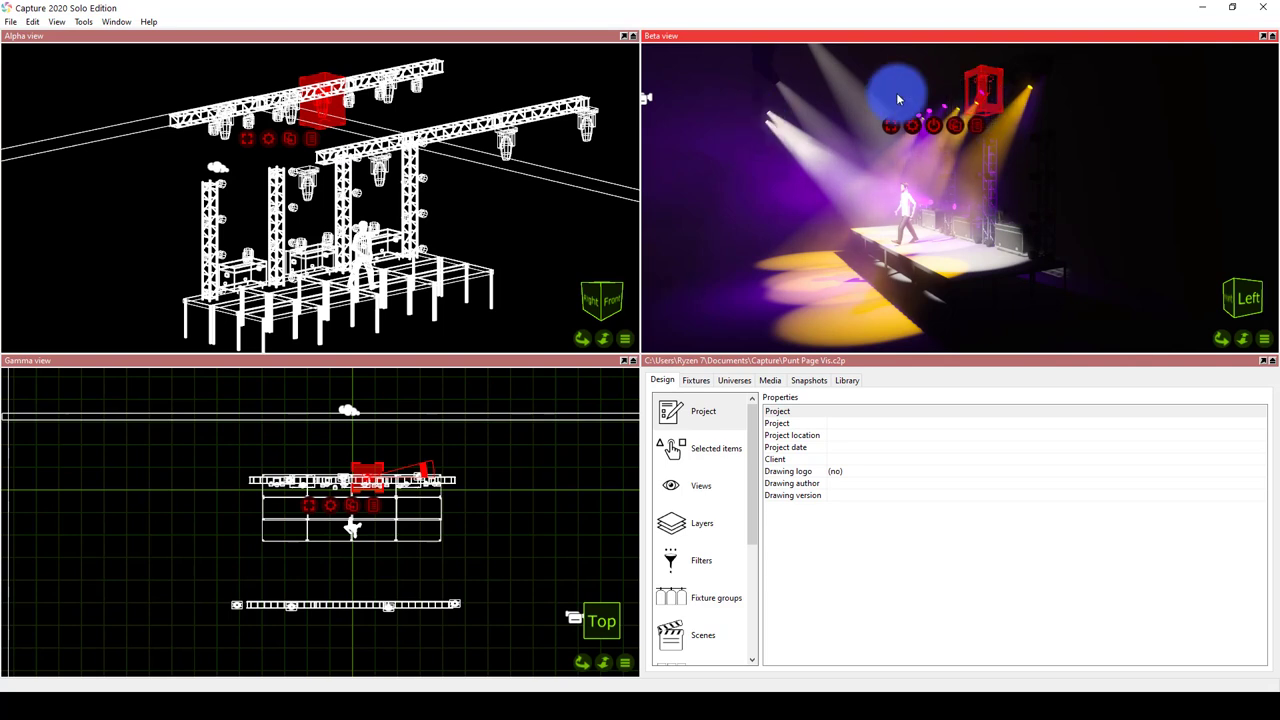
left_click(933, 124)
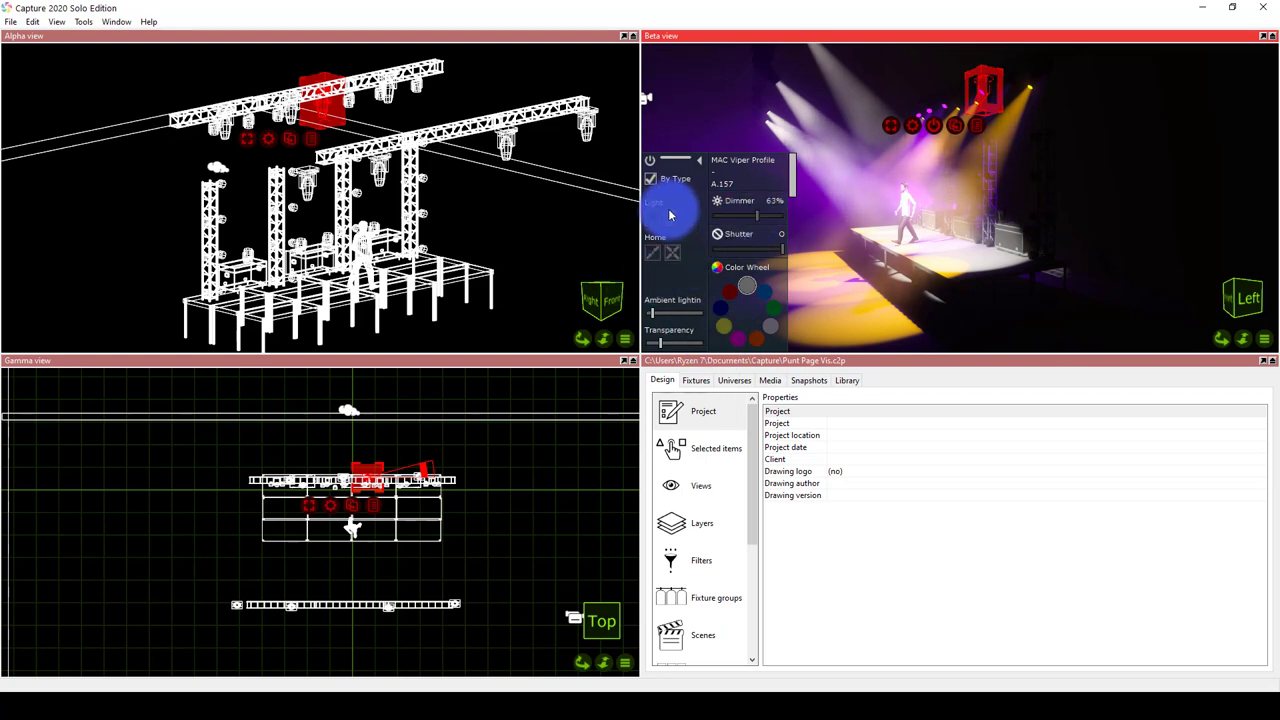
left_click(928, 242)
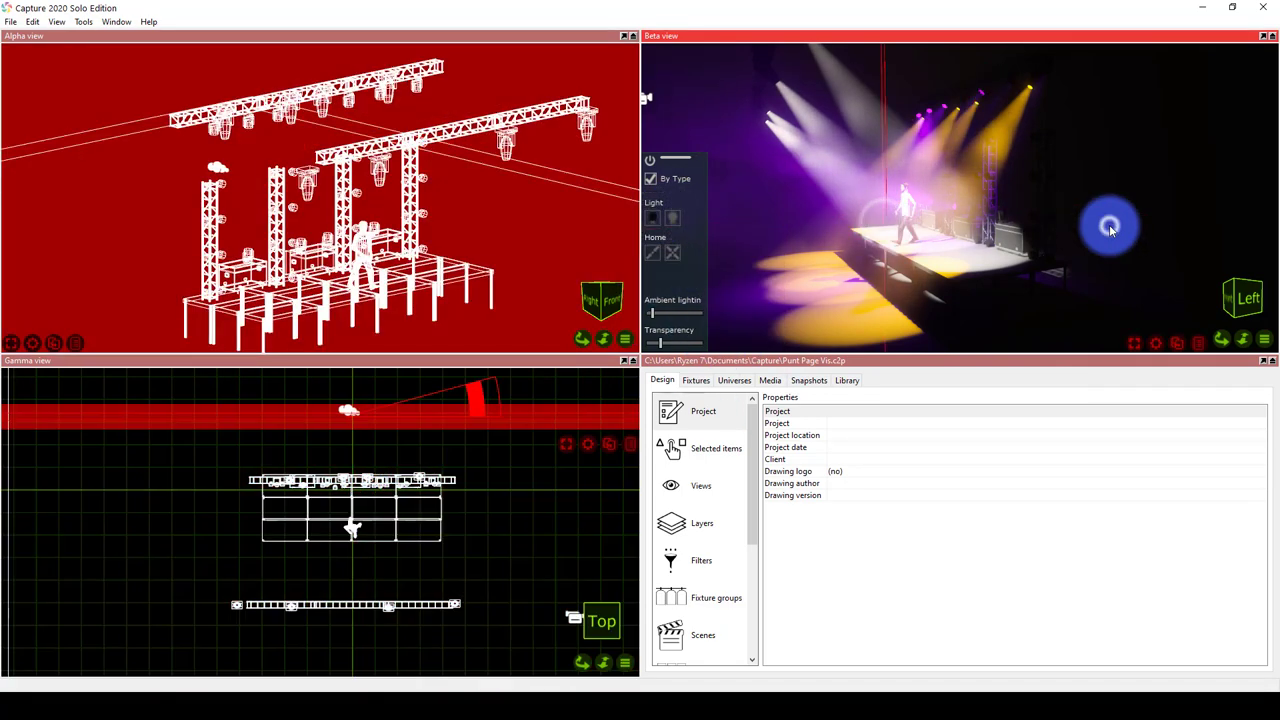
left_click(1118, 100)
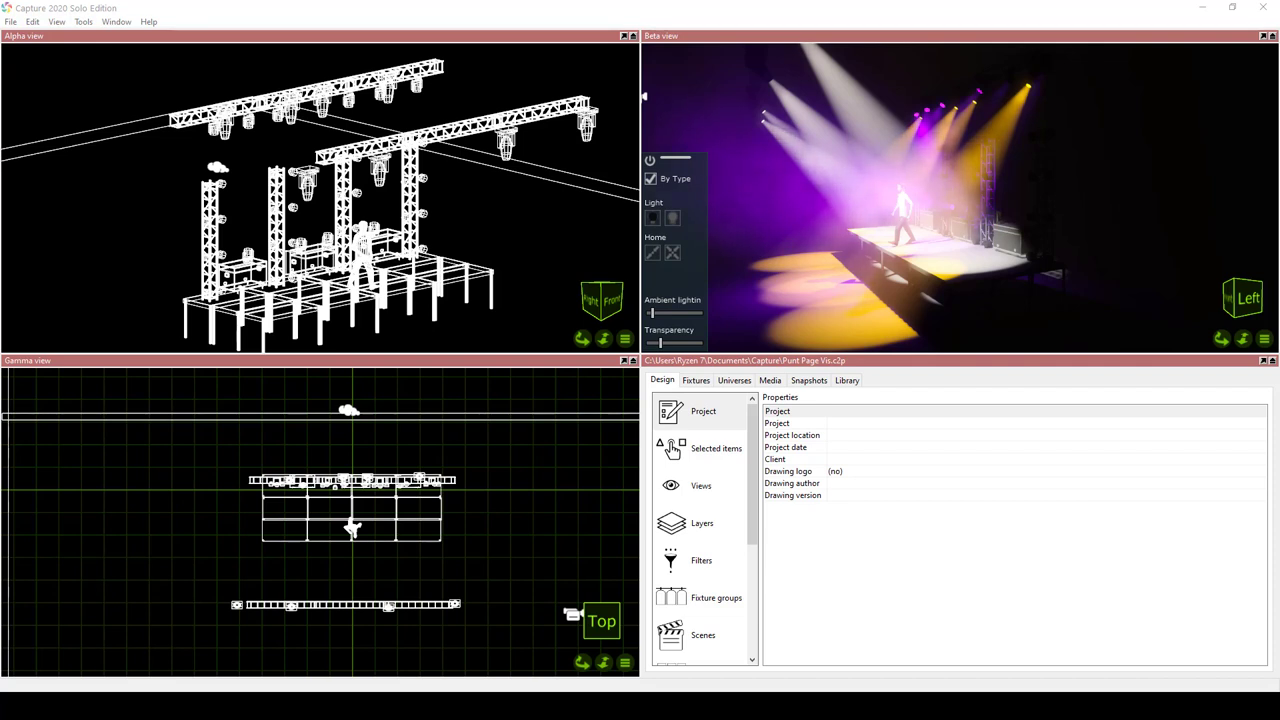
left_click(803, 571)
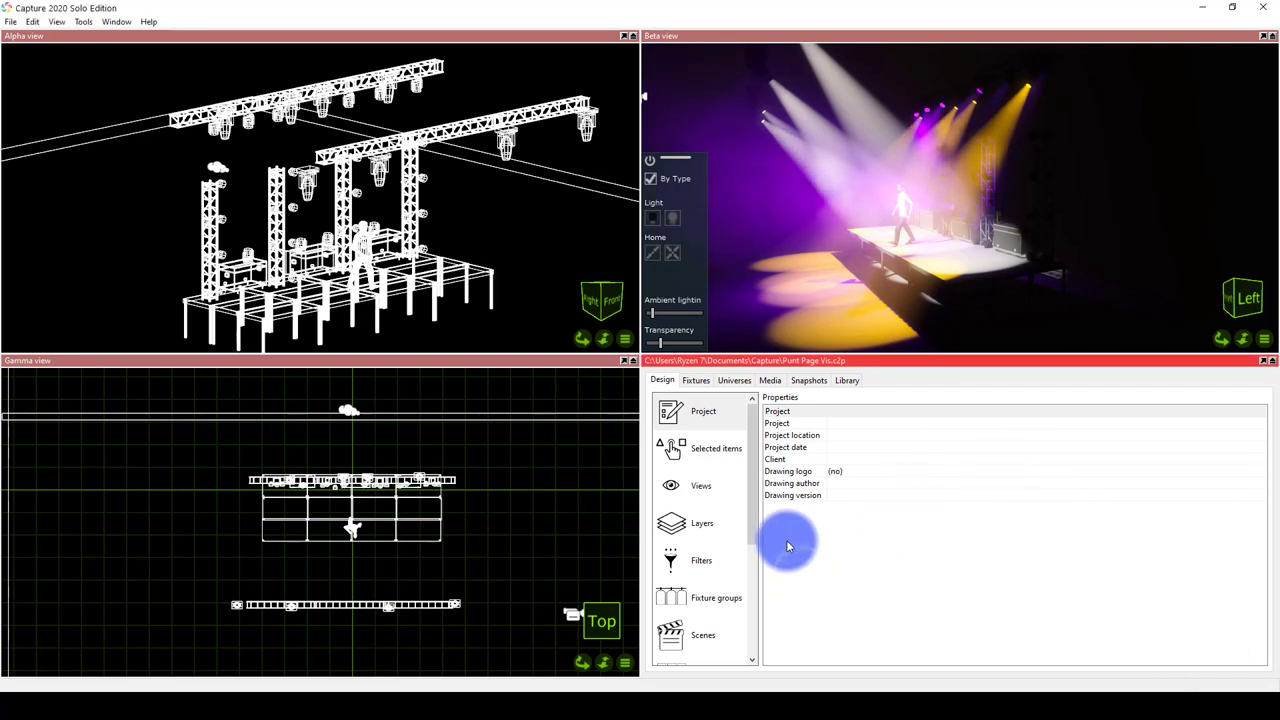
- Browse the Library's Truss, Fixtures and Objects categories after glancing at Fixtures and DMX lists
left_click(697, 380)
left_click(738, 381)
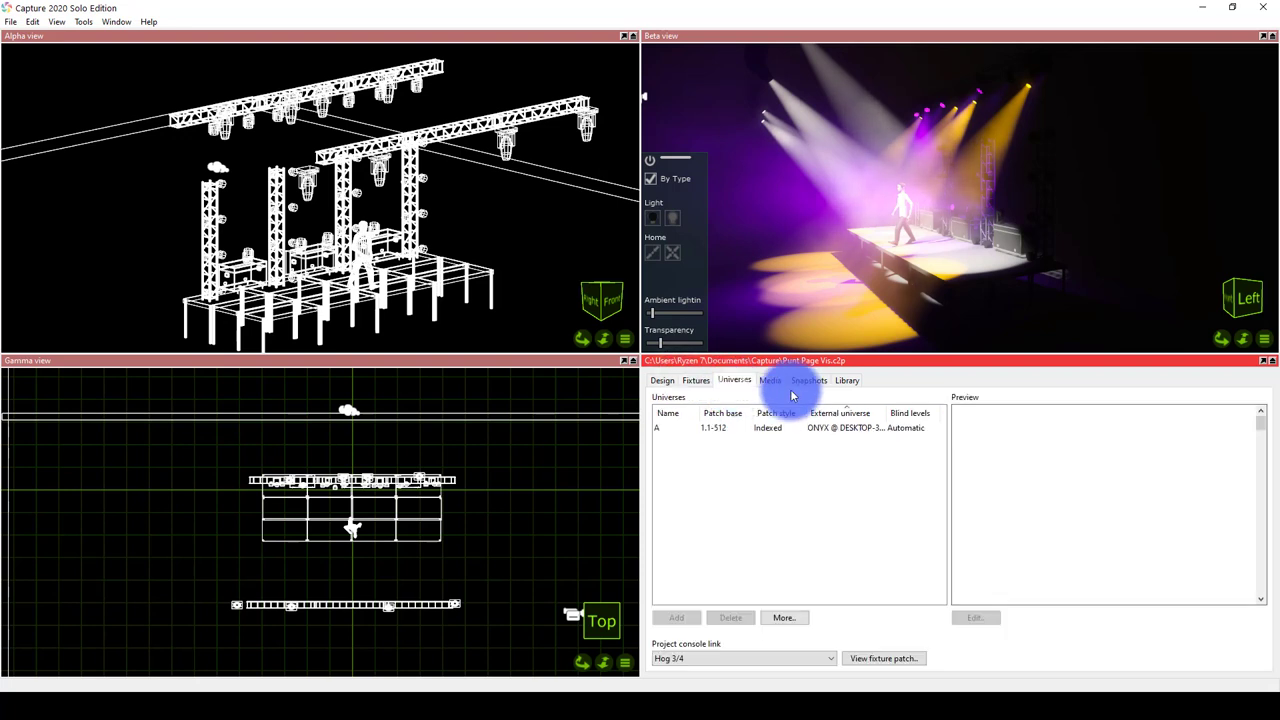
left_click(846, 382)
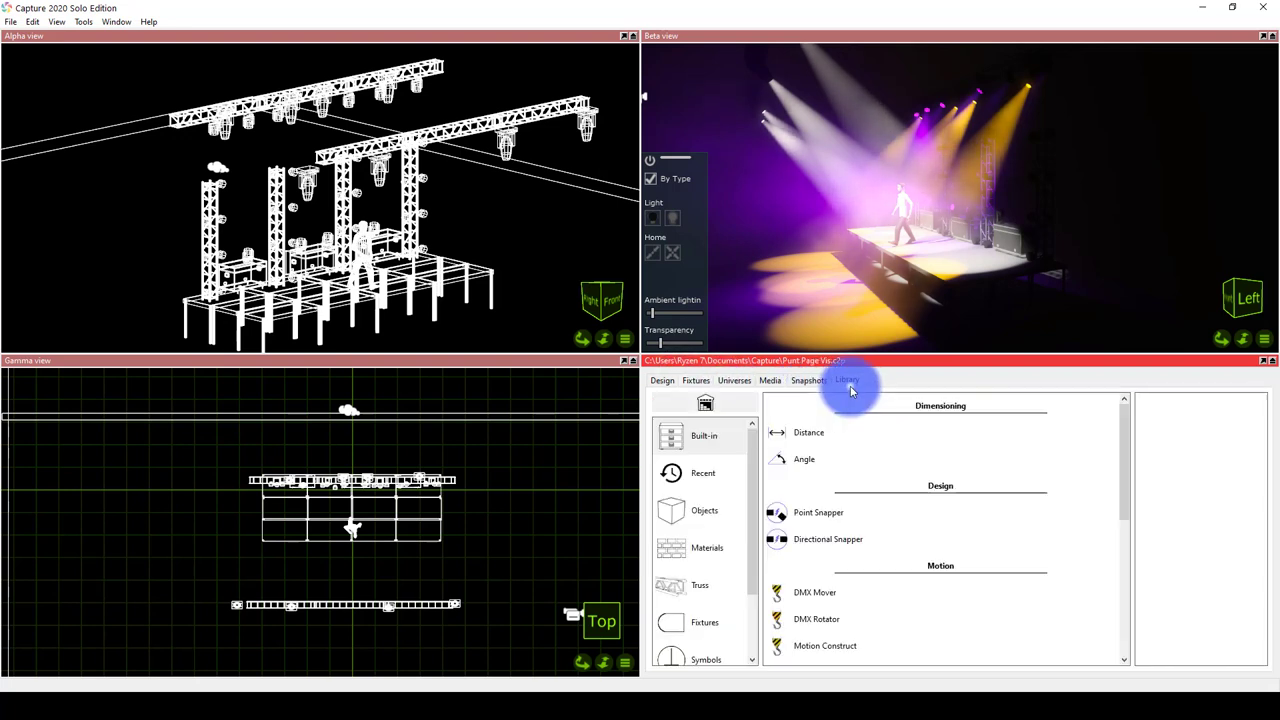
scroll(714, 563, "down", 1)
left_click(712, 567)
left_click(705, 596)
scroll(705, 605, "down", 2)
scroll(691, 485, "up", 2)
left_click(690, 478)
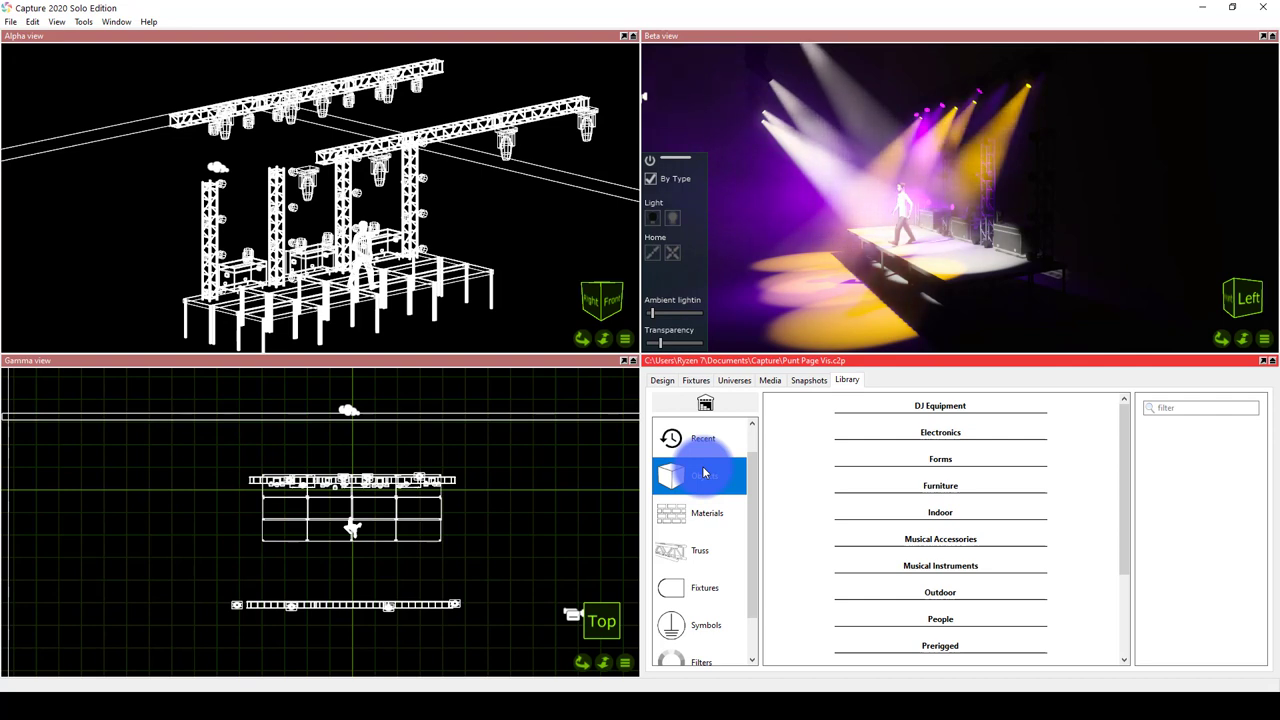
- Paste a stage object into the rendered view, move it back, then undo it
left_click(966, 243)
key("ctrl+v")
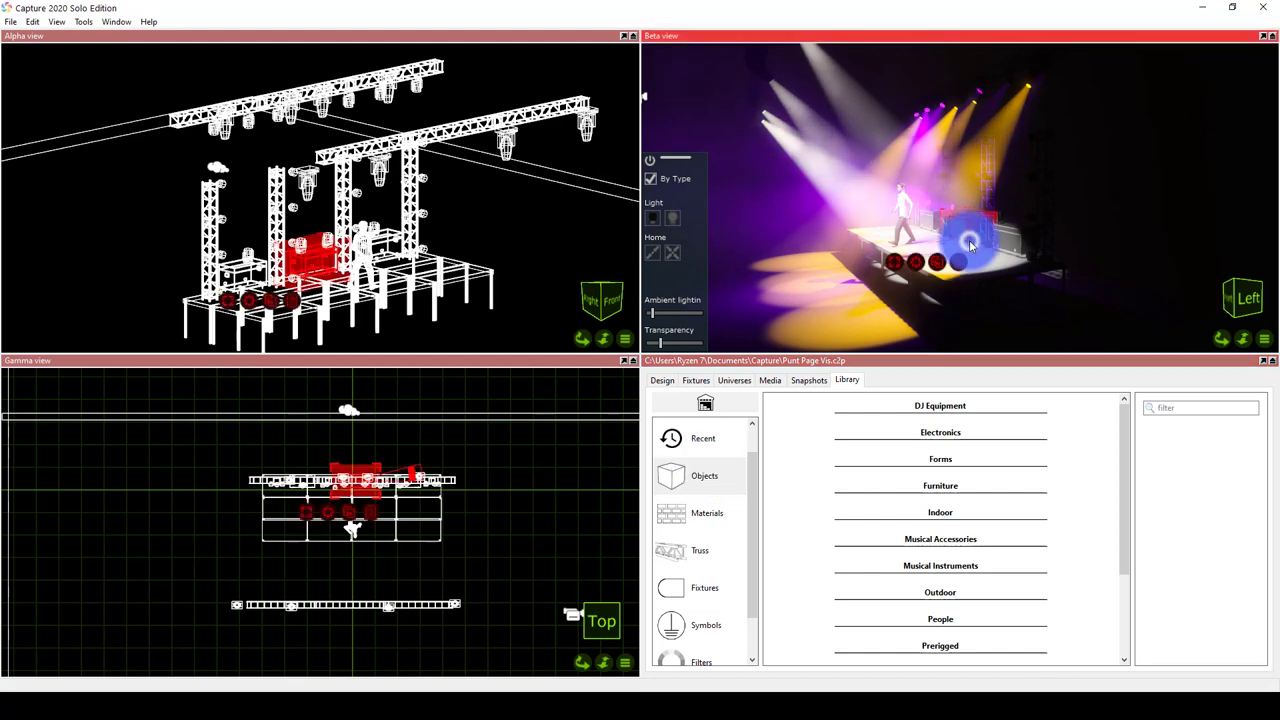
left_click_drag(1031, 187, 1168, 189)
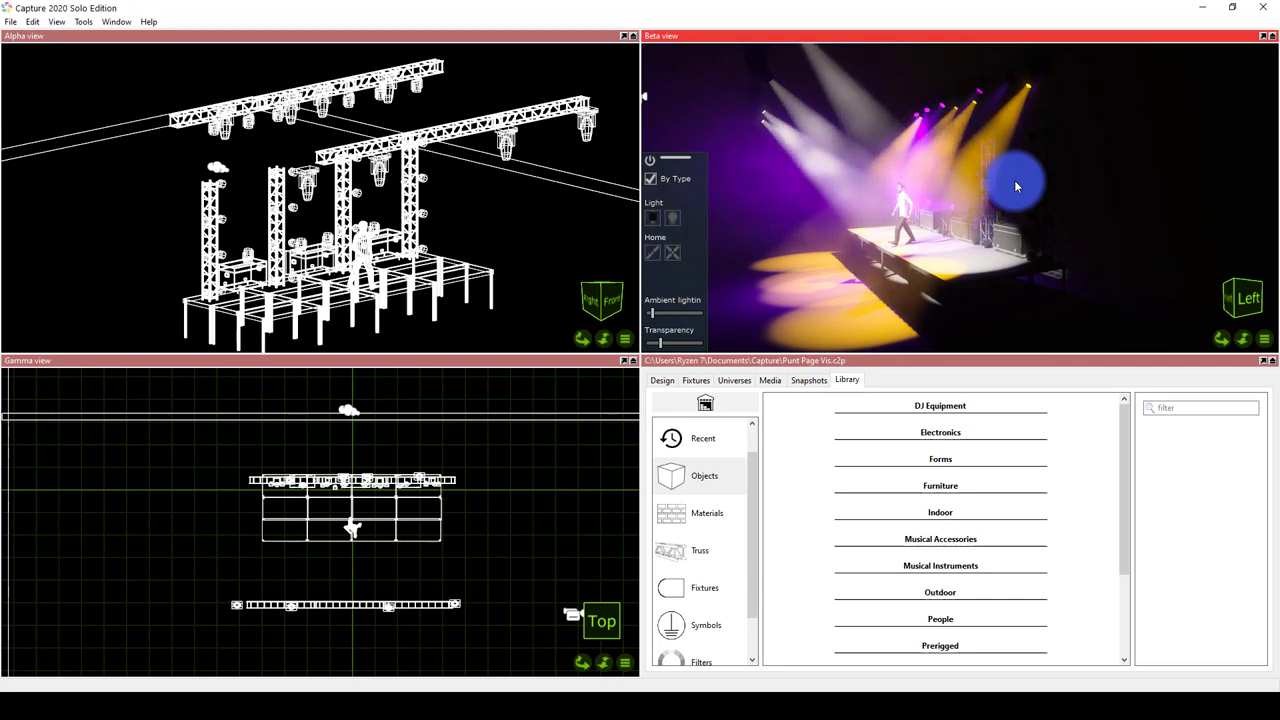
left_click(1224, 349)
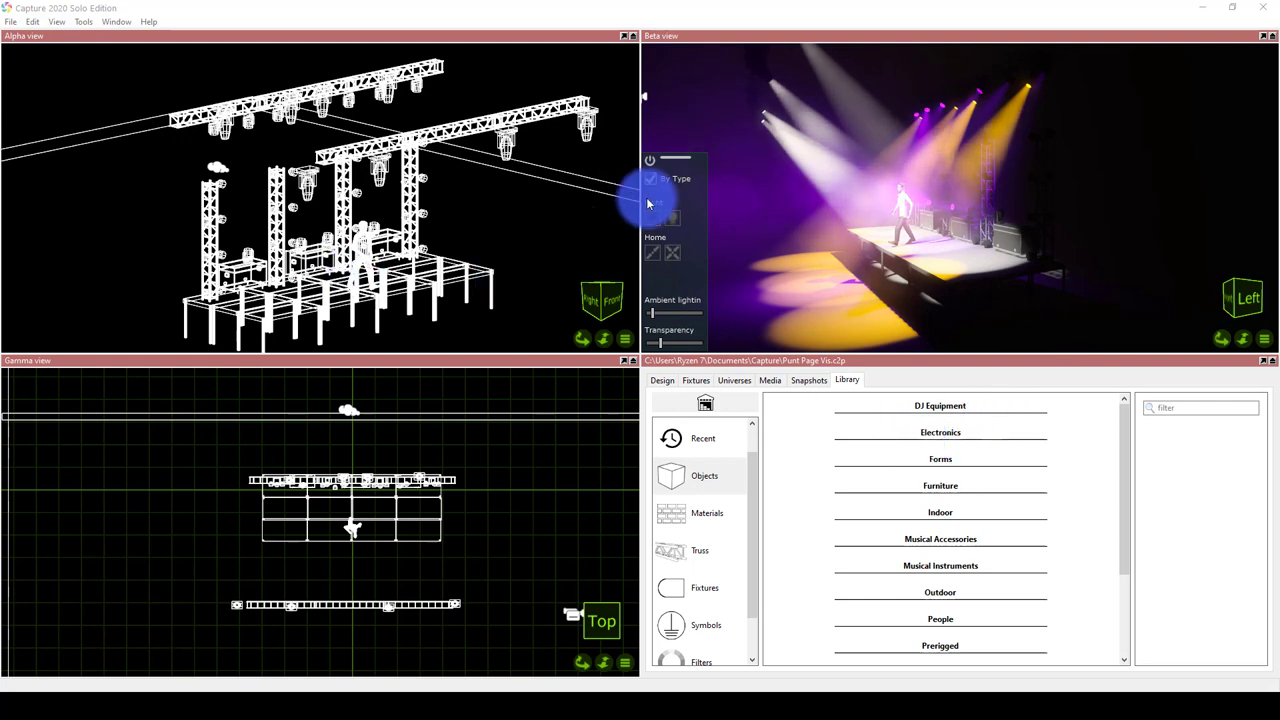
- Back in Design properties, move a truss tower right, then select a MAC Aura fixture
left_click(806, 380)
left_click(664, 381)
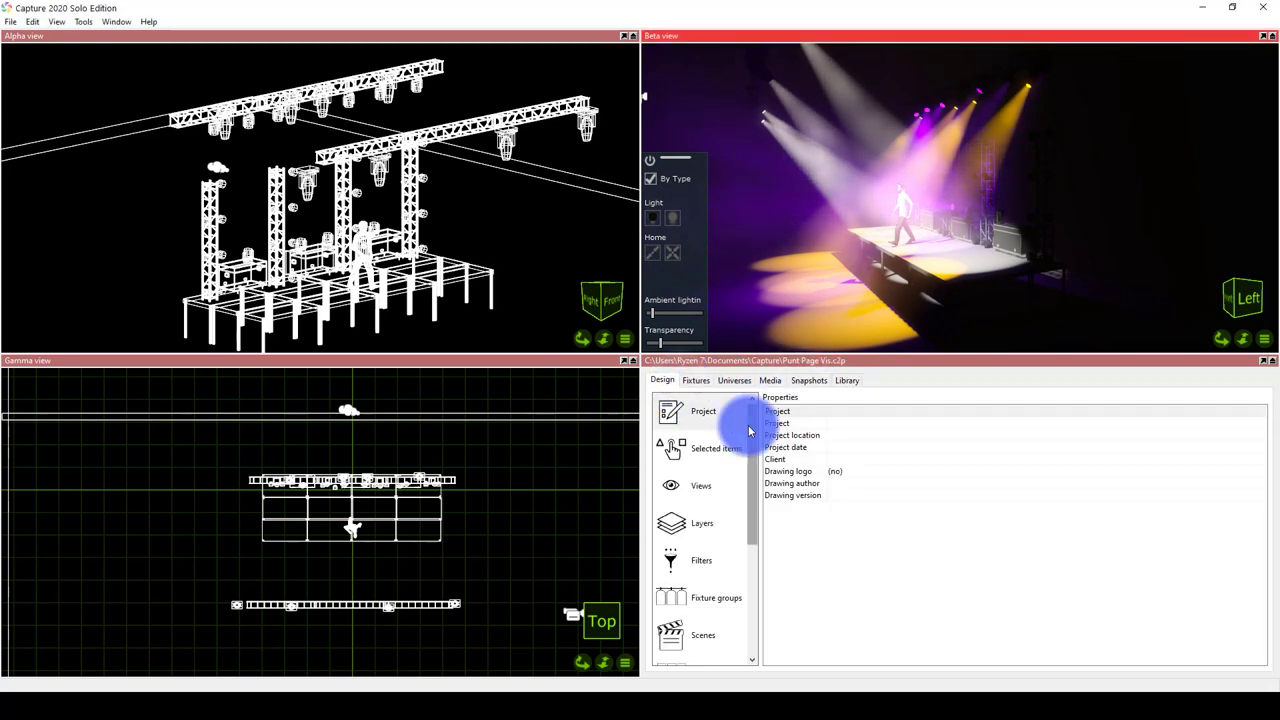
left_click(818, 221)
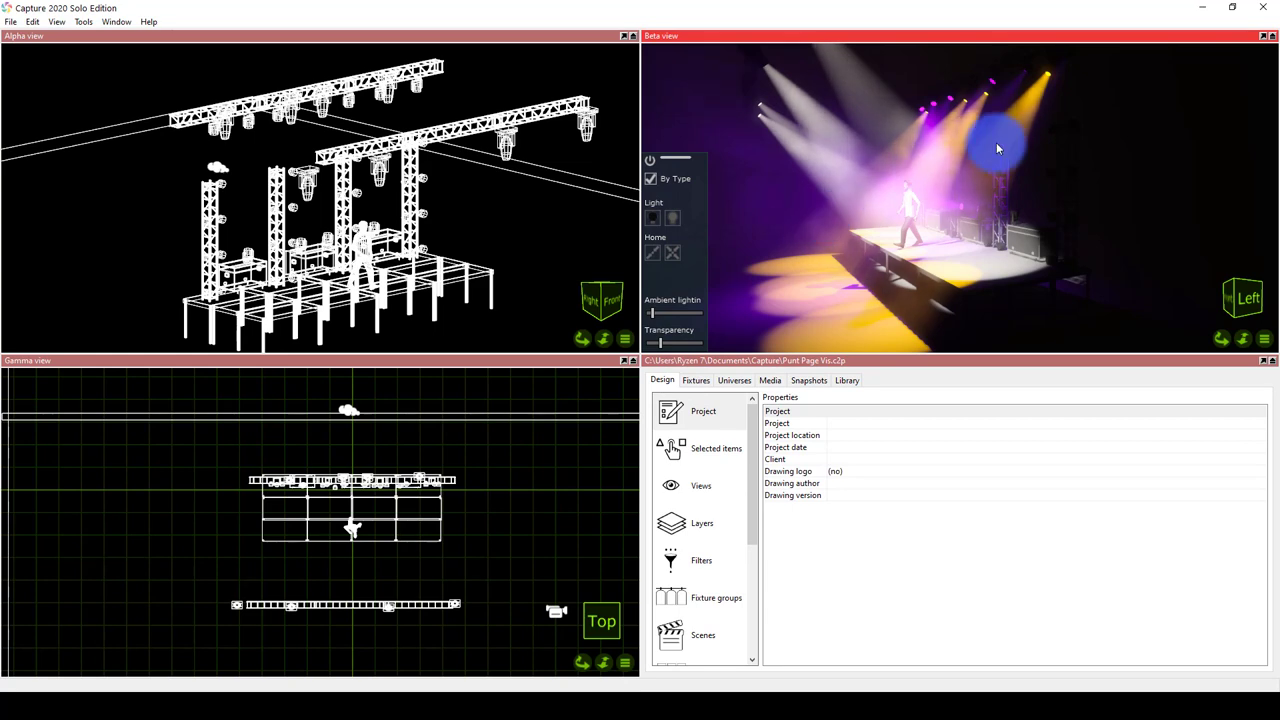
left_click_drag(996, 142, 1126, 168)
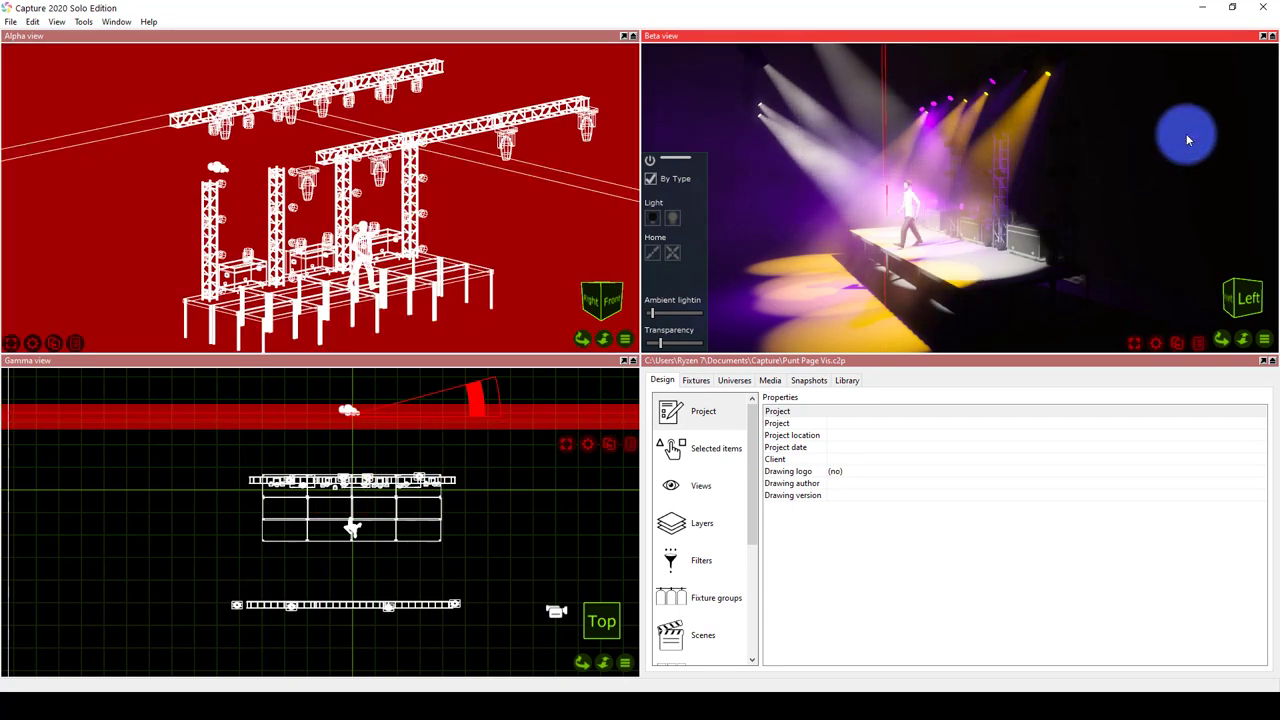
left_click(1186, 133)
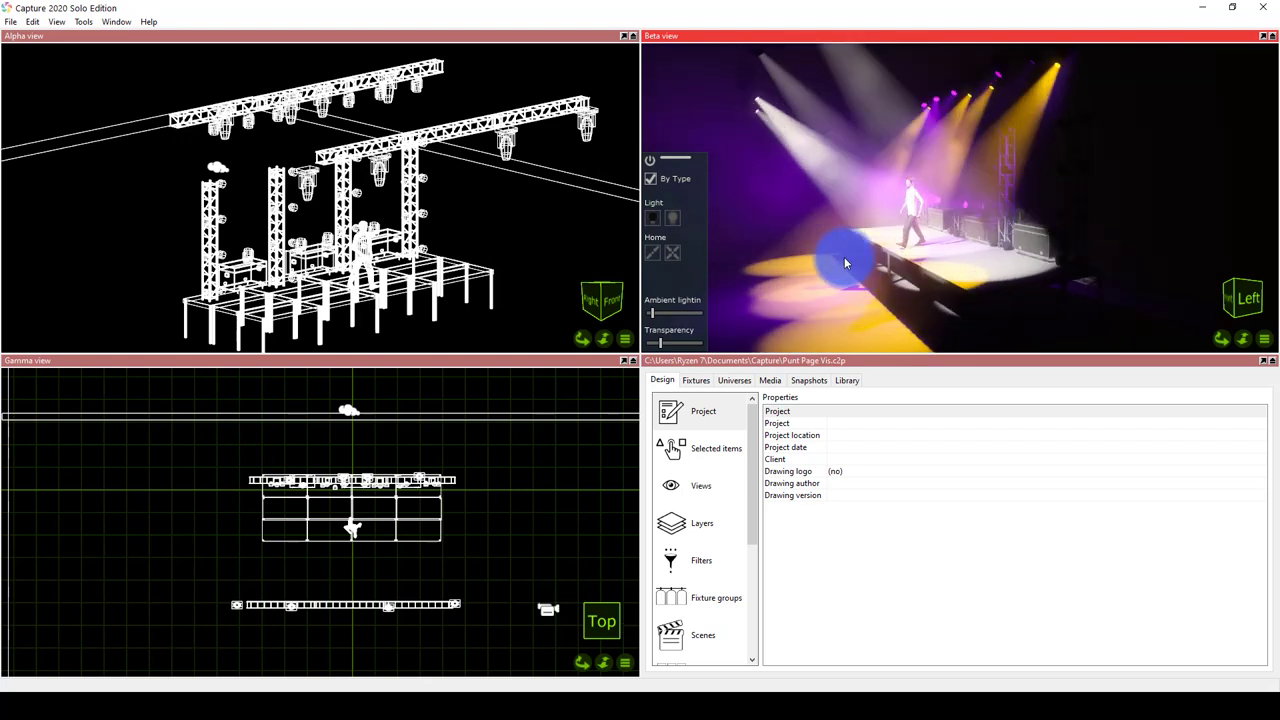
left_click(955, 97)
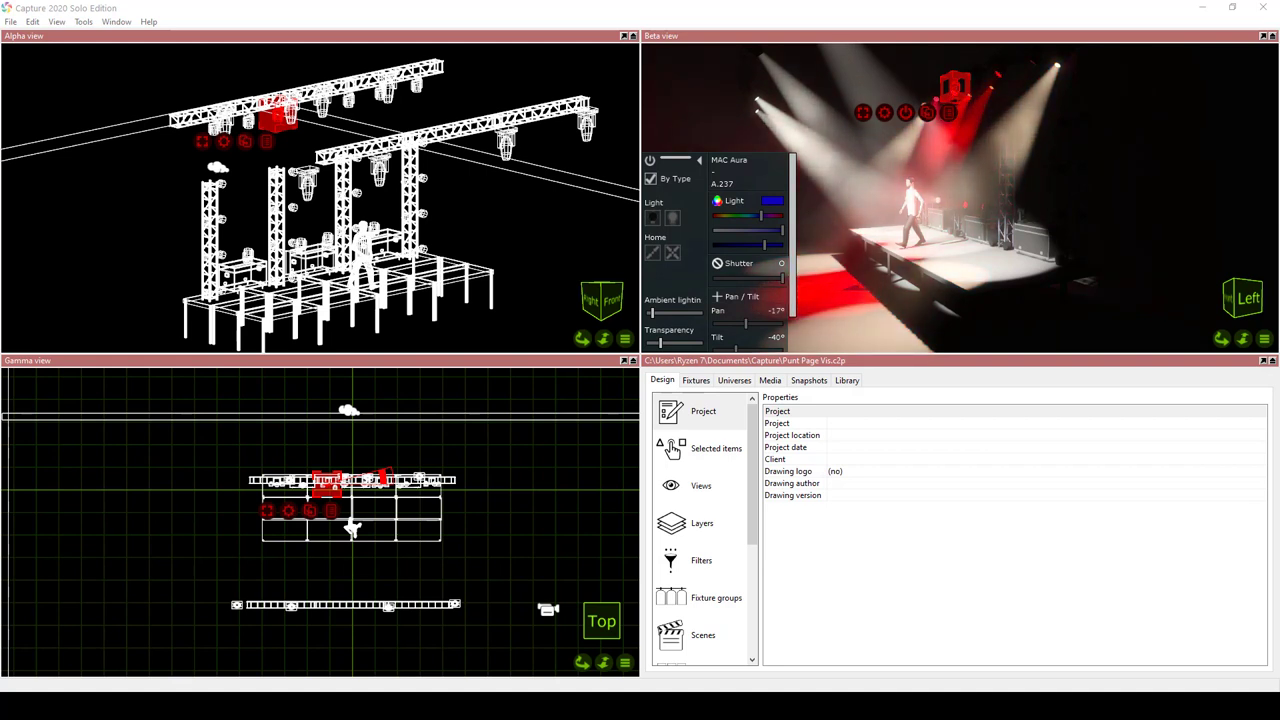
- Set the MAC Aura's pan position and light colour, then close its panel and deselect
left_click(447, 133)
left_click(914, 194)
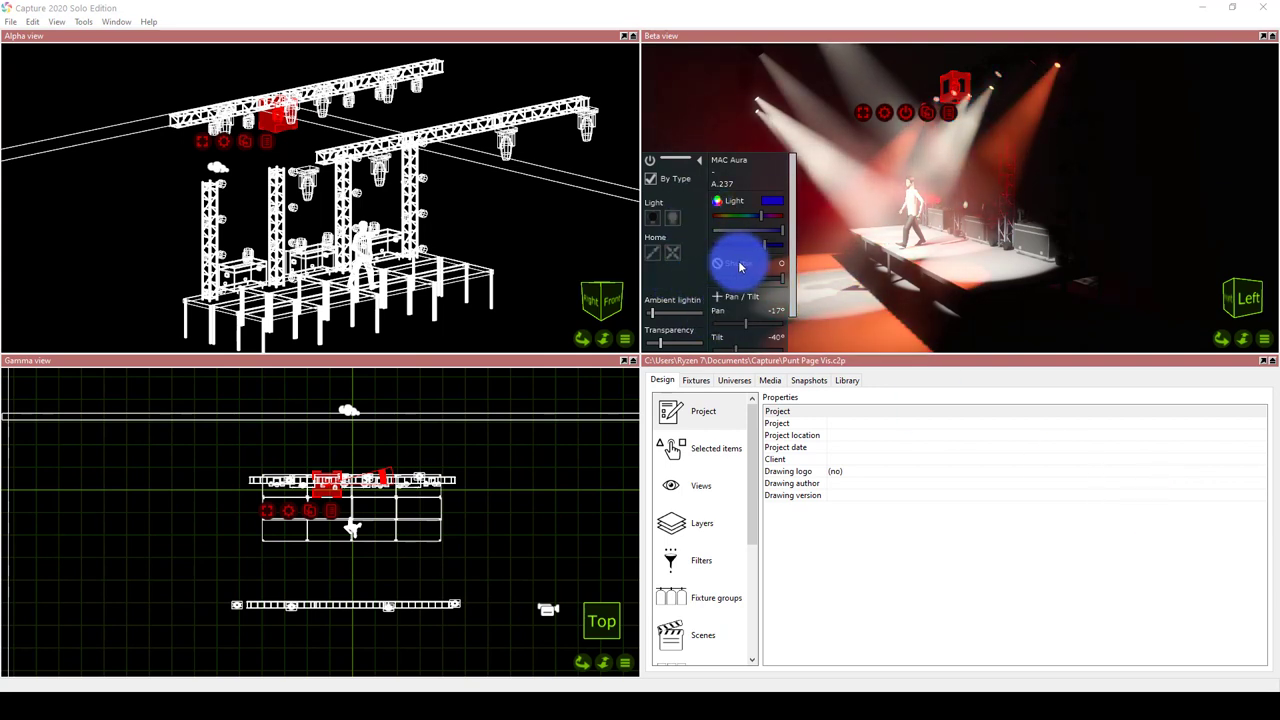
left_click(749, 322)
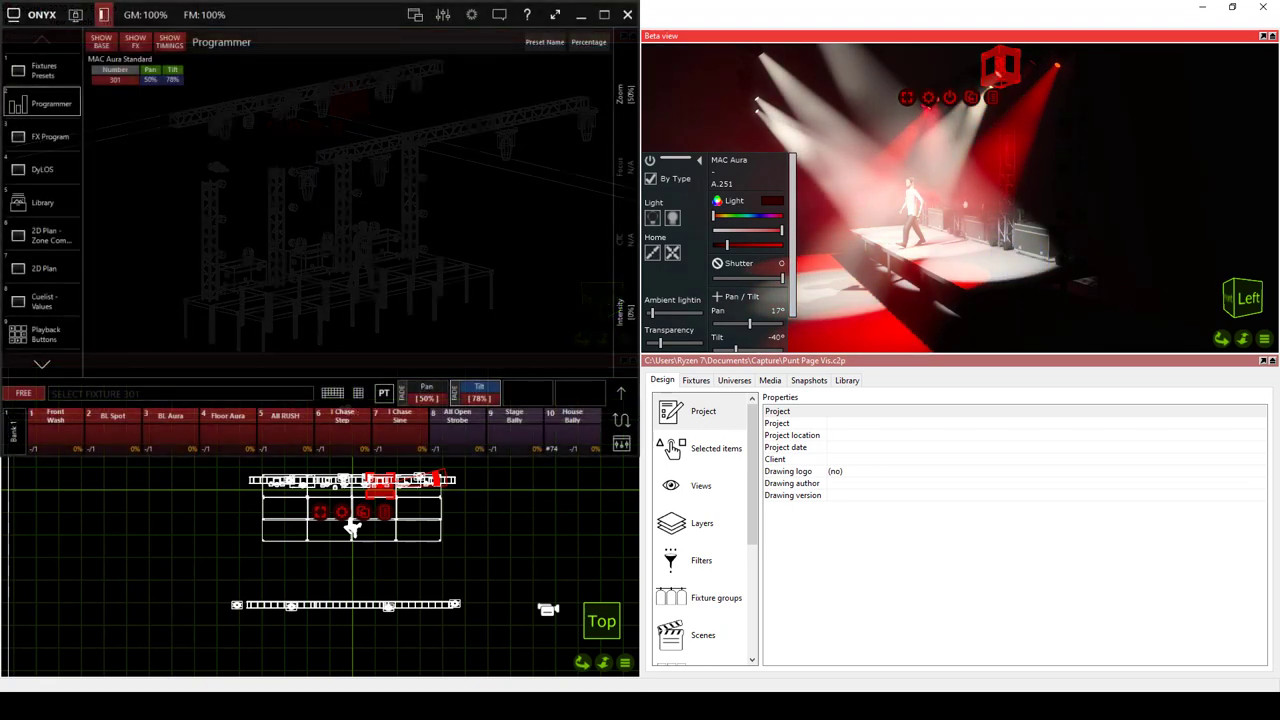
left_click(716, 216)
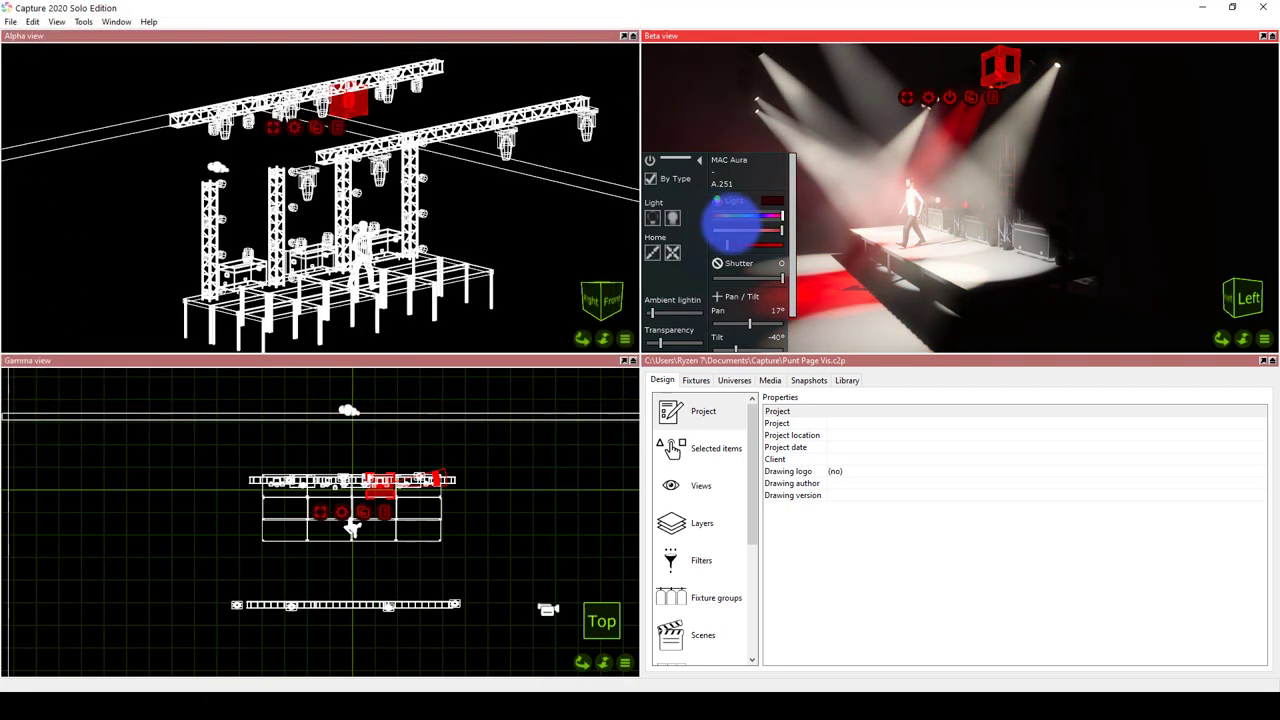
left_click(656, 164)
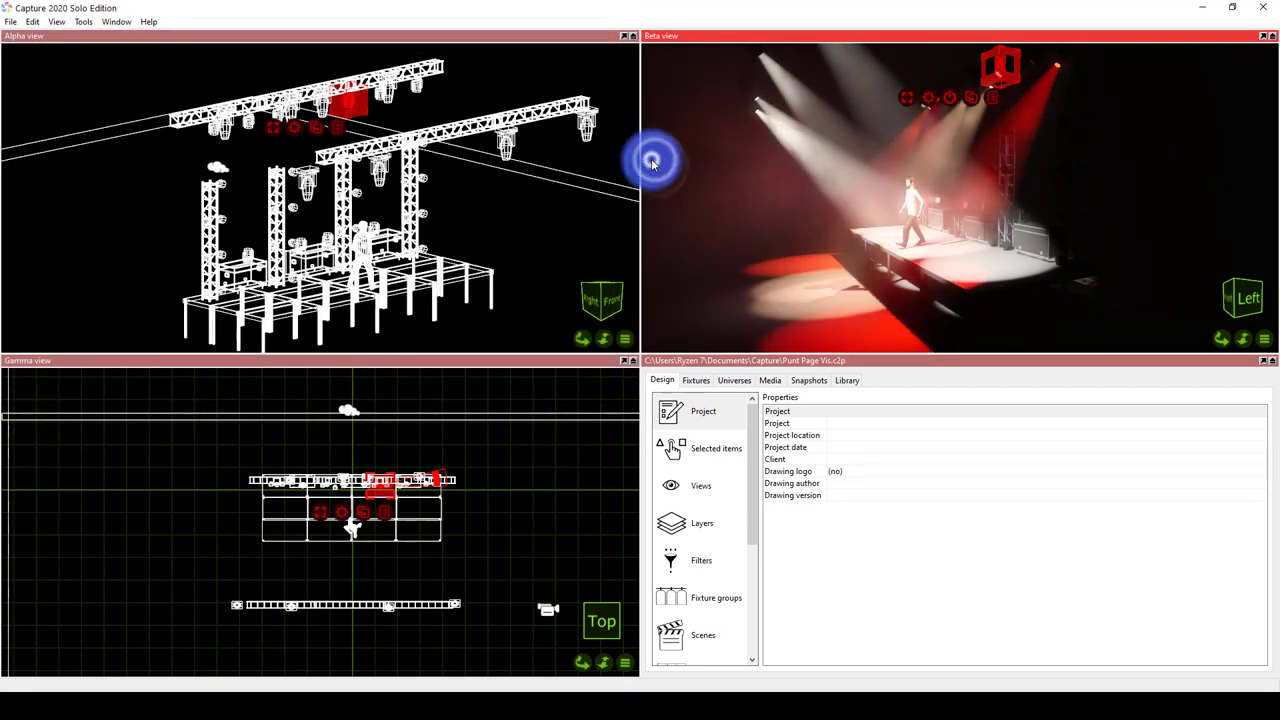
left_click(912, 155)
- Move the render camera closer to the stage for a lower view
scroll(915, 156, "down", 5)
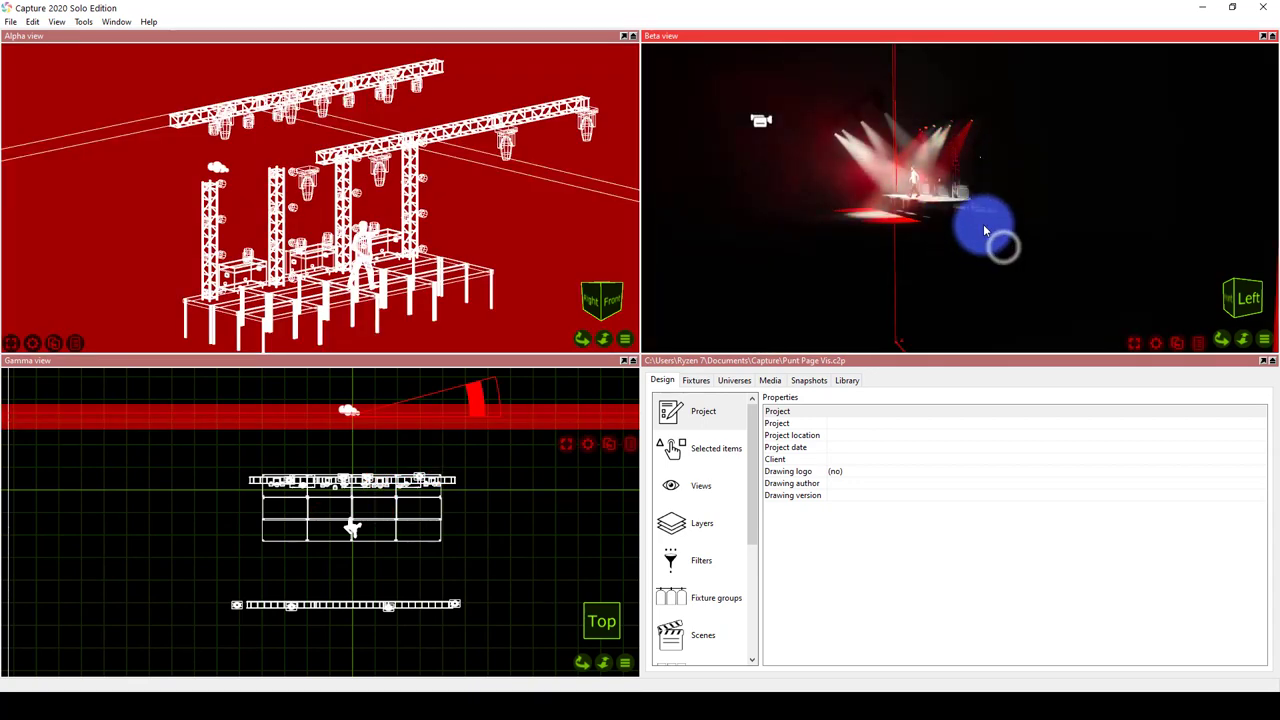
scroll(983, 230, "up", 3)
scroll(930, 245, "up", 3)
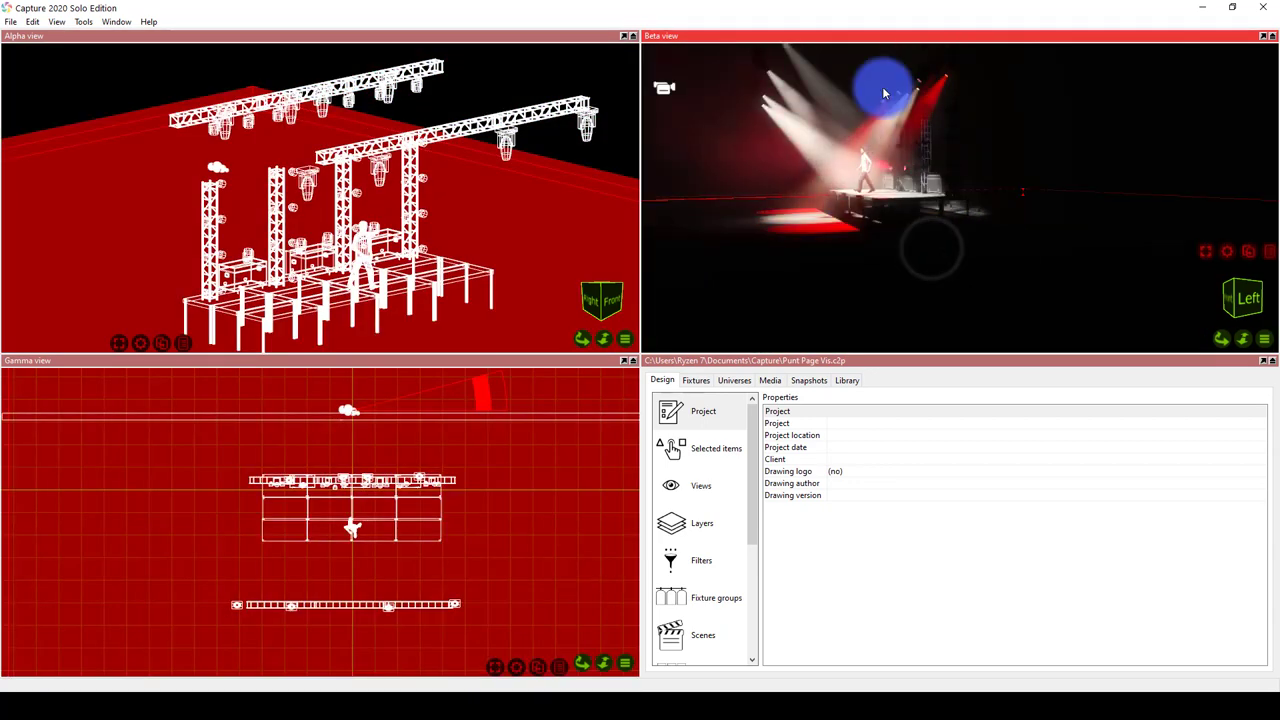
left_click_drag(883, 91, 720, 268)
- Raise the MAC Viper Profile dimmer and drag a new Color Wheel colour onto the fixtures
left_click(386, 610)
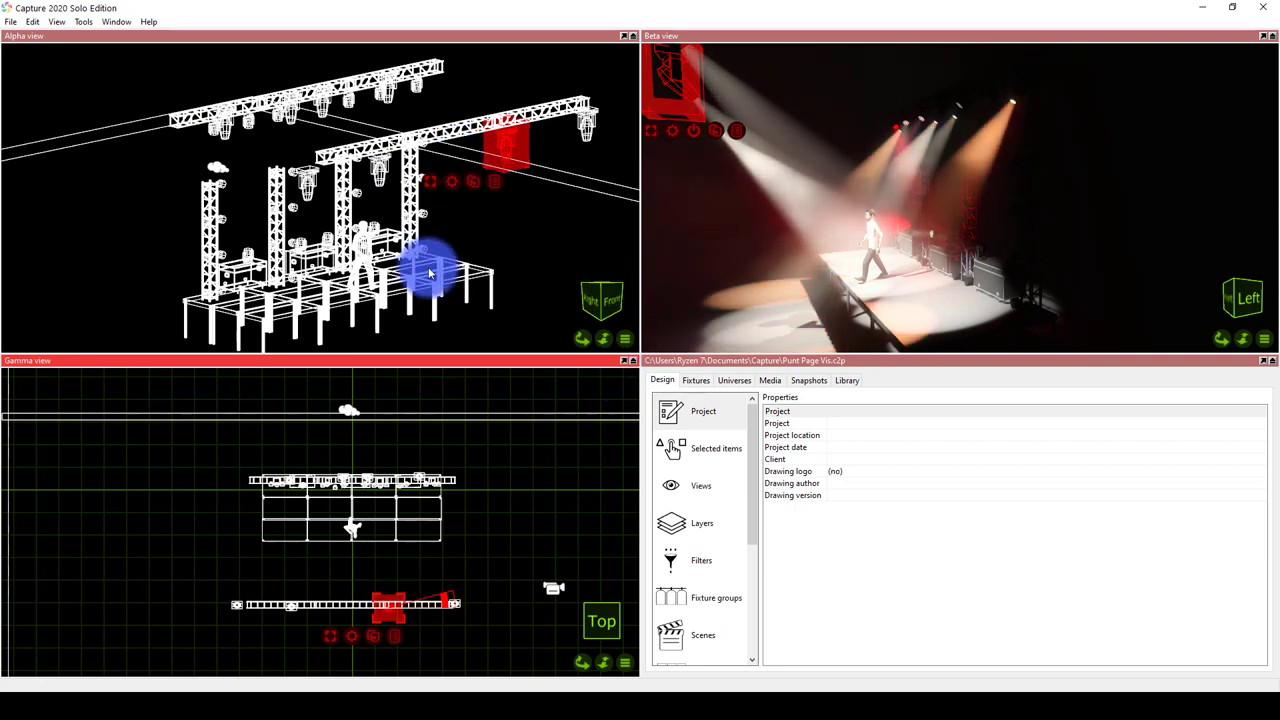
left_click(811, 289)
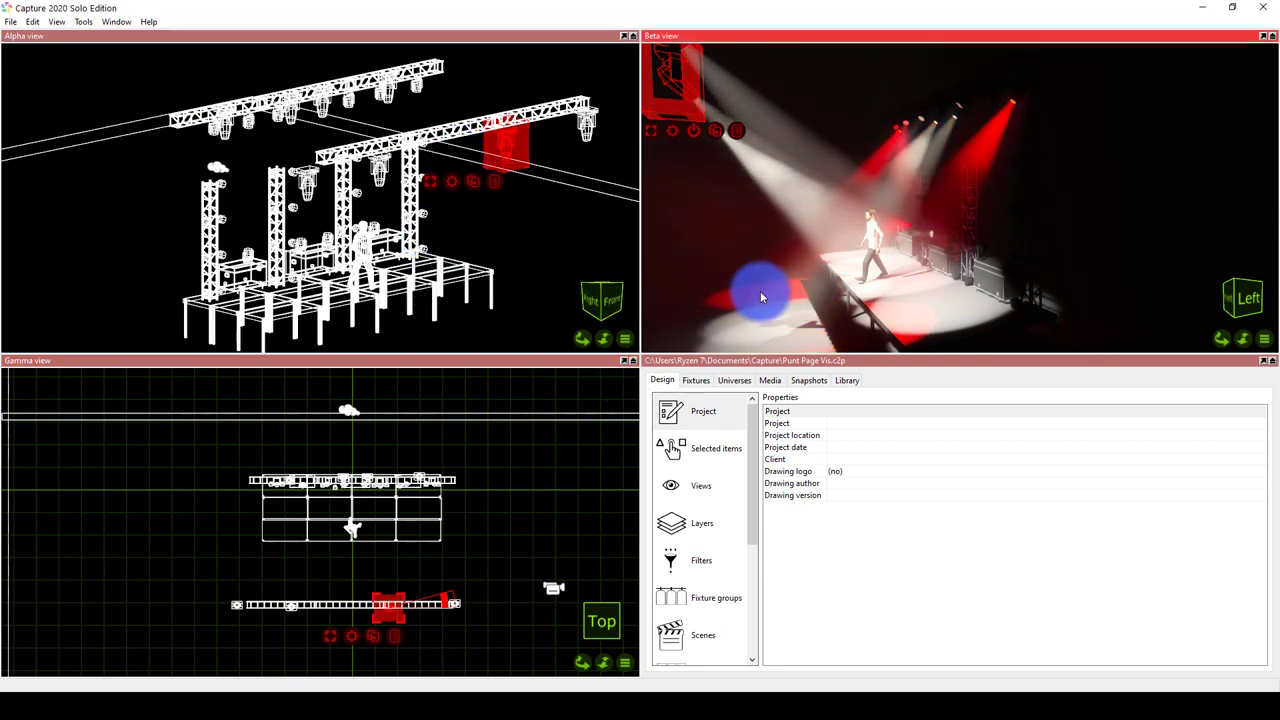
left_click(694, 130)
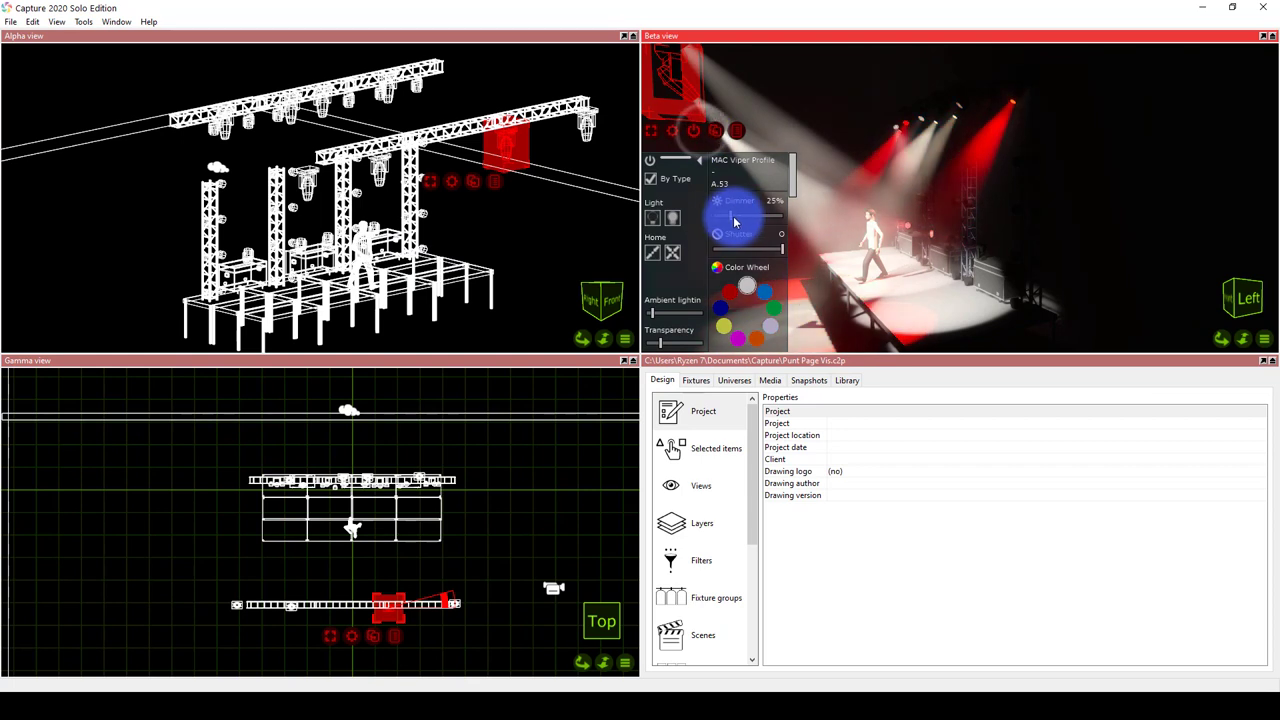
left_click_drag(733, 218, 775, 215)
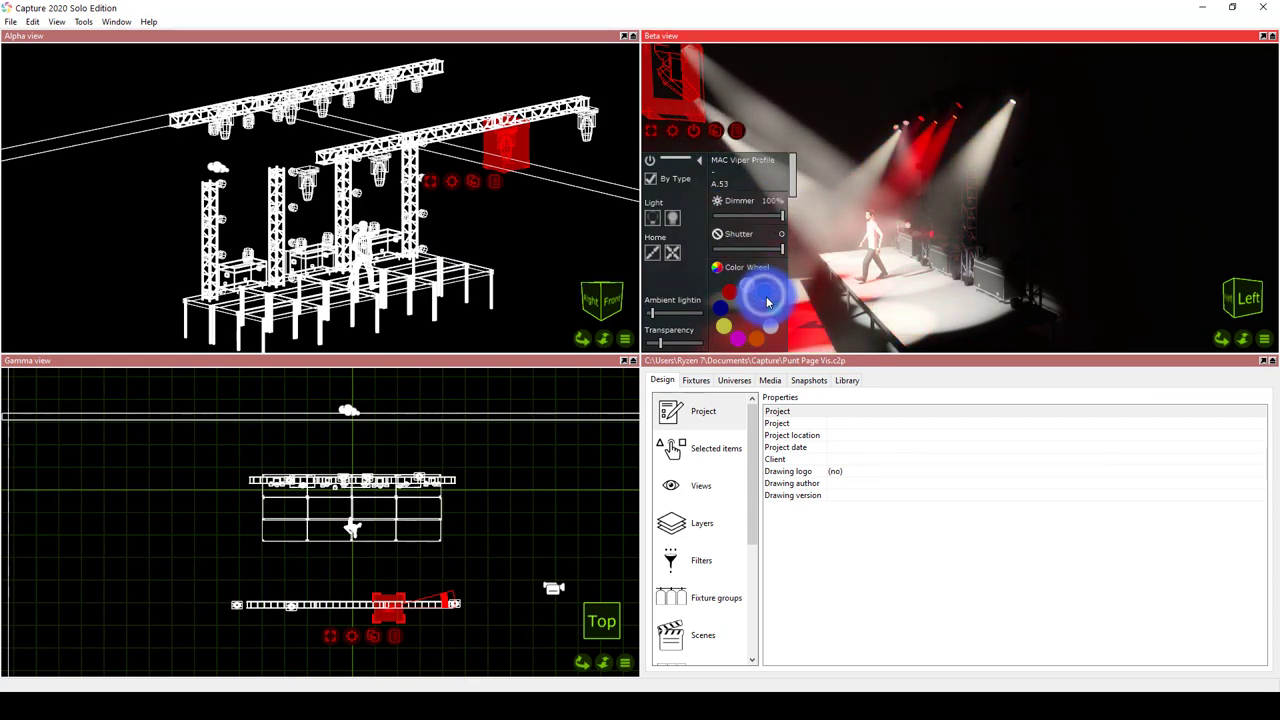
left_click_drag(767, 302, 1117, 489)
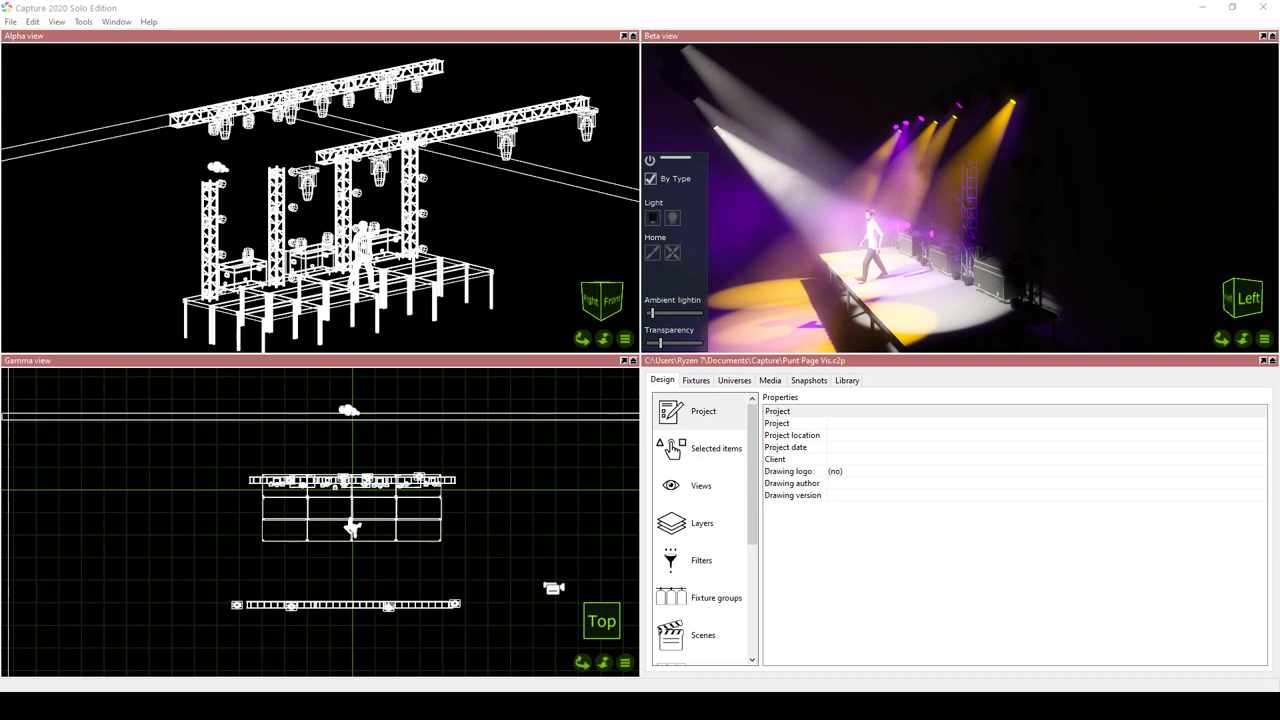
- Make the Project properties panel active to finish the Capture tour
left_click(867, 508)
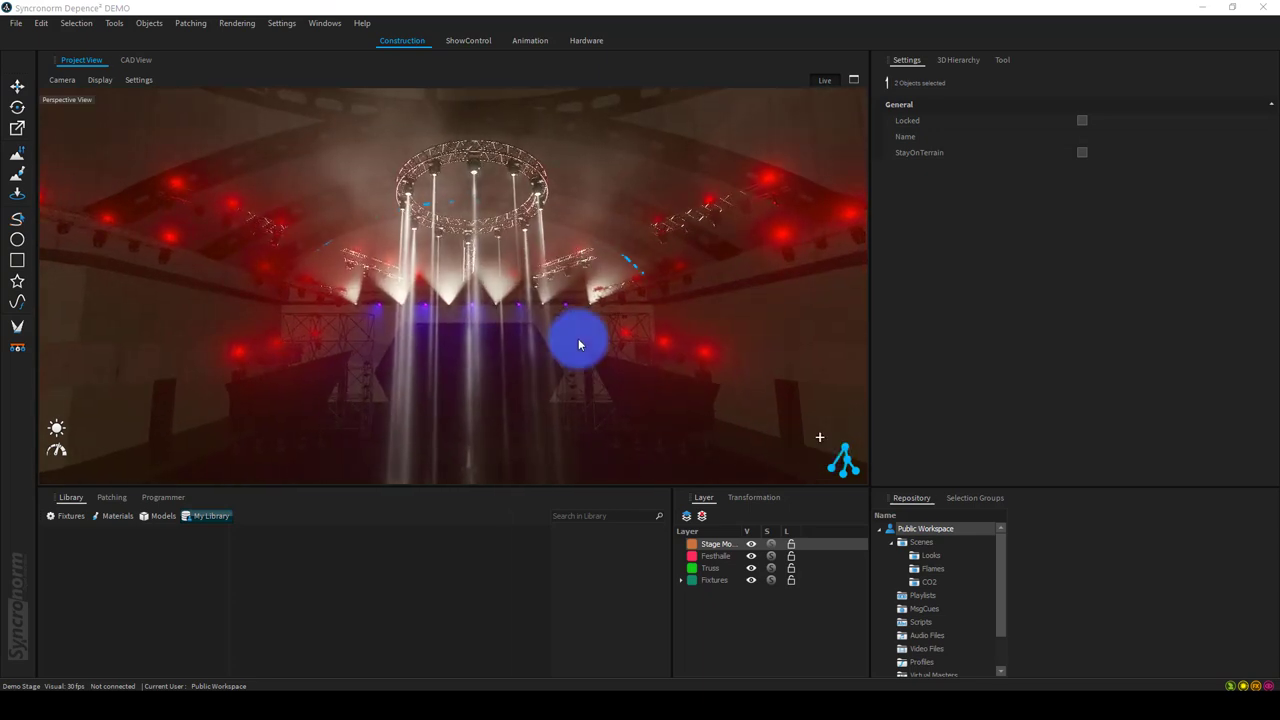
scroll(578, 341, "up", 2)
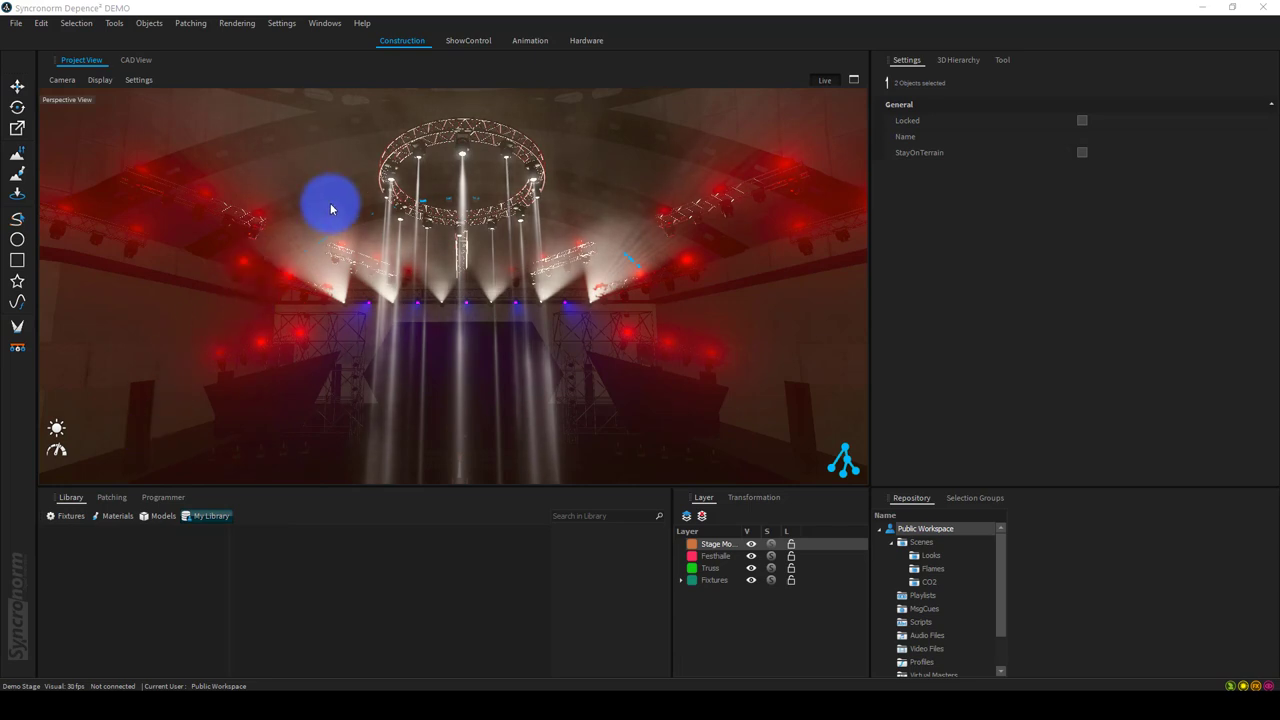
left_click(468, 41)
left_click(586, 41)
left_click(401, 45)
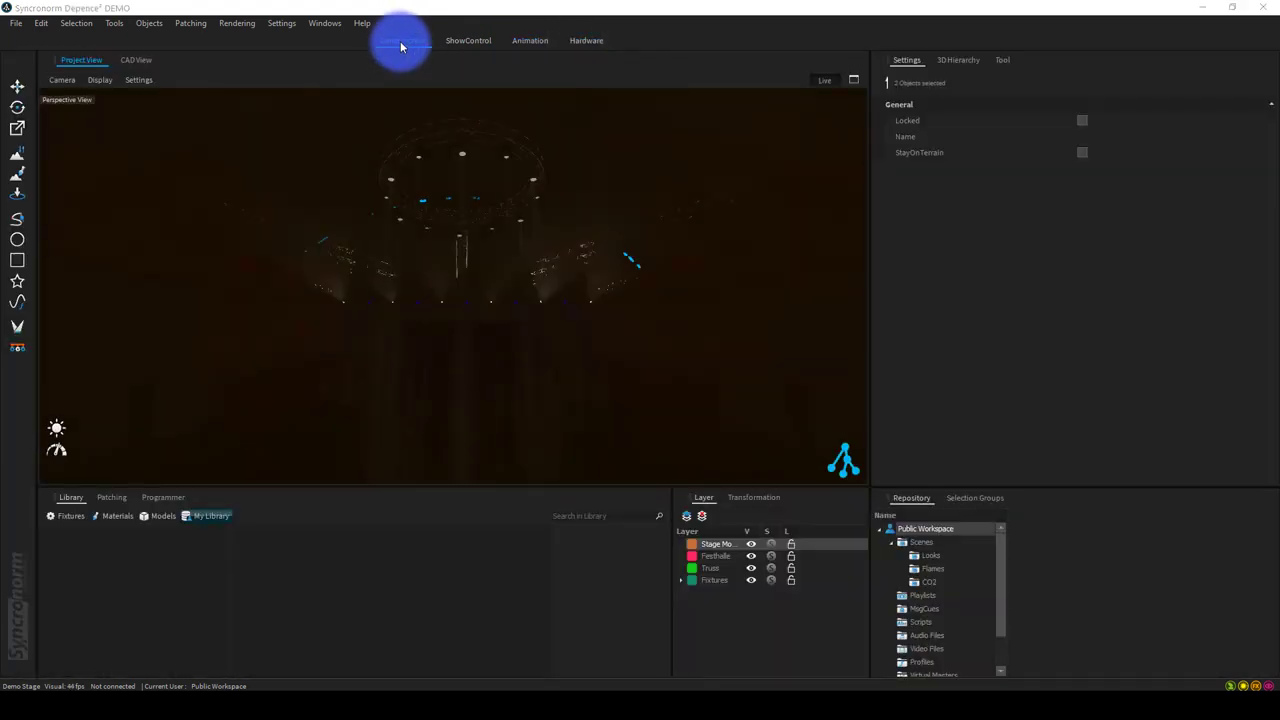
left_click(401, 46)
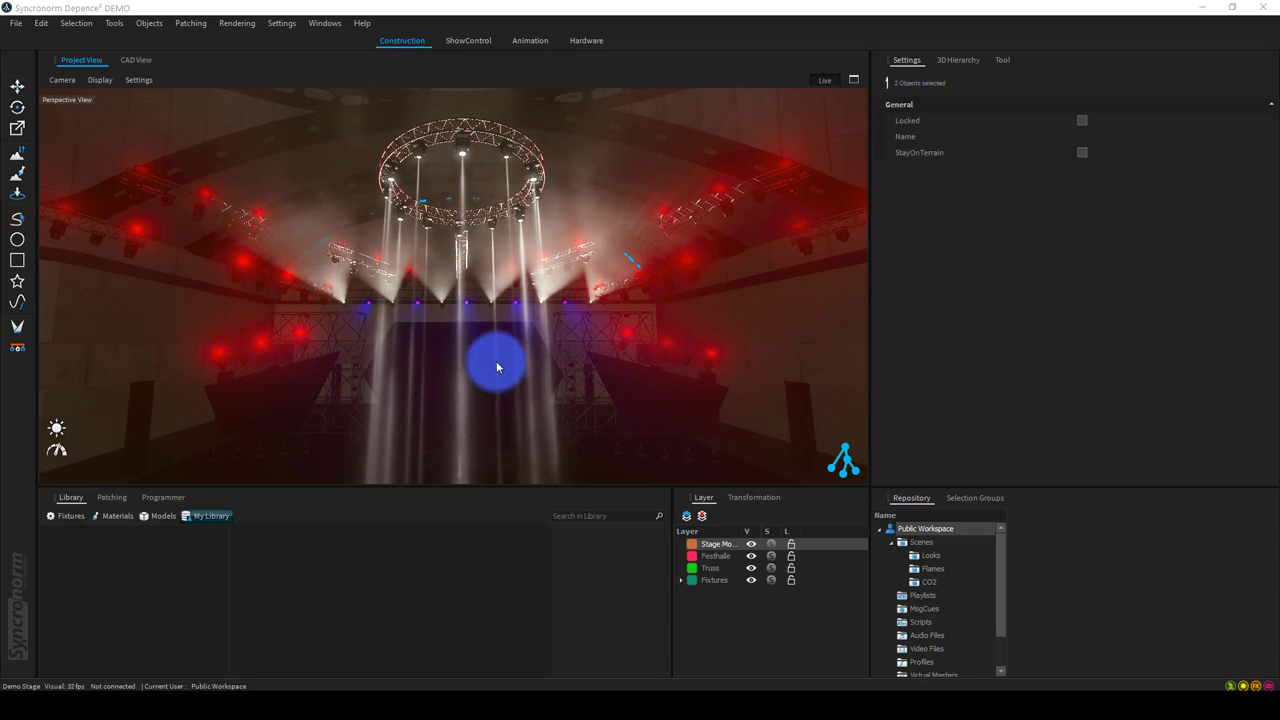
- Browse the Fixtures, Materials, Models and My Library lists, then show the Patching grid
left_click(68, 515)
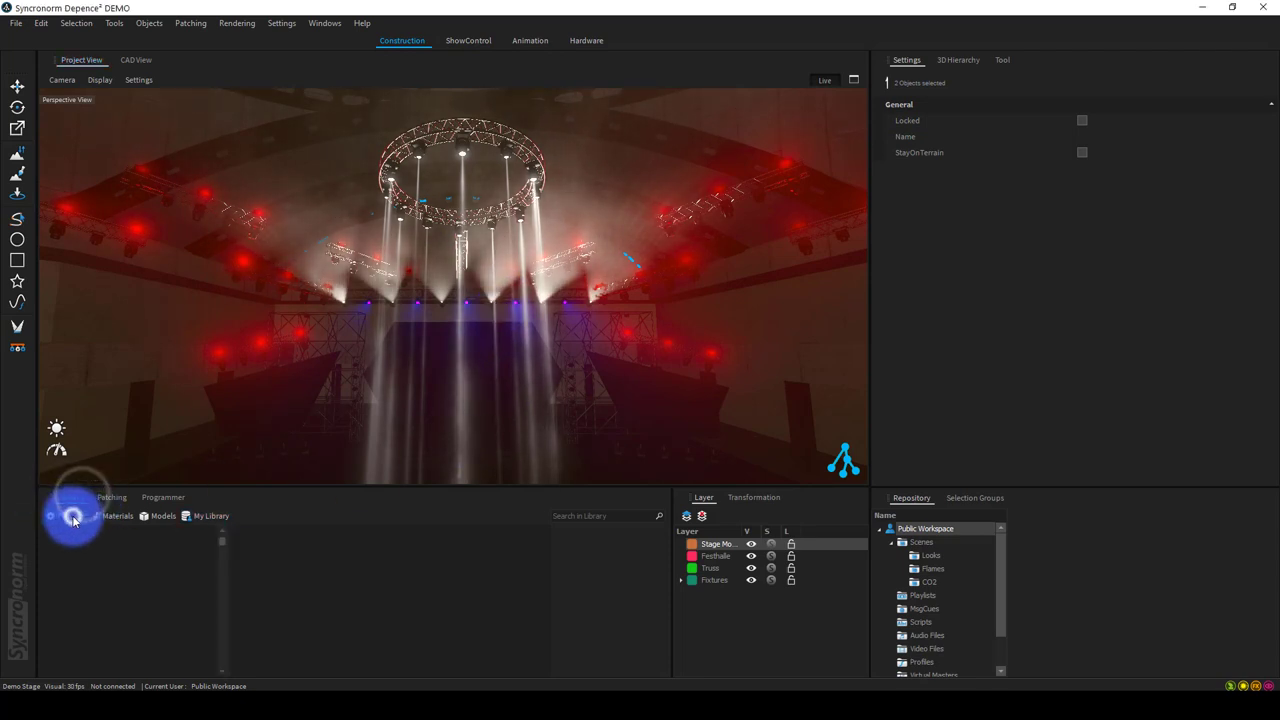
left_click(124, 518)
left_click(148, 516)
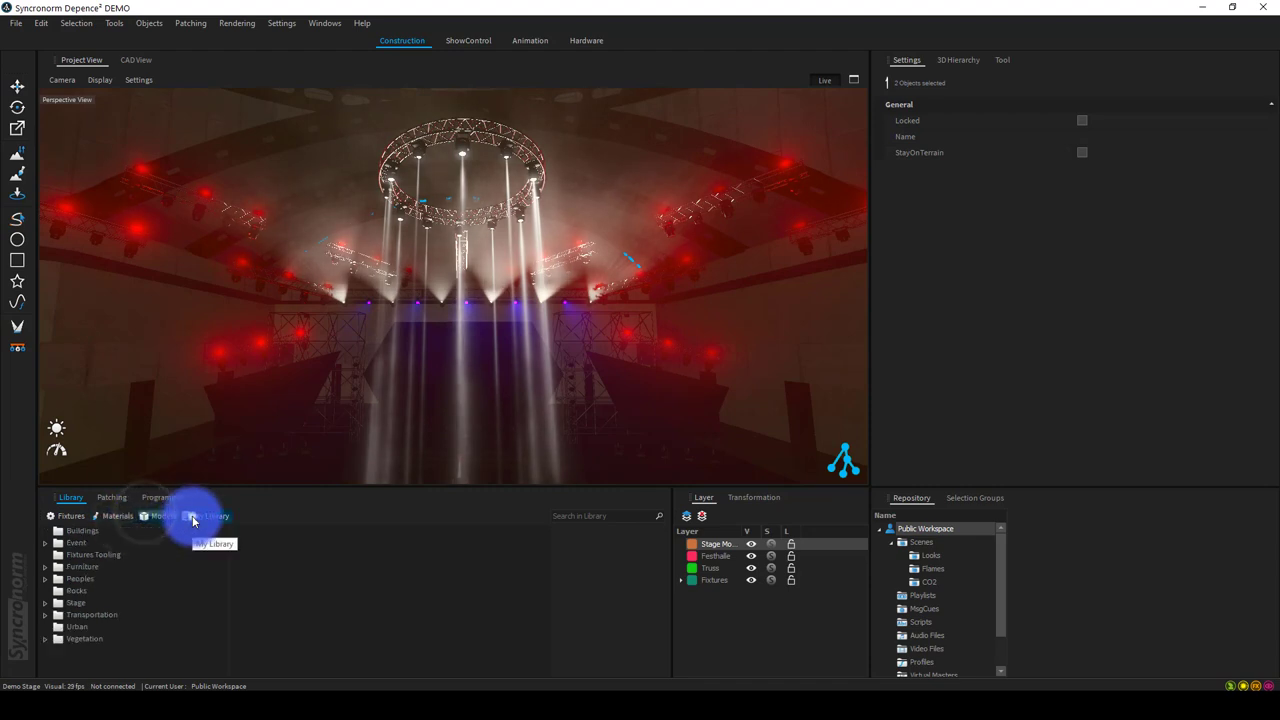
left_click(193, 518)
left_click(71, 515)
scroll(111, 601, "down", 15)
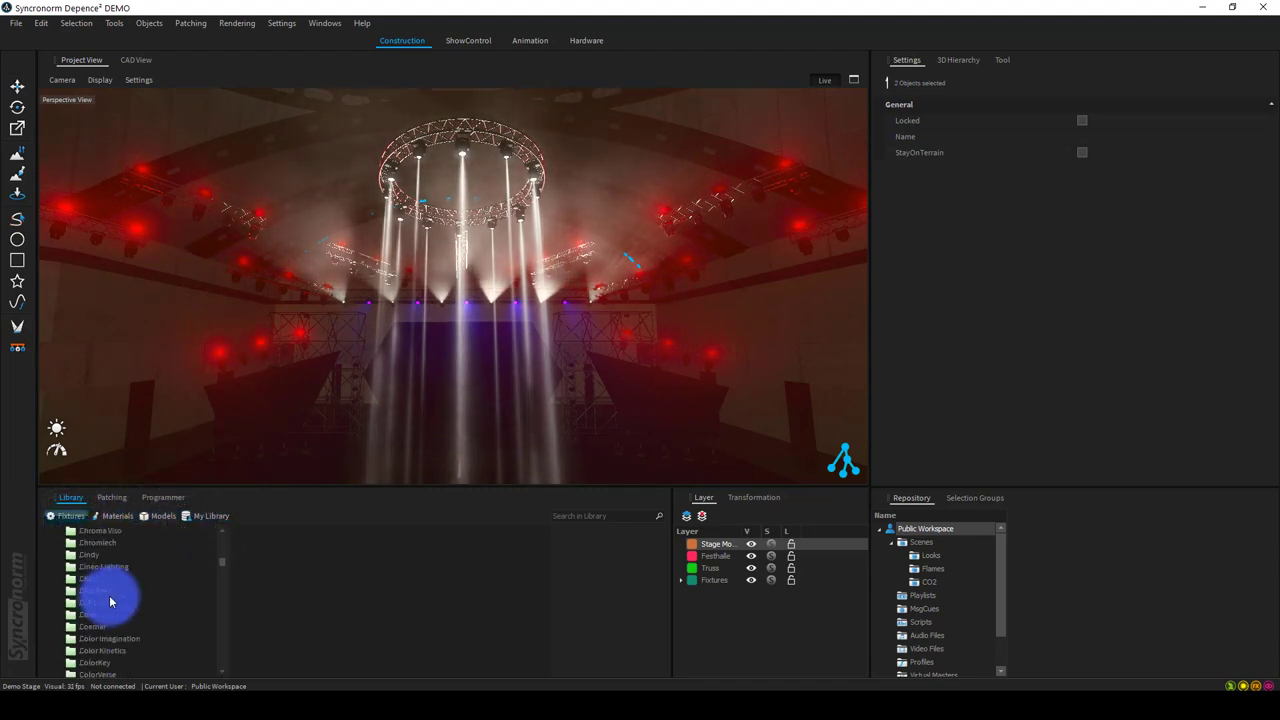
scroll(111, 601, "down", 15)
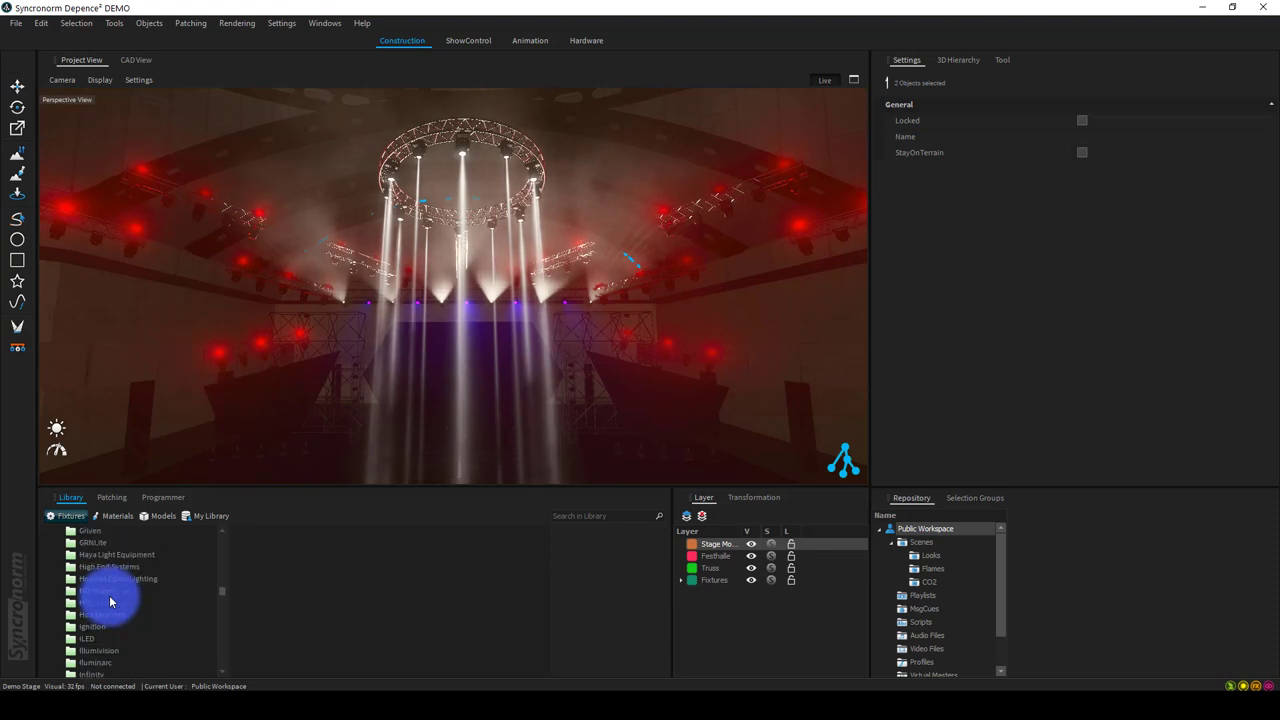
scroll(104, 582, "up", 5)
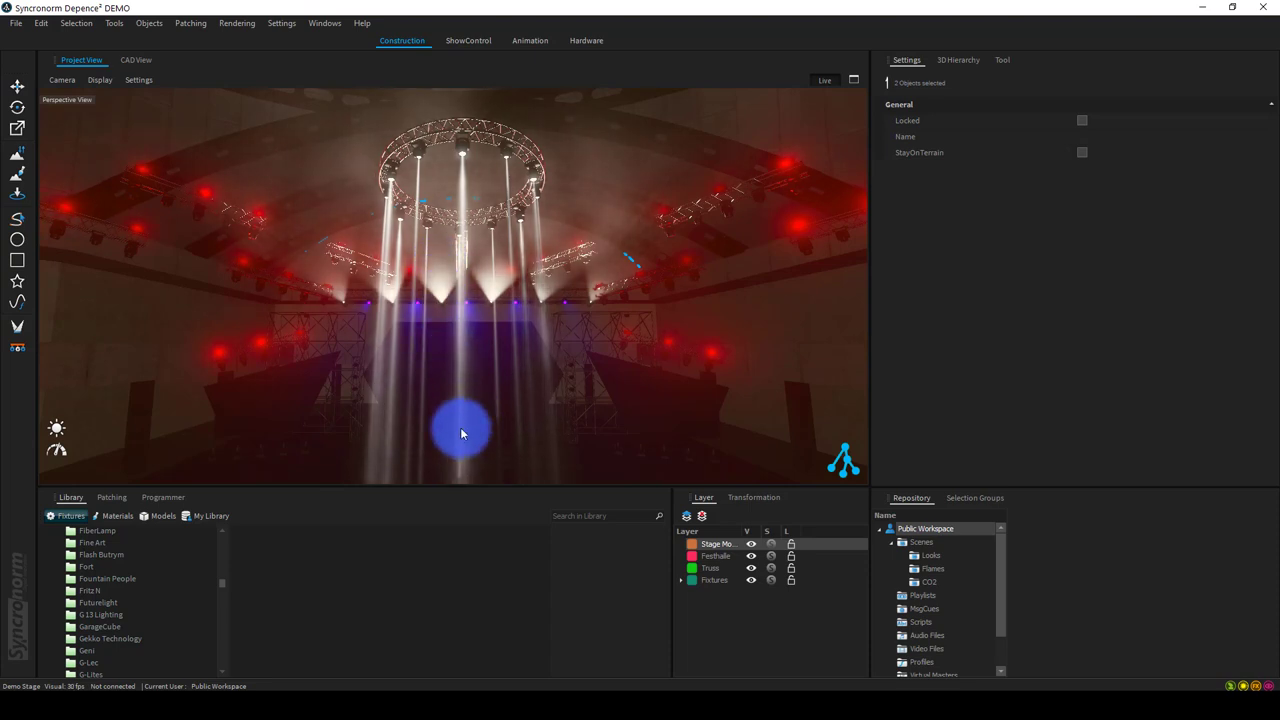
left_click(106, 497)
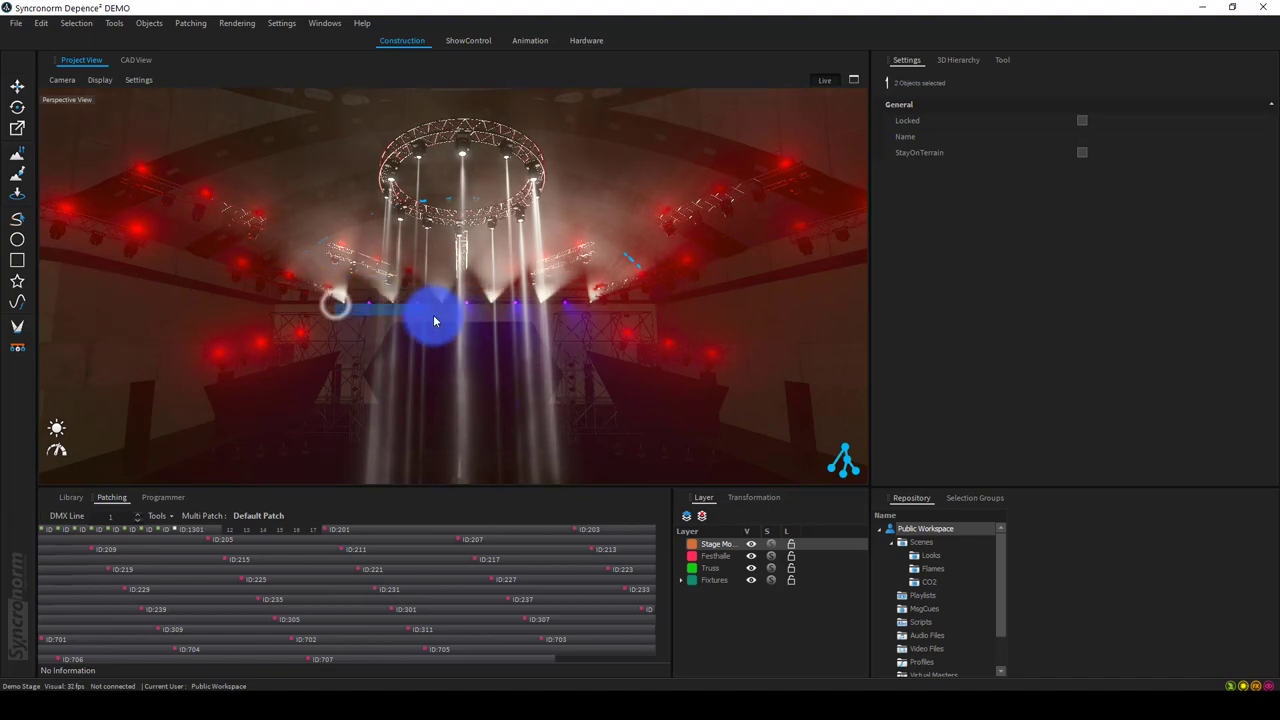
- Orbit the perspective view, select the Festhalle hall, and switch to the CAD View
right_click_drag(327, 333, 370, 231)
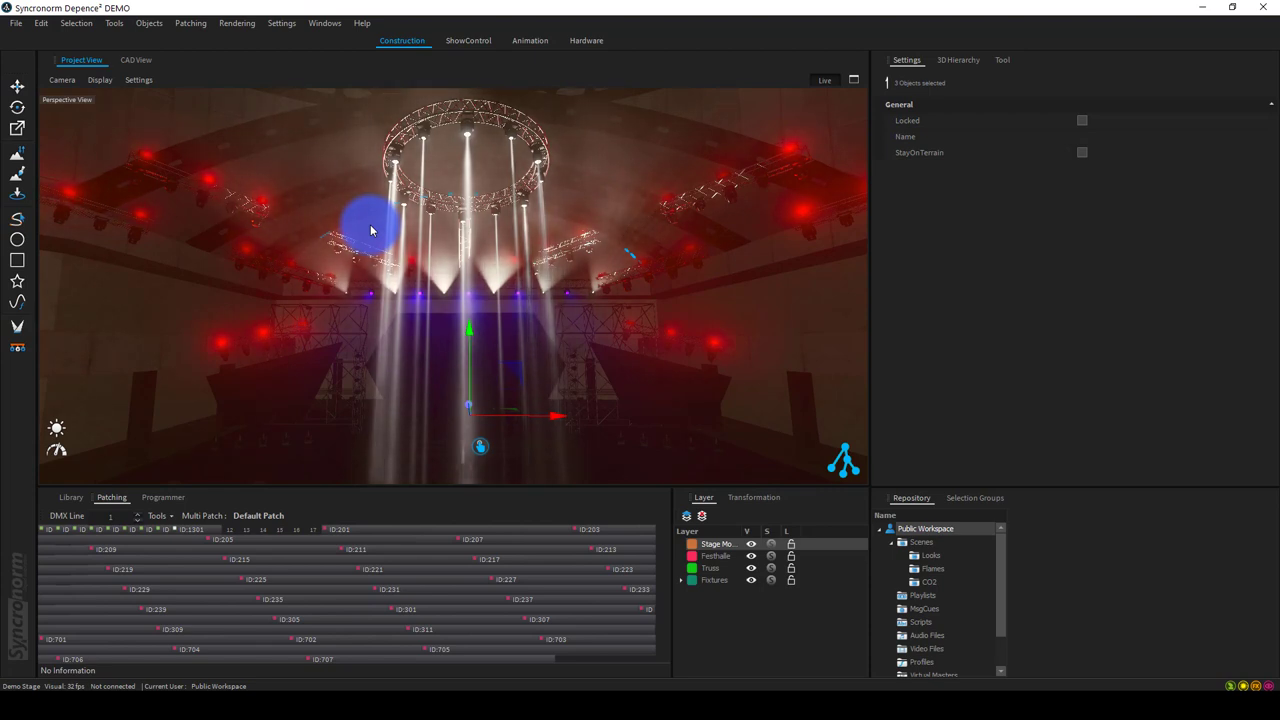
left_click(370, 230)
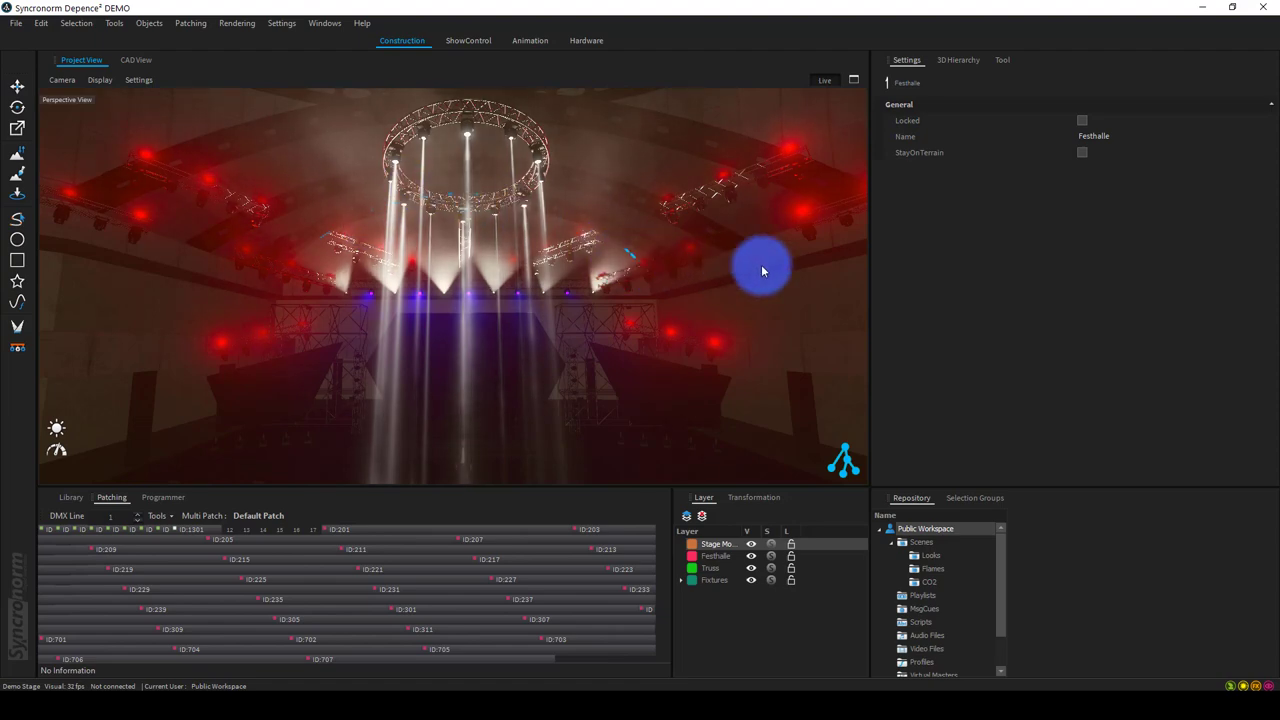
mouse_move(762, 266)
middle_mouse_down()
mouse_move(668, 289)
mouse_move(764, 278)
middle_mouse_up()
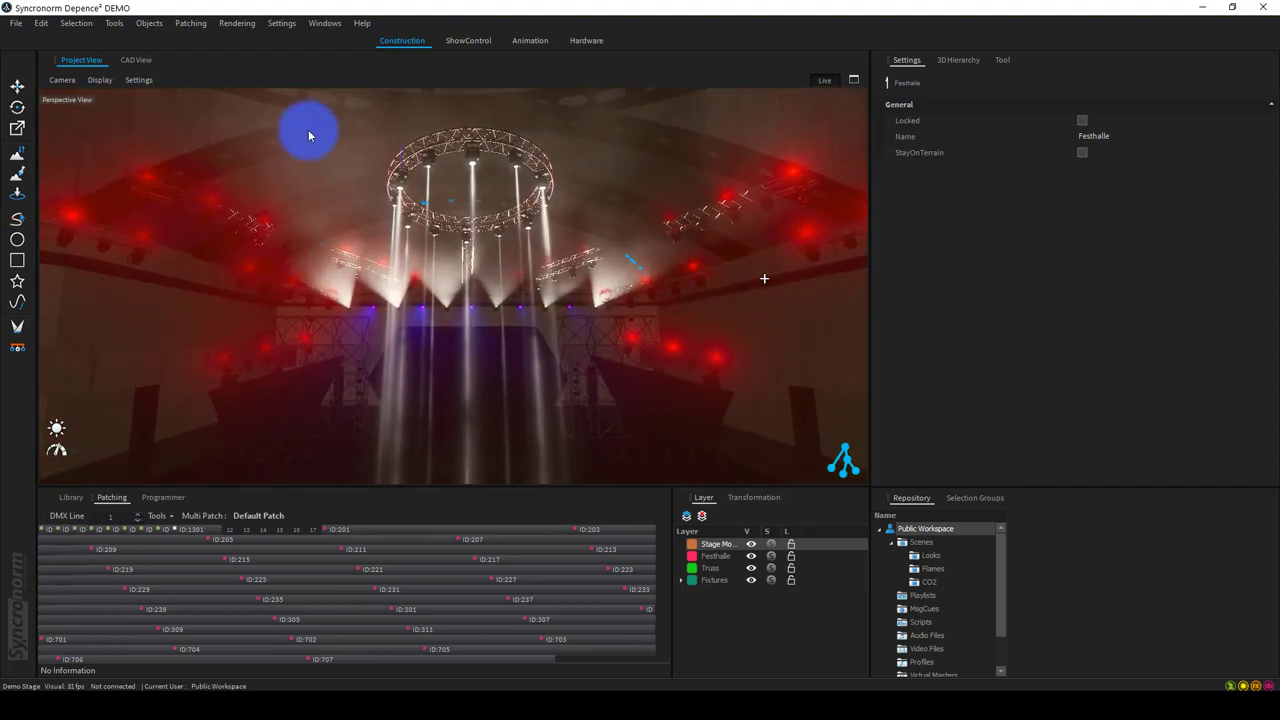
left_click(98, 79)
- Switch to the top-down wireframe CAD view and zoom in on the stage
left_click(137, 61)
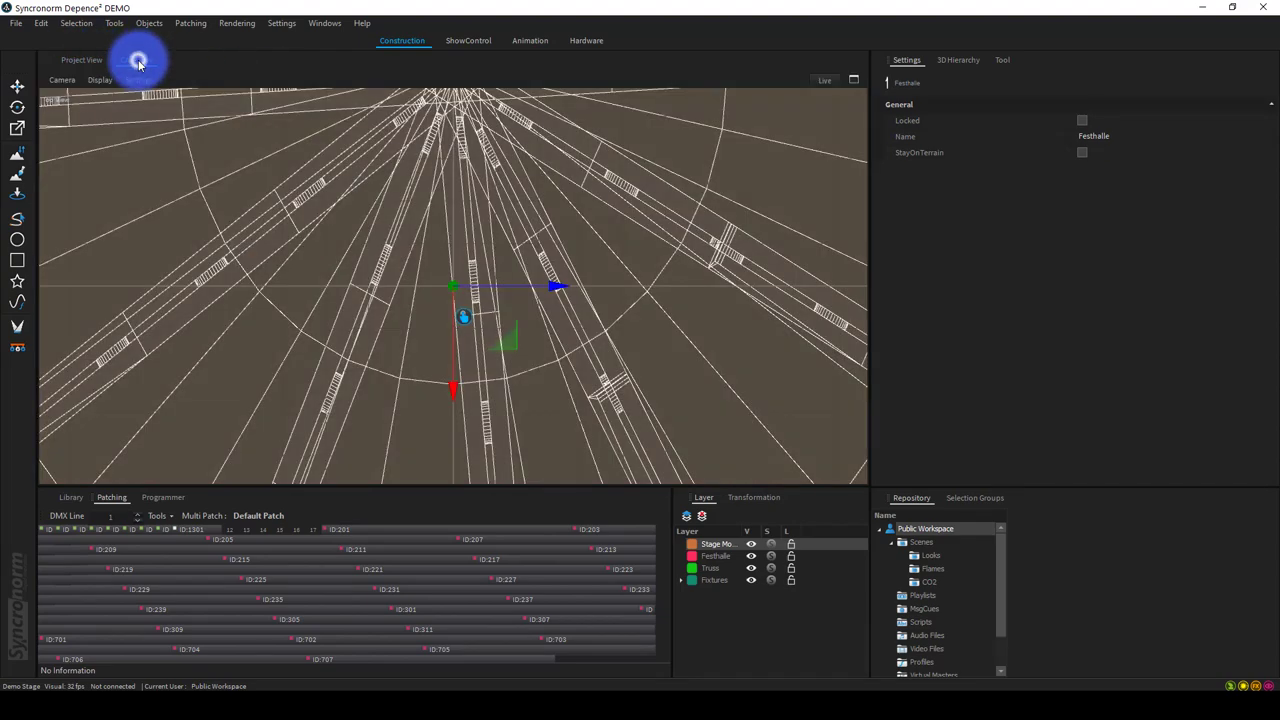
left_click(358, 226)
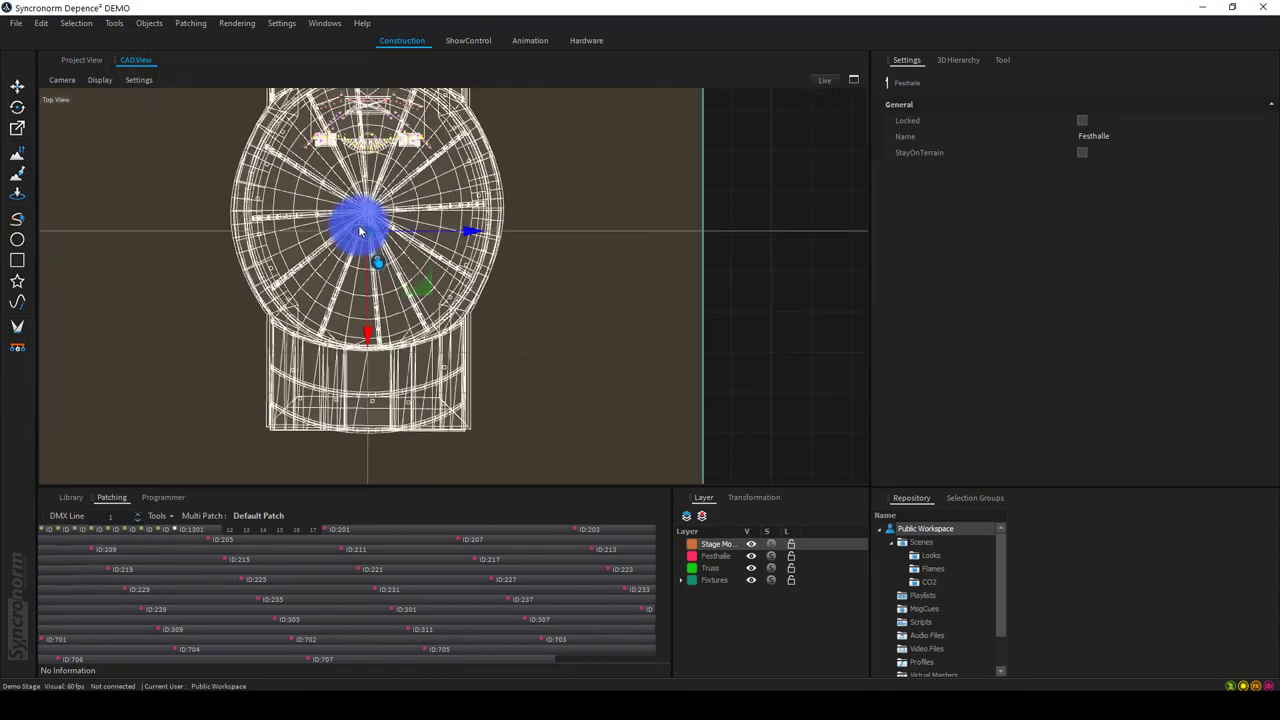
scroll(358, 230, "up", 6)
scroll(358, 230, "down", 5)
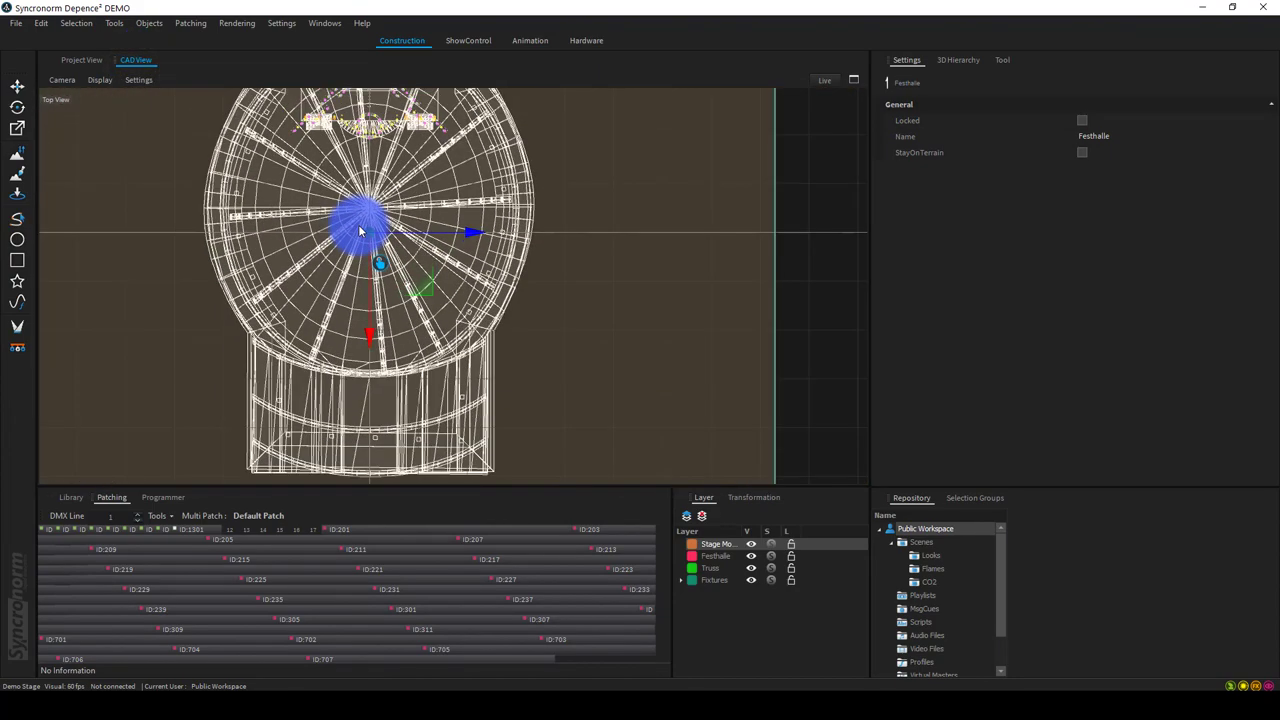
scroll(360, 231, "up", 4)
scroll(362, 228, "down", 6)
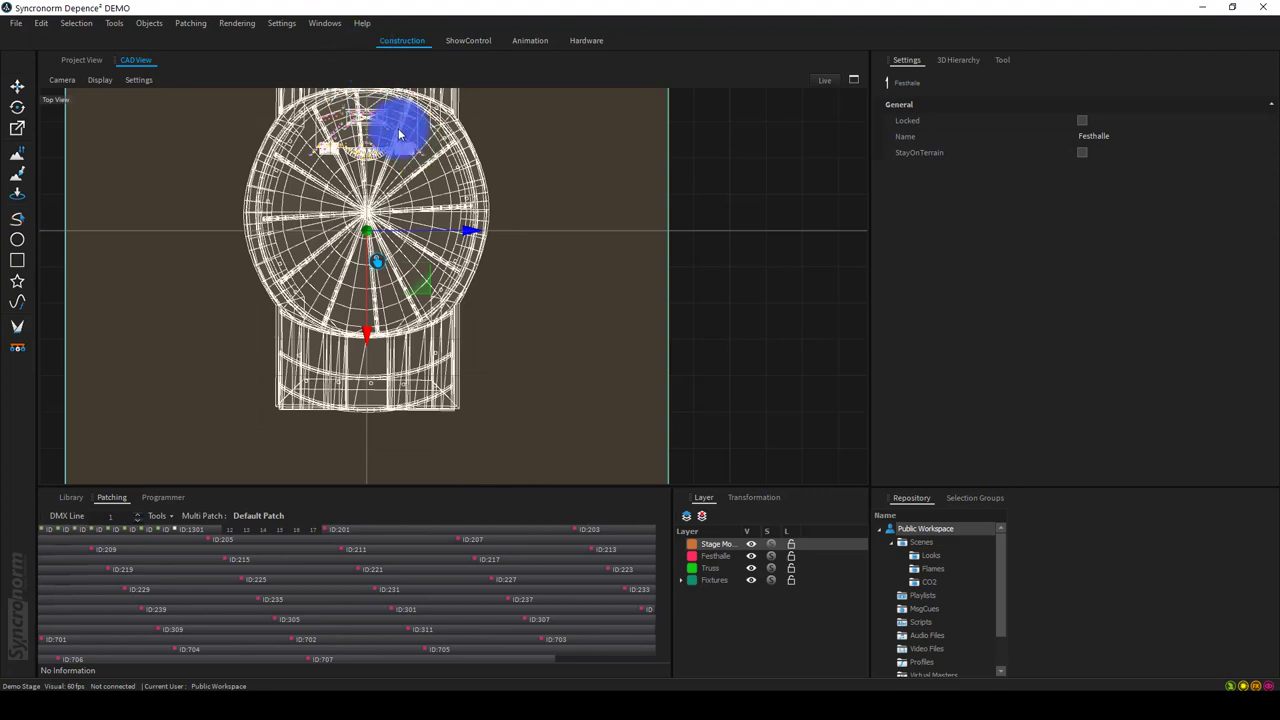
scroll(395, 130, "up", 2)
scroll(250, 143, "up", 6)
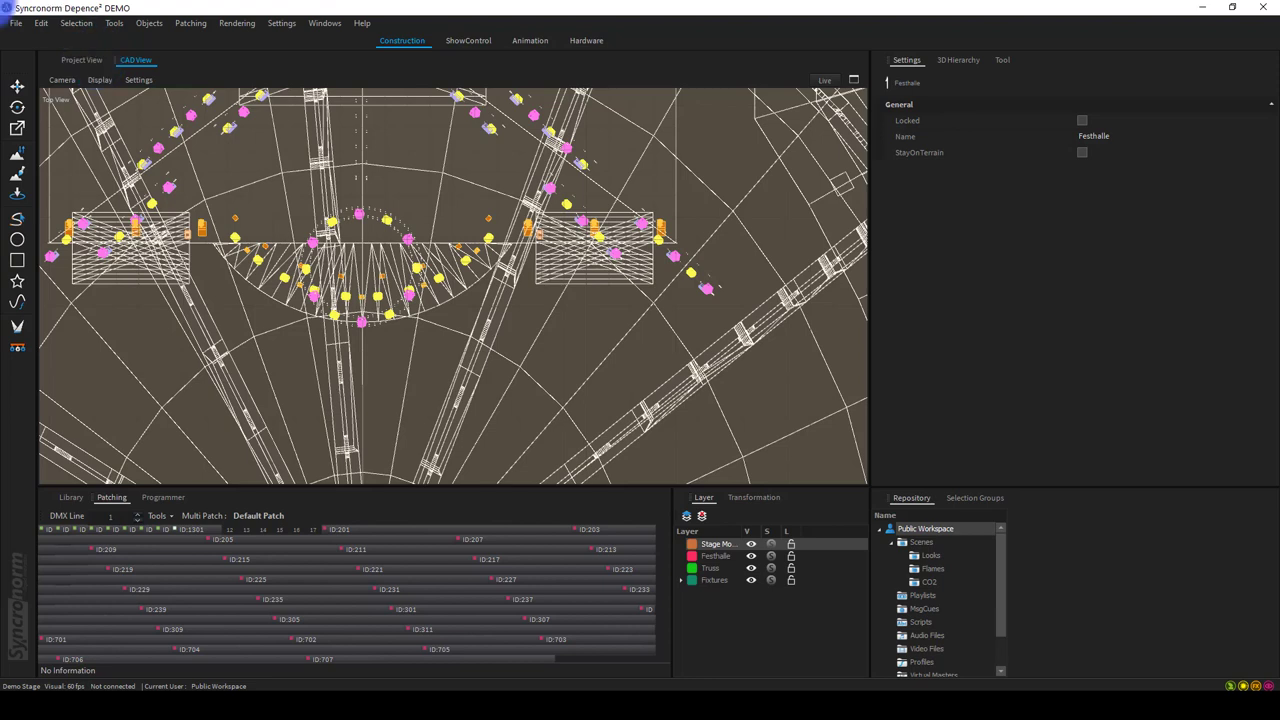
- Select the Sharpy fixtures, the stage model and the Festhalle hall in the plan
left_click(218, 230)
left_click_drag(221, 234, 263, 268)
left_click(259, 261)
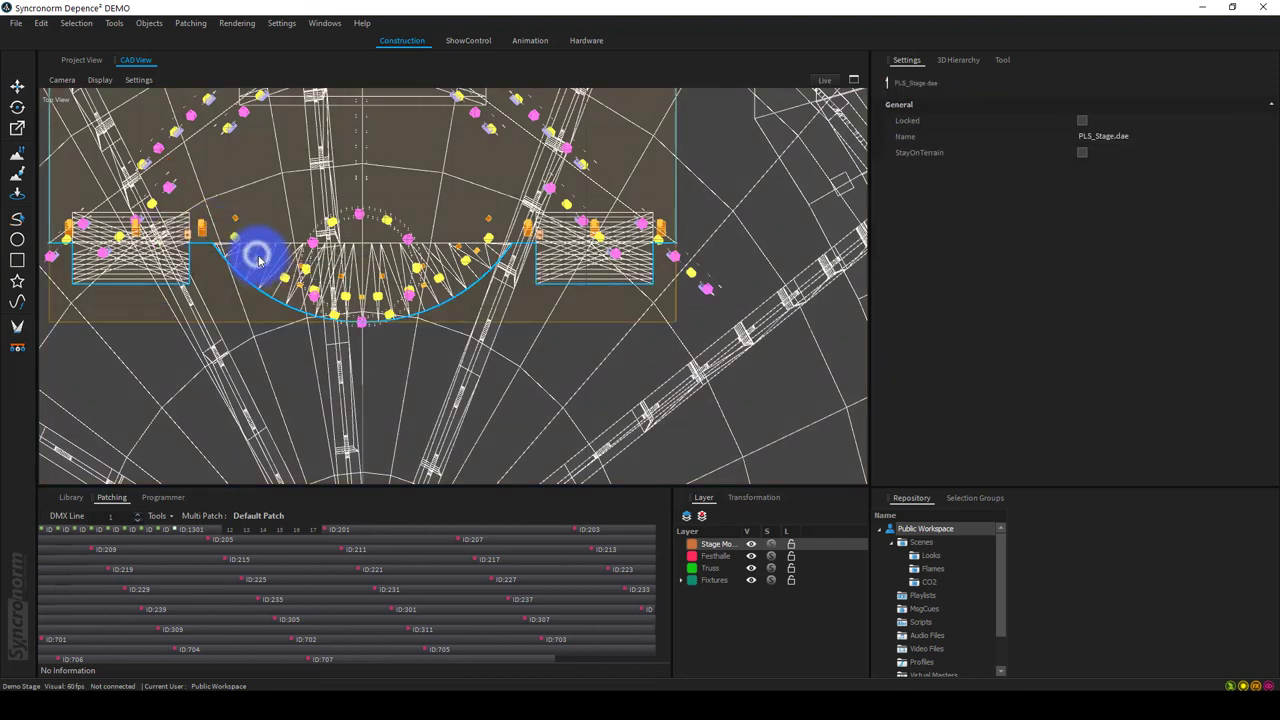
left_click(268, 269)
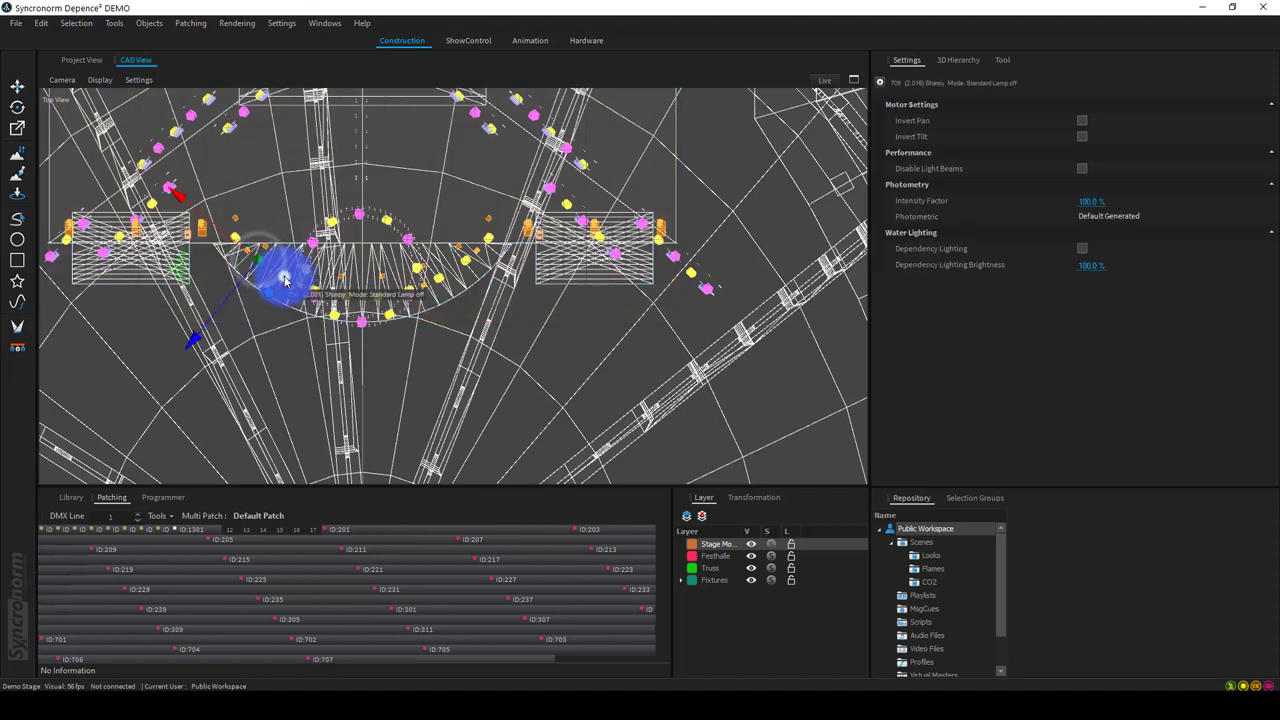
left_click(349, 343)
mouse_move(349, 343)
left_mouse_down()
mouse_move(486, 309)
mouse_move(606, 364)
mouse_move(636, 313)
mouse_move(651, 316)
left_mouse_up()
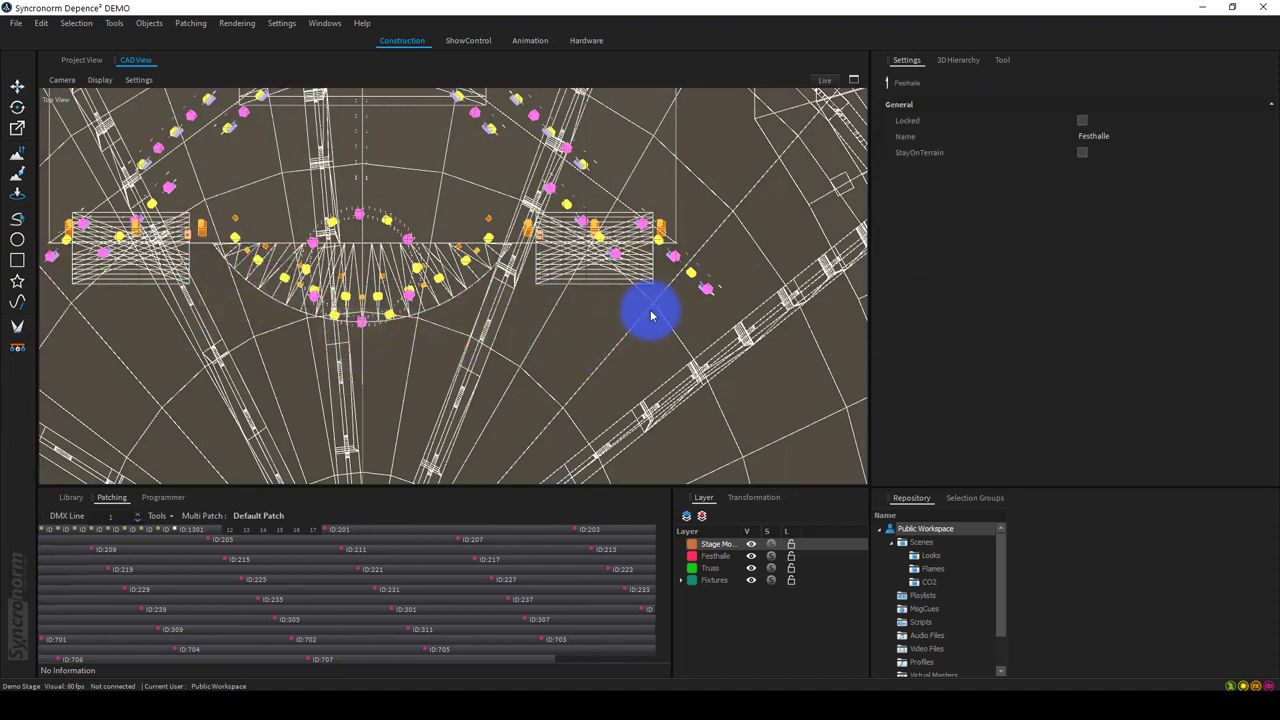
- Select the right truss group, expand the selection to the stage, then pick the centre truss group
left_click(565, 204)
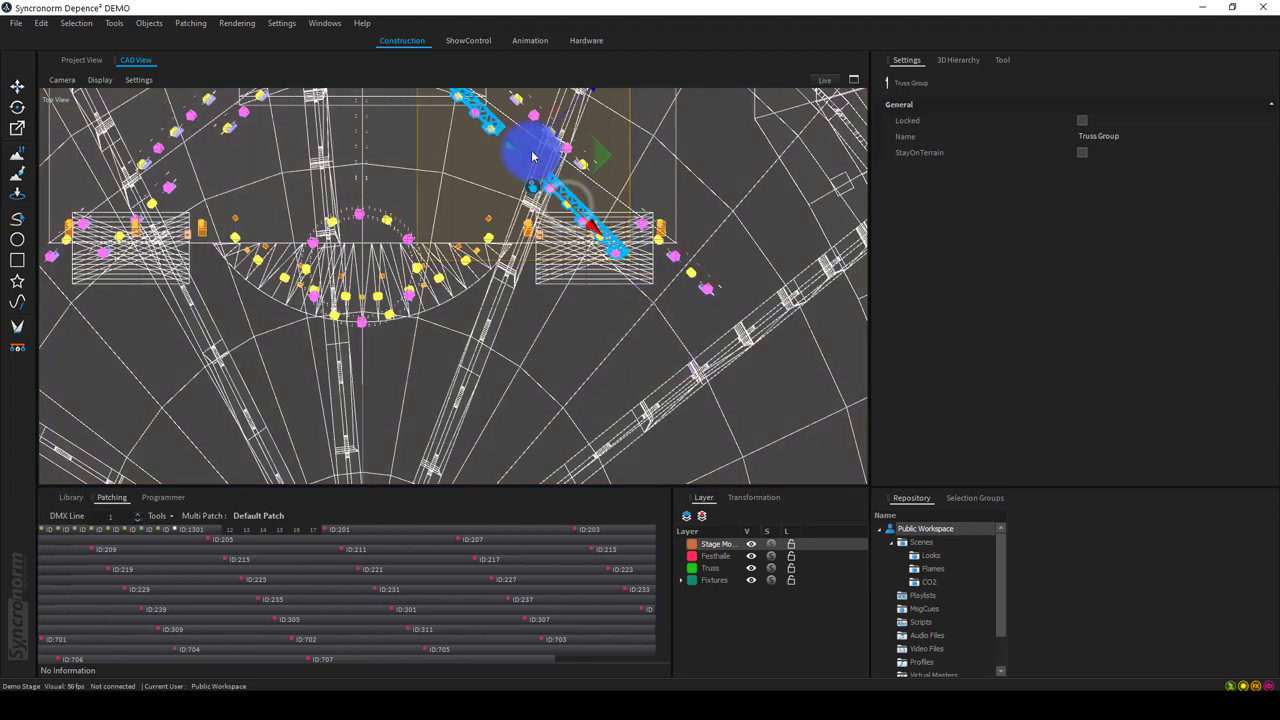
right_click(493, 119)
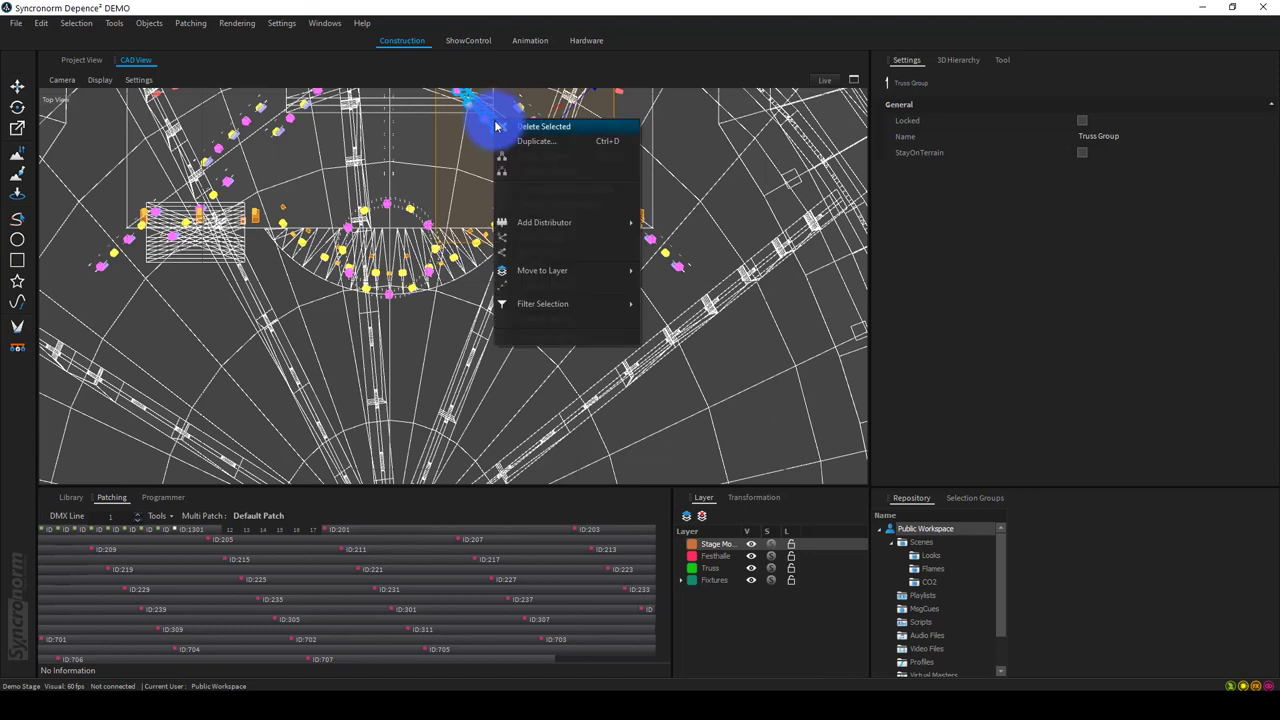
left_click(498, 125)
left_click(663, 202)
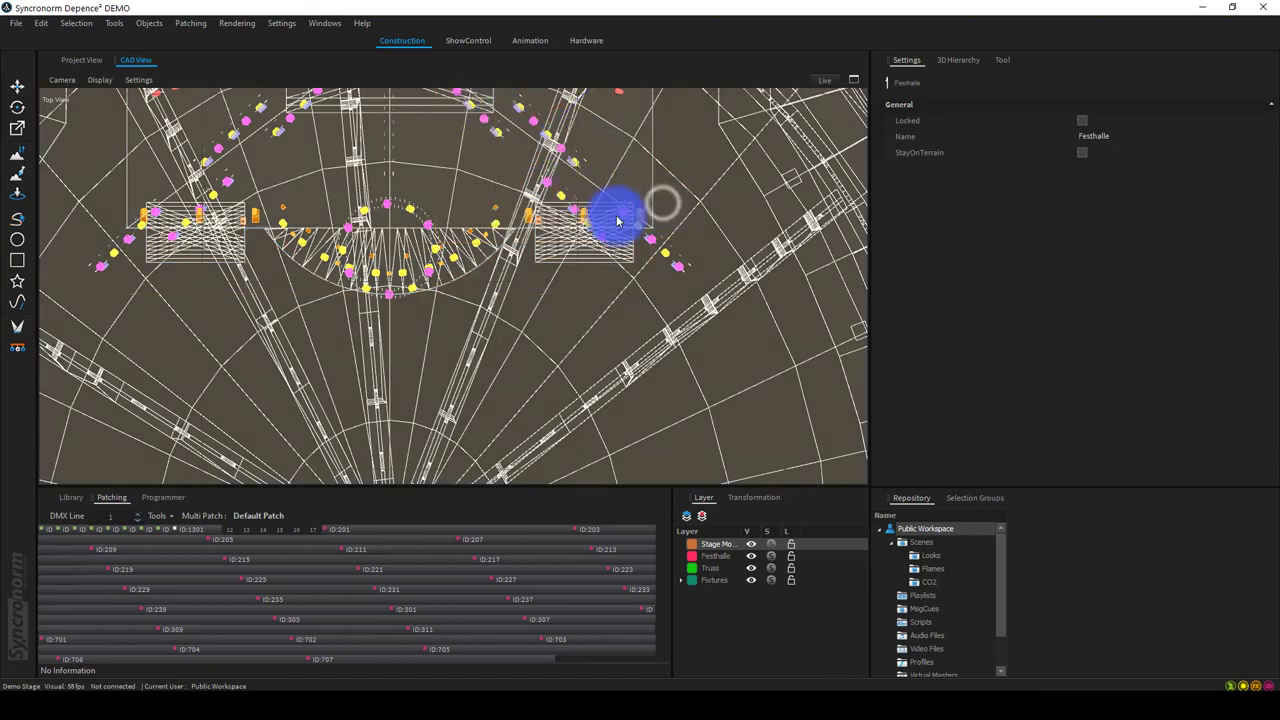
left_click(389, 208)
- Back in the perspective view, enter the circular truss group and select three Sharpys
left_click(90, 59)
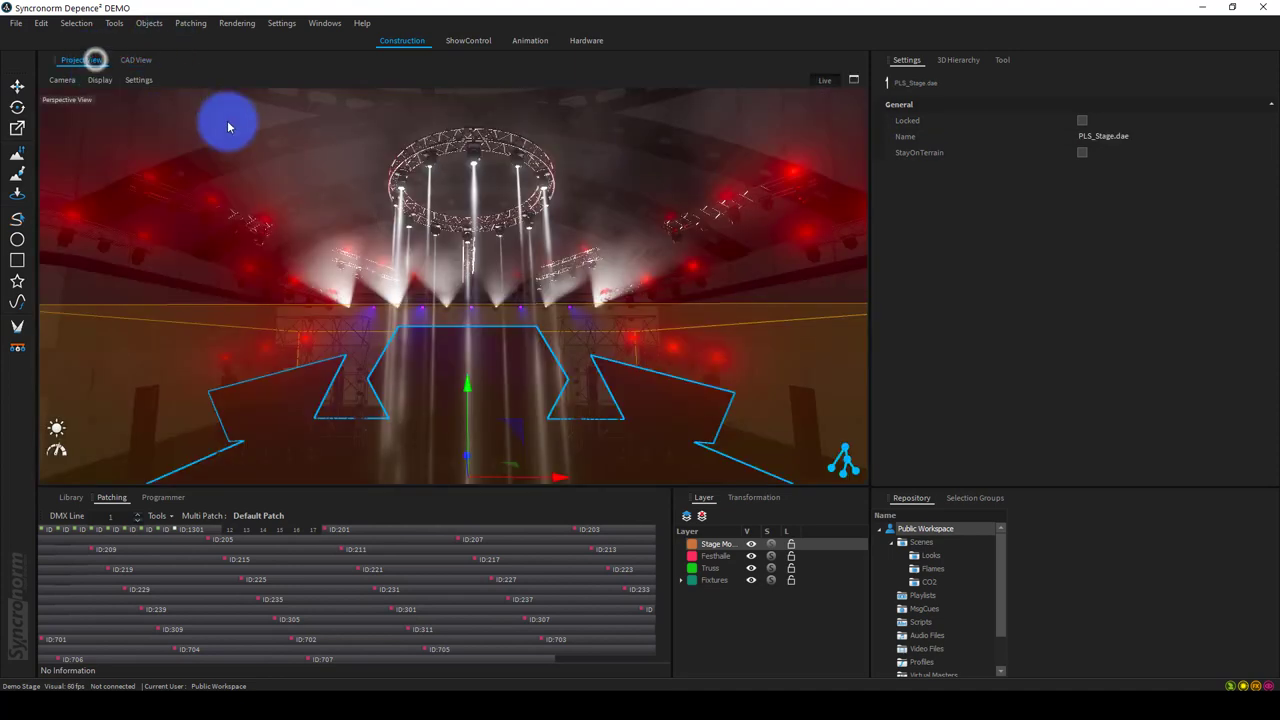
left_click(415, 142)
left_click(430, 165)
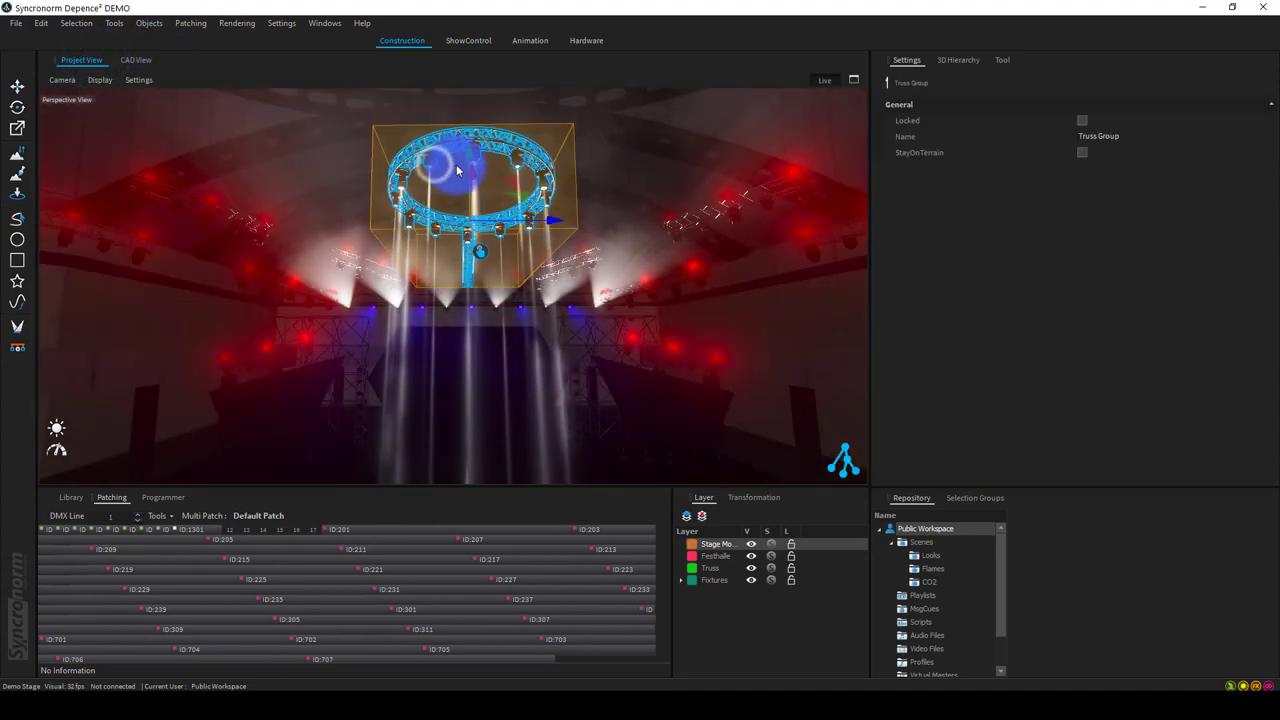
double_click(434, 168)
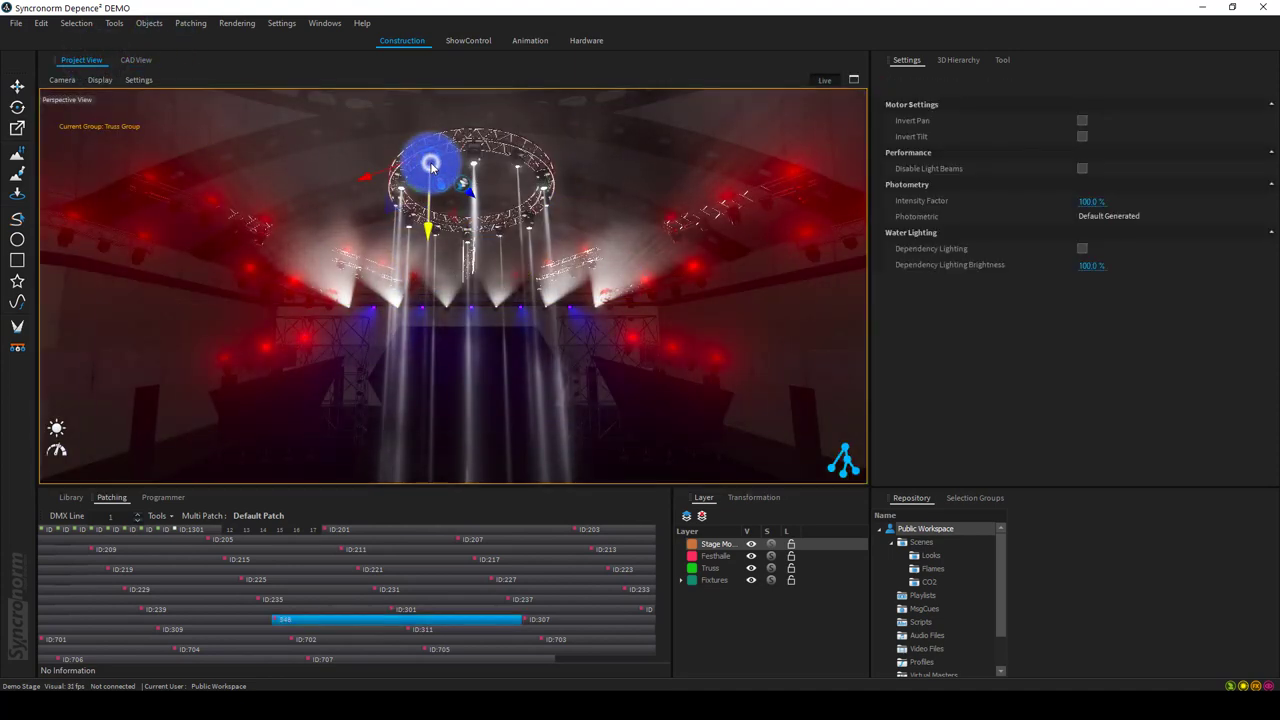
left_click(475, 155, "ctrl")
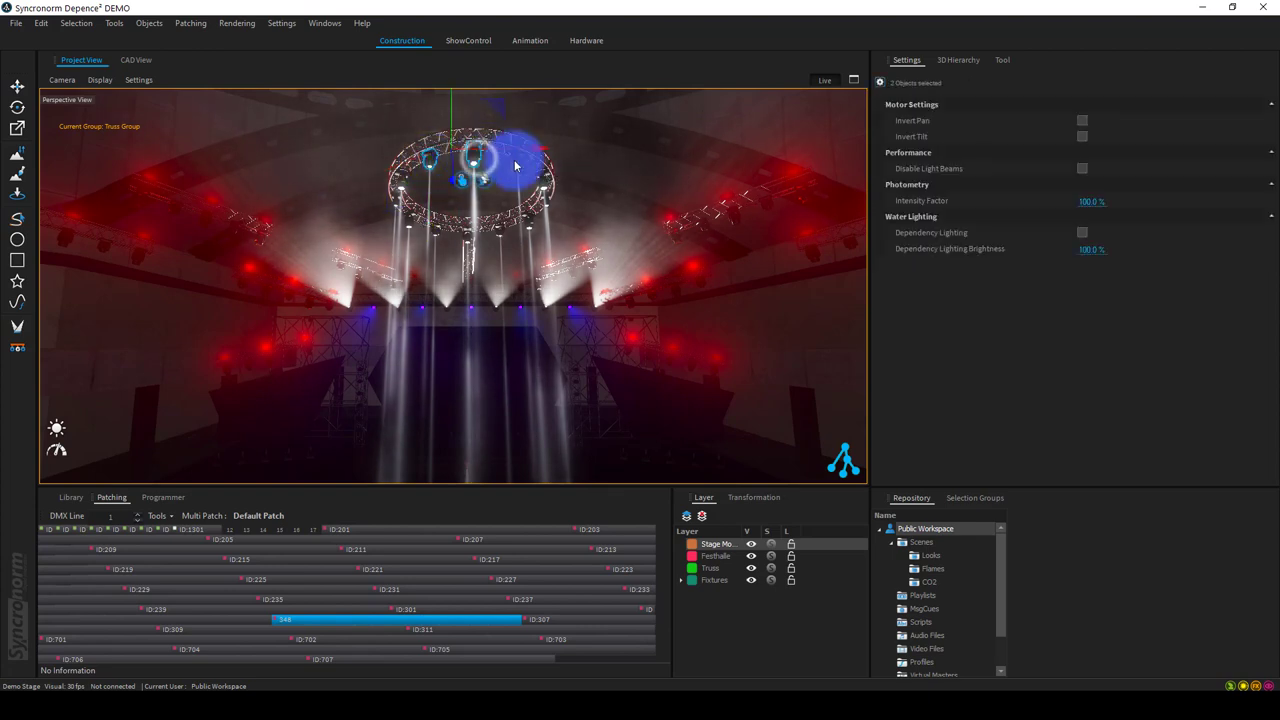
left_click(514, 165, "ctrl")
- Arrange the selected Sharpys in a line with an X-Axis value of 40, previewing the result
right_click(514, 165)
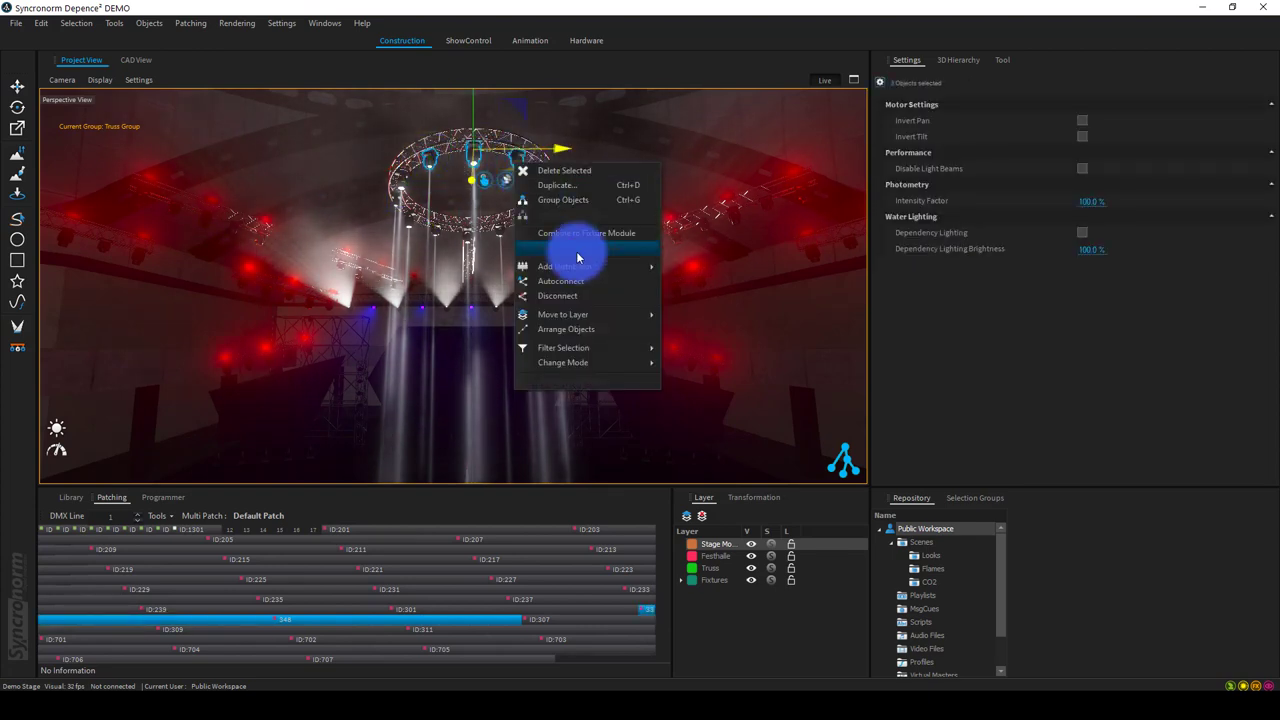
left_click(583, 329)
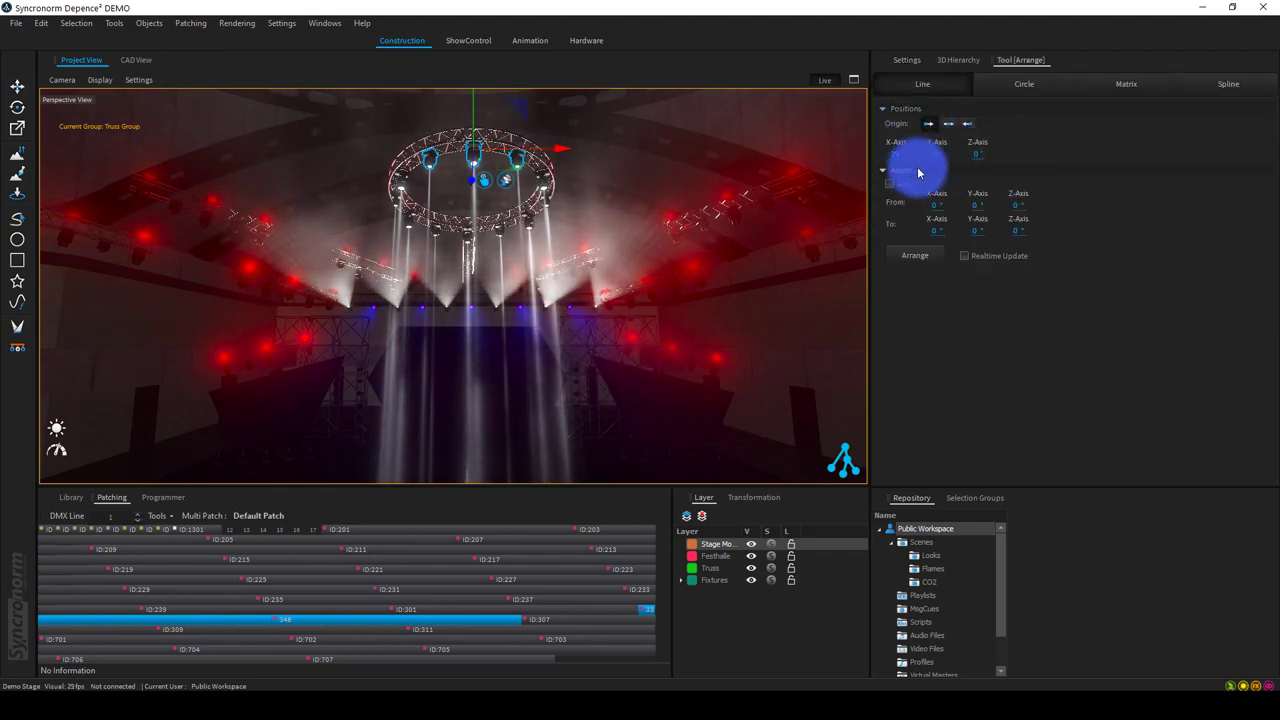
left_click_drag(907, 153, 1037, 171)
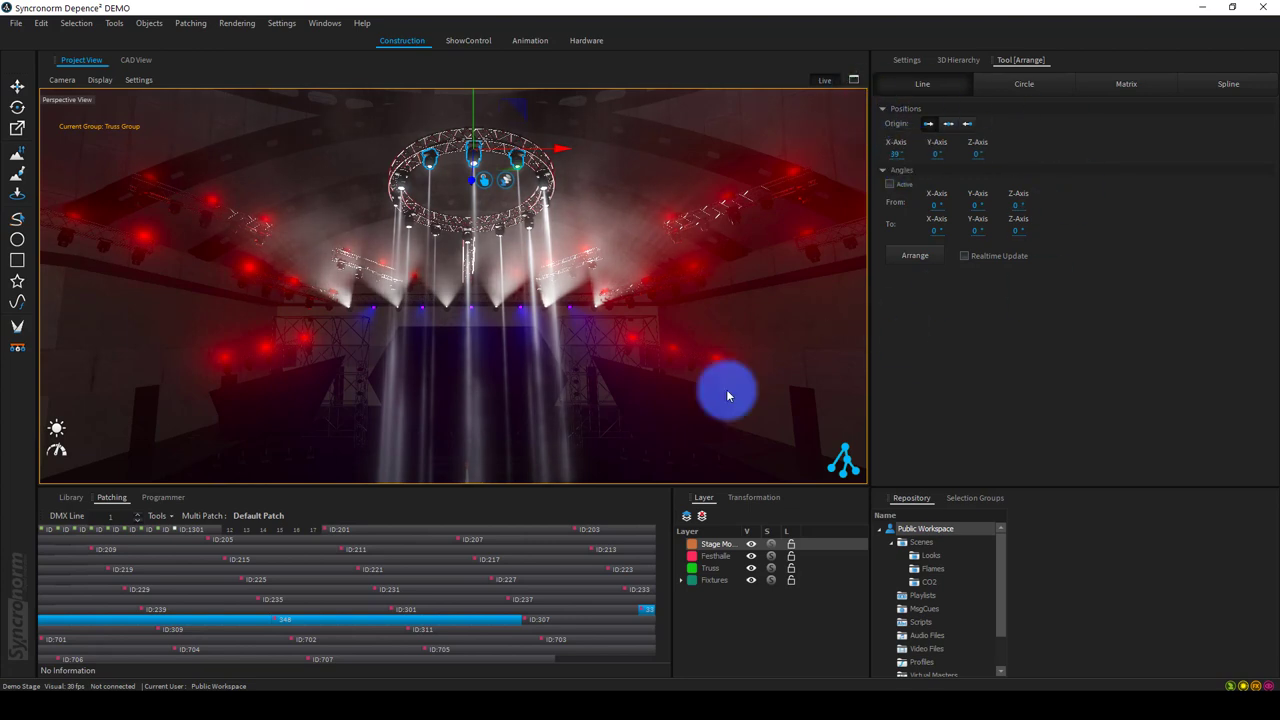
left_click(963, 256)
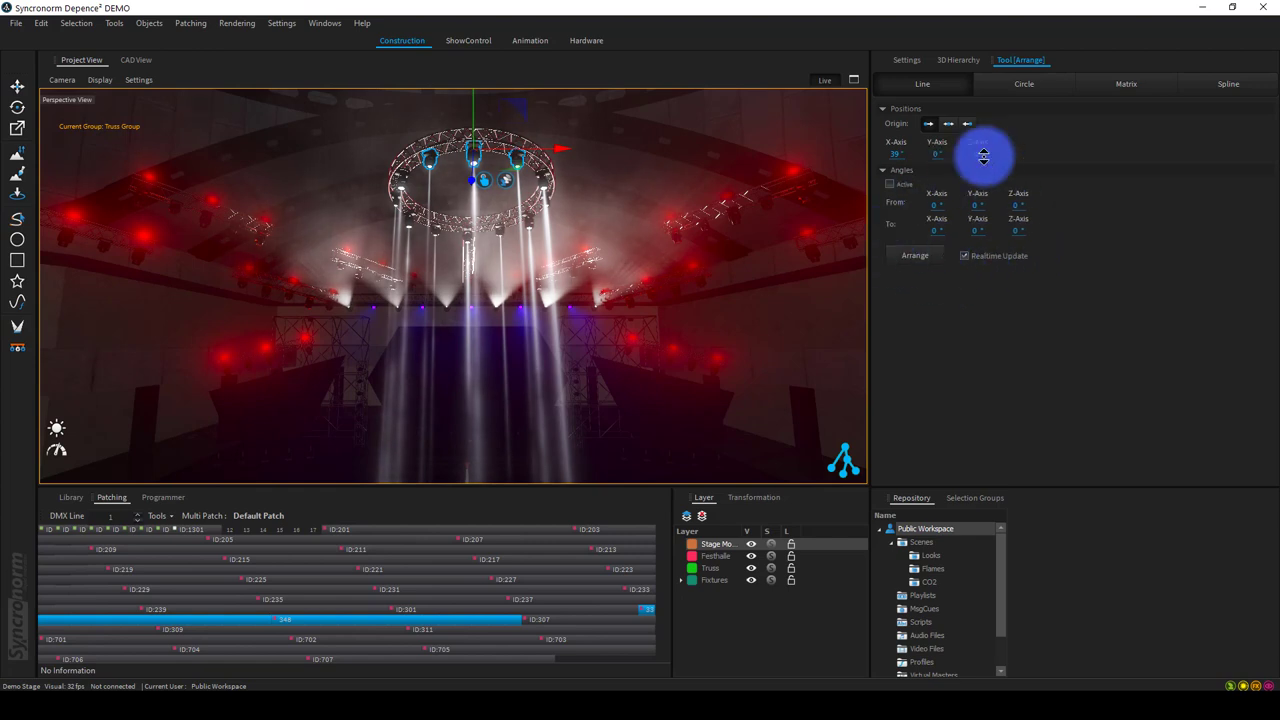
left_click(963, 256)
left_click(926, 255)
left_click(963, 256)
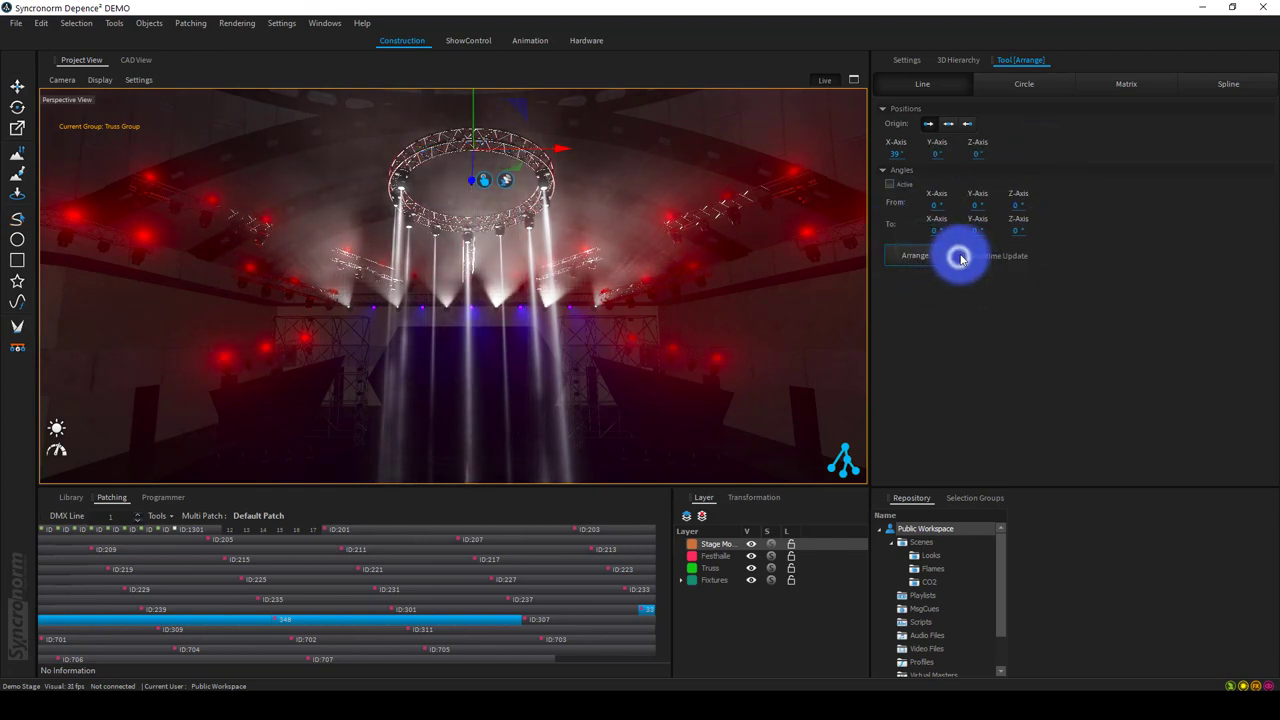
left_click(960, 257)
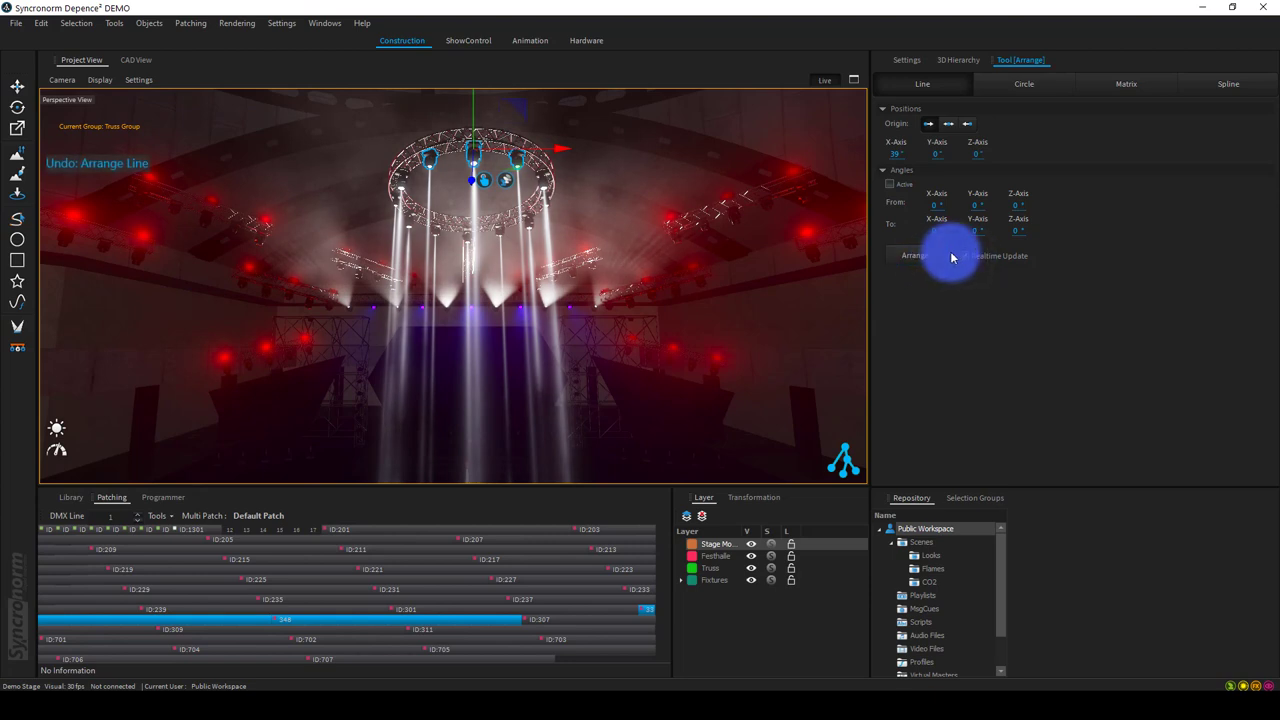
left_click_drag(902, 151, 903, 149)
left_click(963, 256)
scroll(597, 286, "up", 5)
scroll(598, 288, "down", 5)
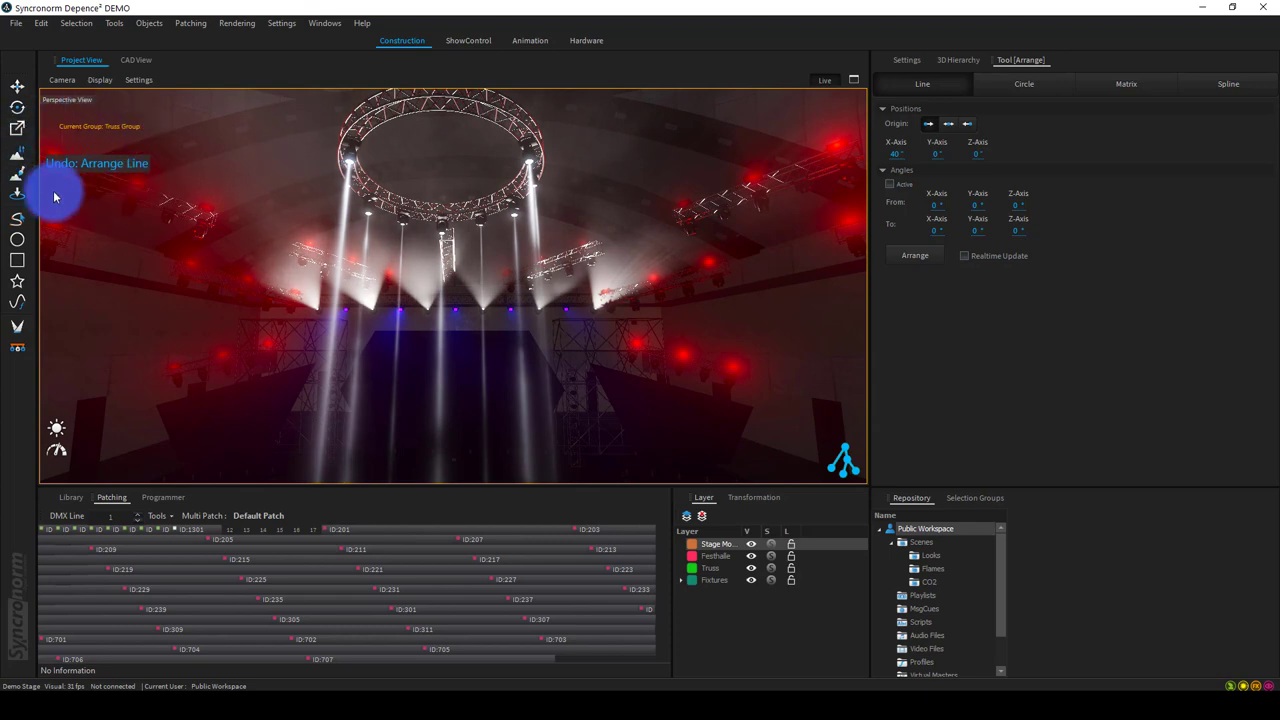
- Switch from the Move tool to the Focus tool and orbit the view around the stage
left_click(17, 86)
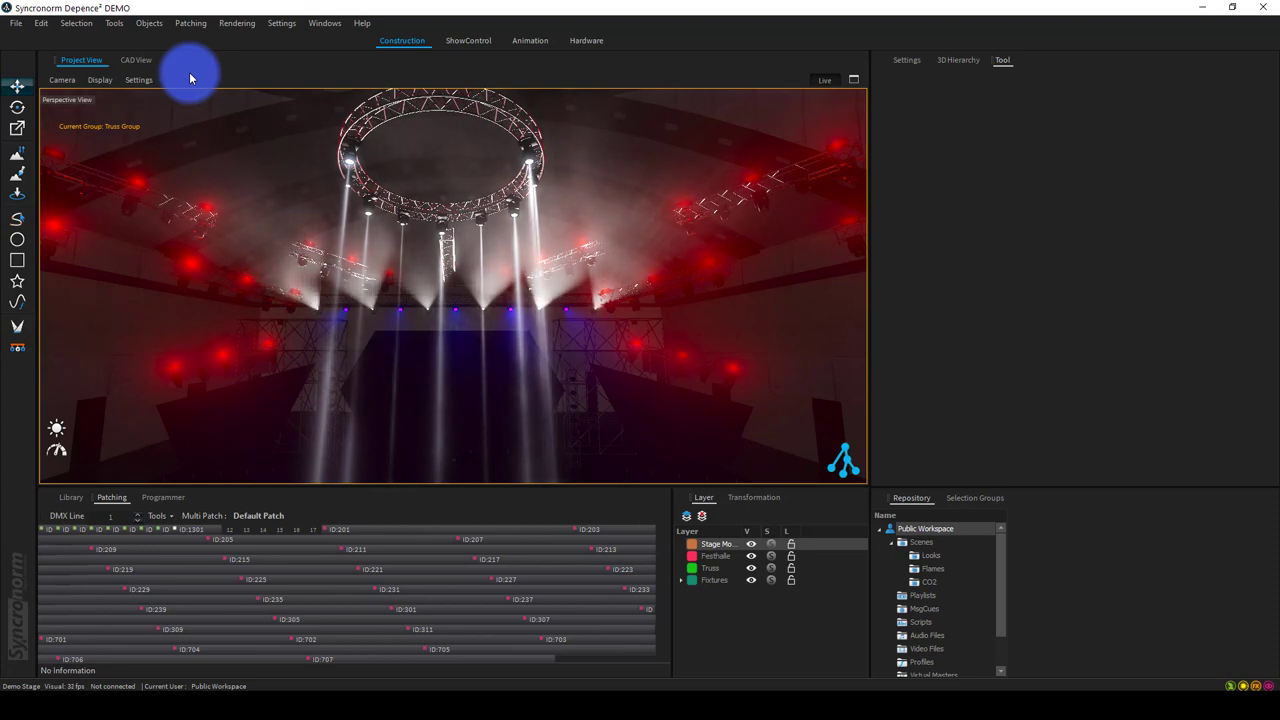
left_click(16, 331)
left_click(400, 421)
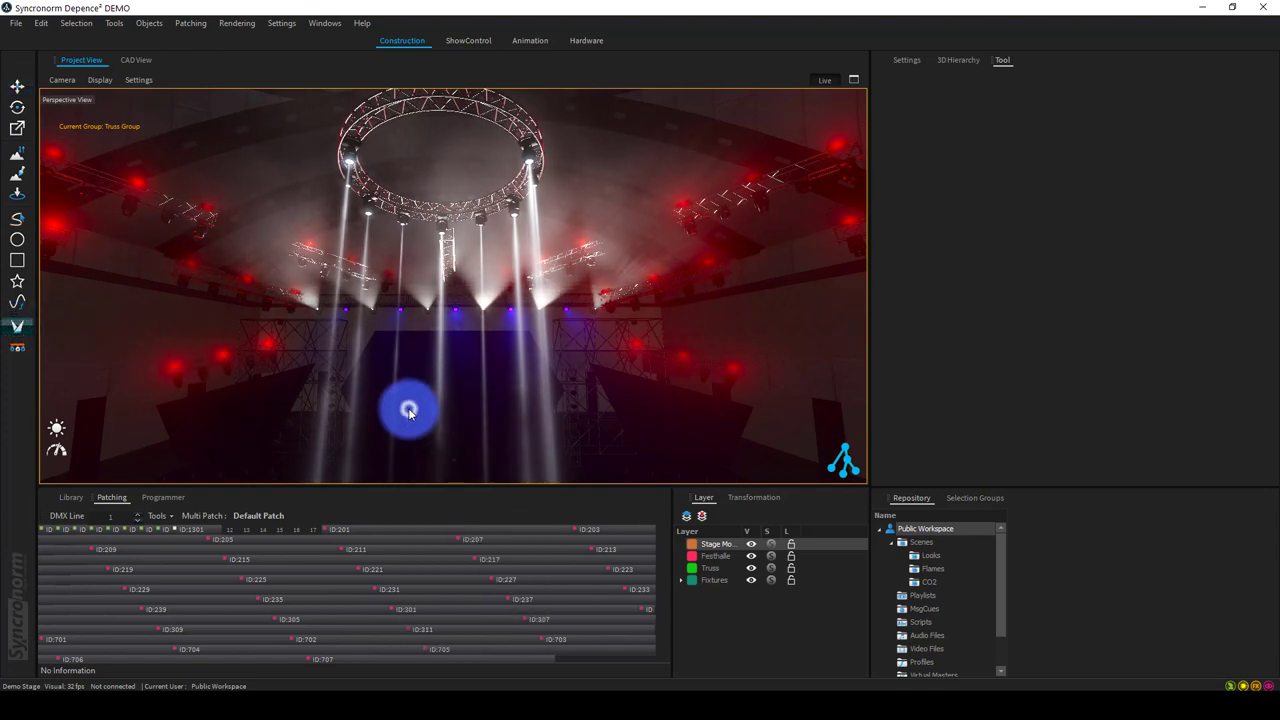
right_click_drag(492, 387, 468, 460)
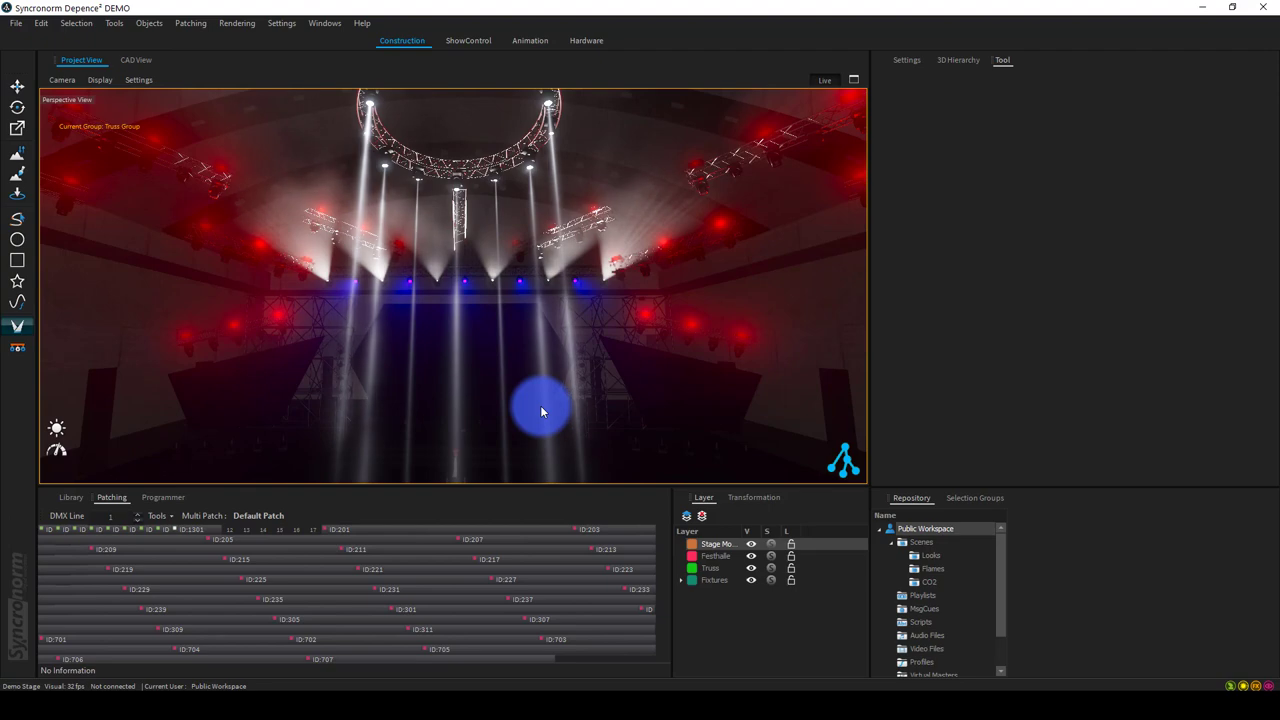
scroll(474, 177, "down", 5)
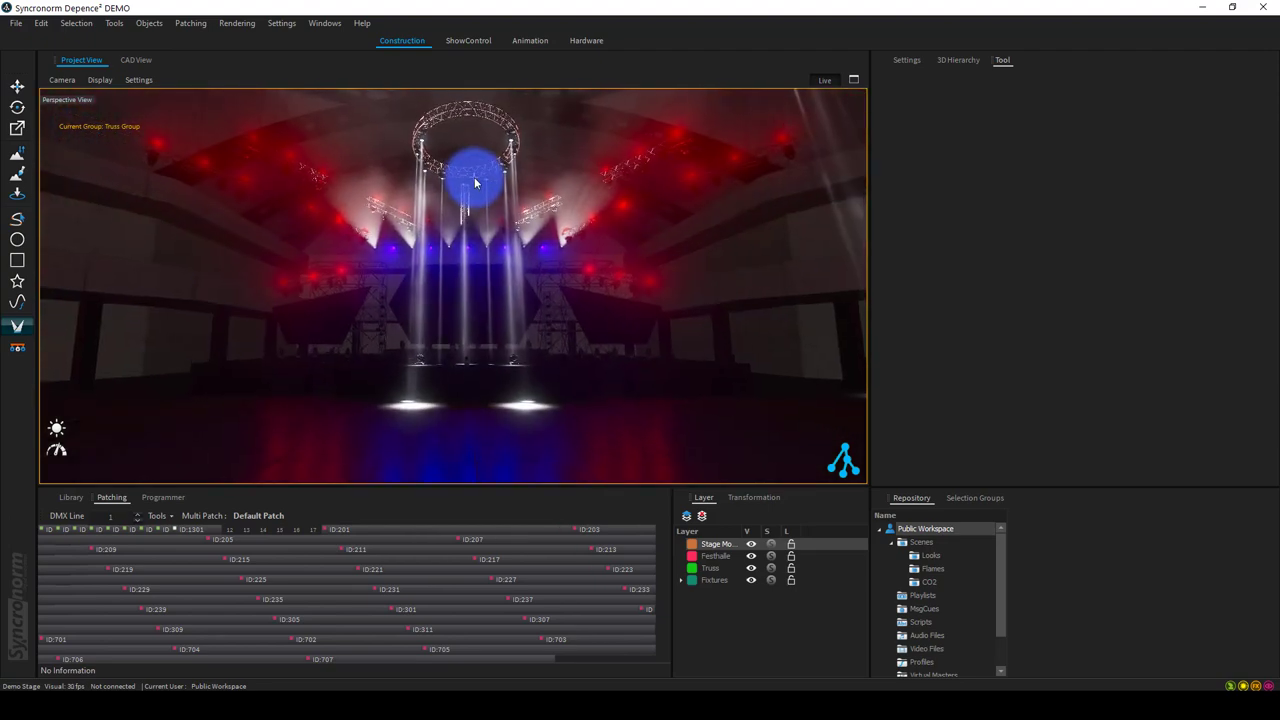
scroll(474, 182, "down", 3)
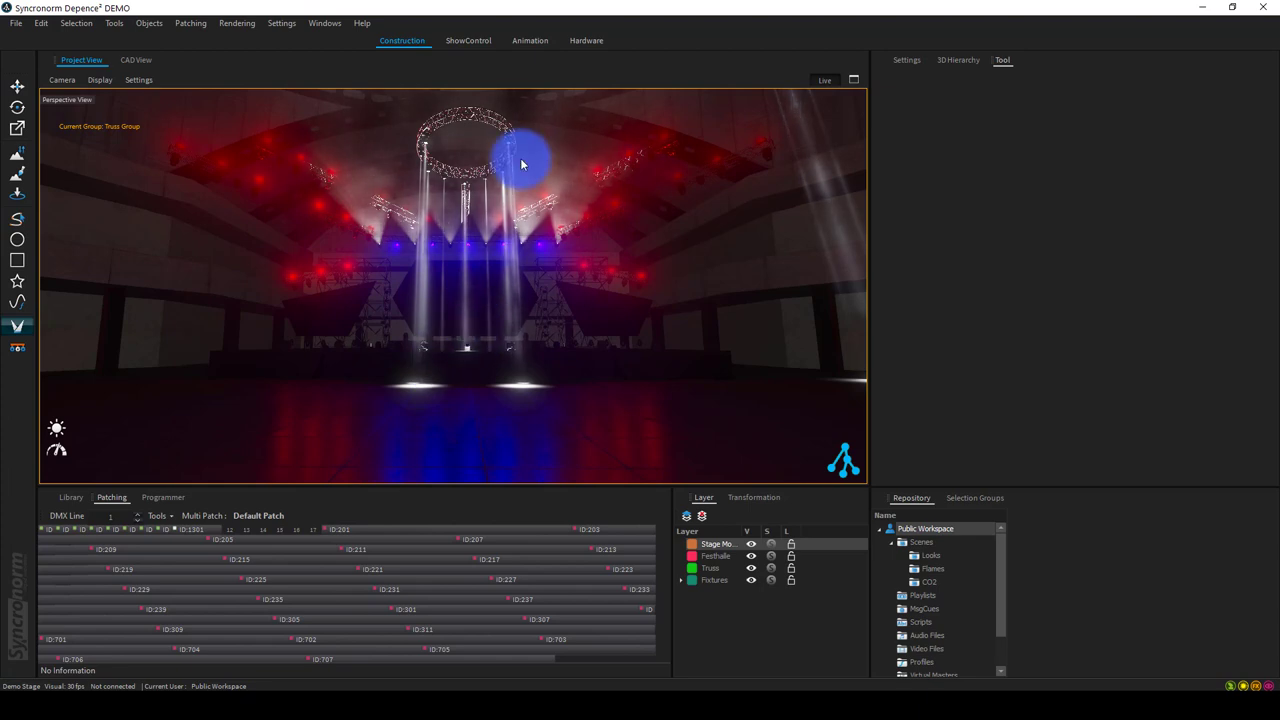
scroll(520, 158, "up", 6)
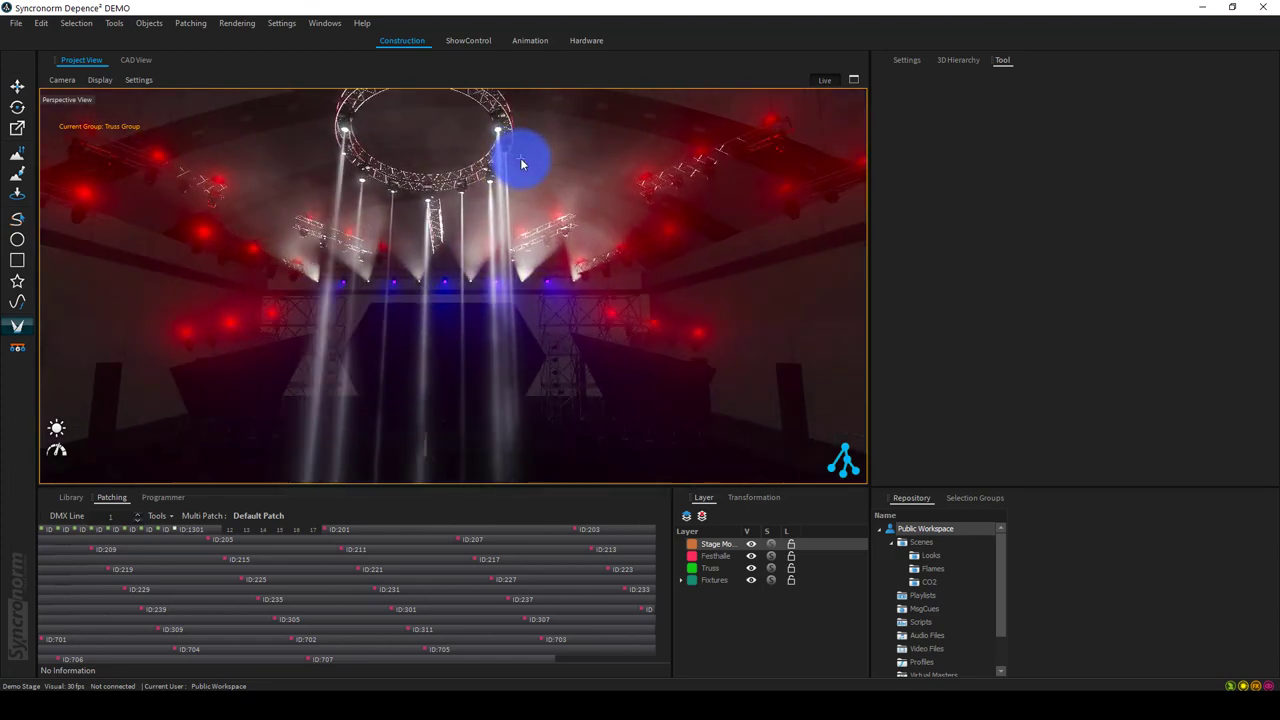
mouse_move(520, 158)
middle_mouse_down()
mouse_move(491, 177)
mouse_move(497, 186)
middle_mouse_up()
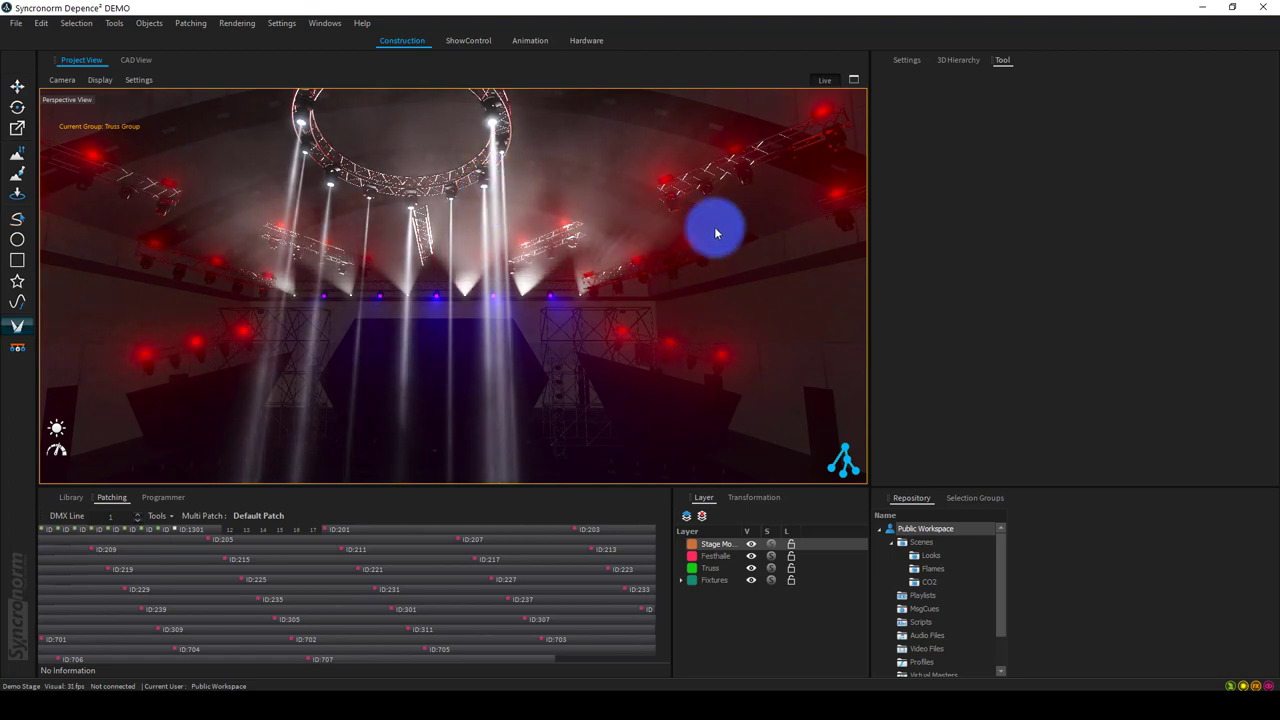
middle_click_drag(764, 237, 150, 133)
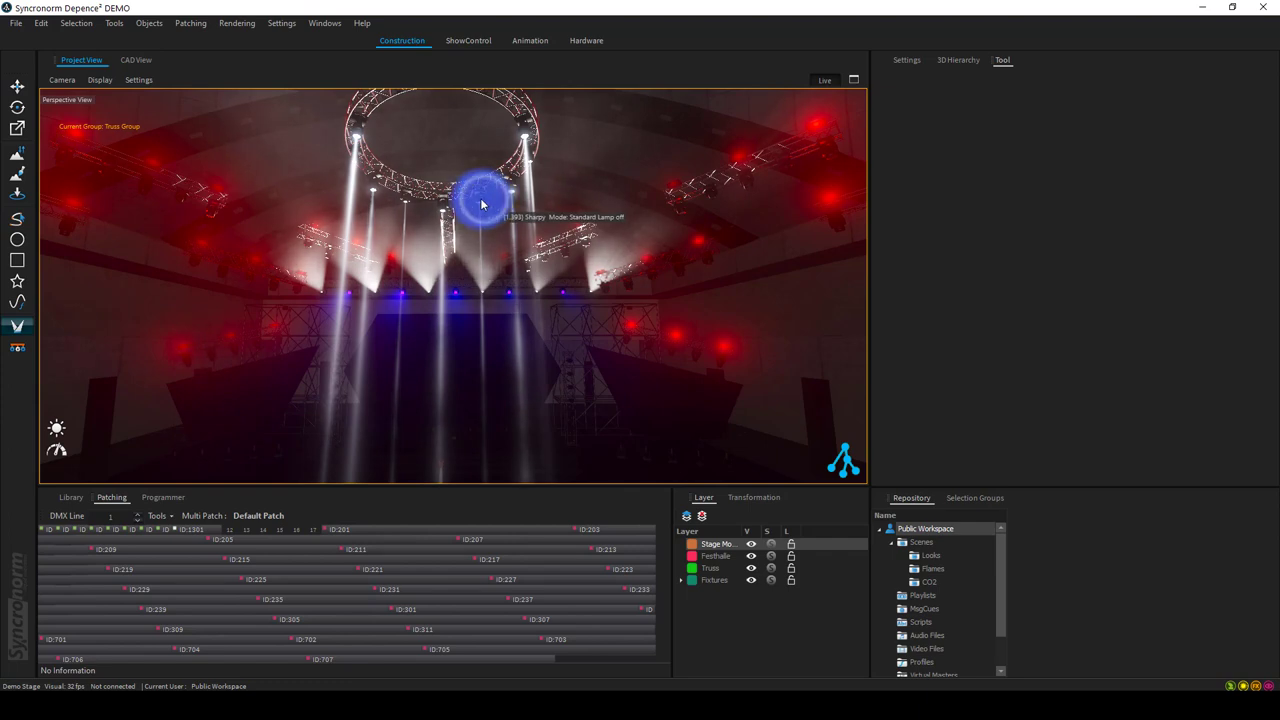
- Select a Sharpy on the truss ring and highlight its patch entry, fixture 301 at 1.318
left_click(520, 80)
left_click(531, 133)
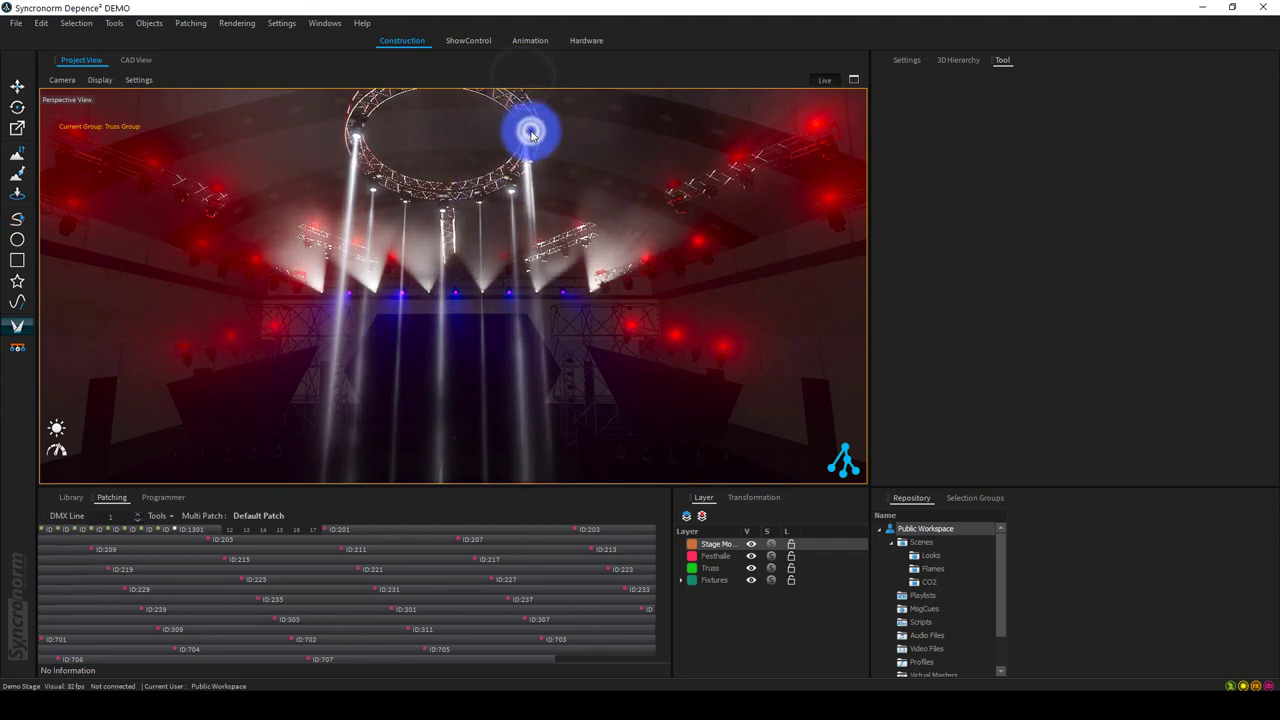
left_click(391, 611)
right_click(395, 618)
right_click(400, 415)
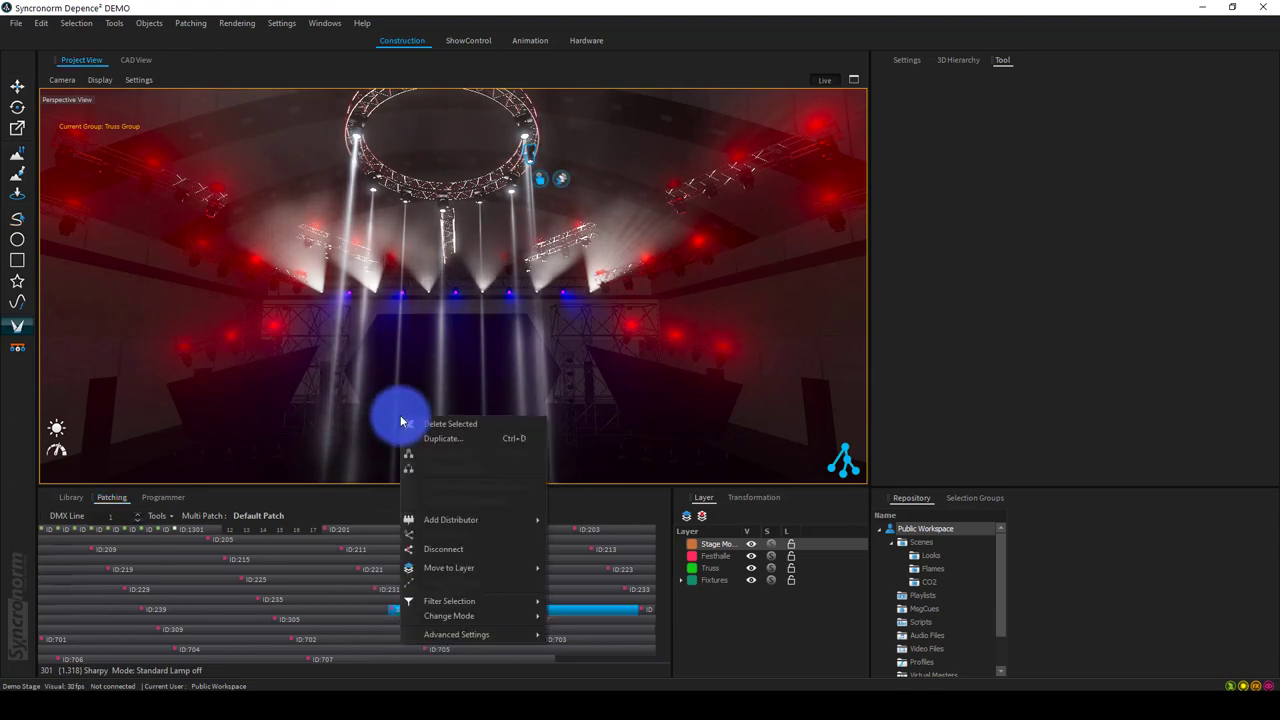
left_click(393, 238)
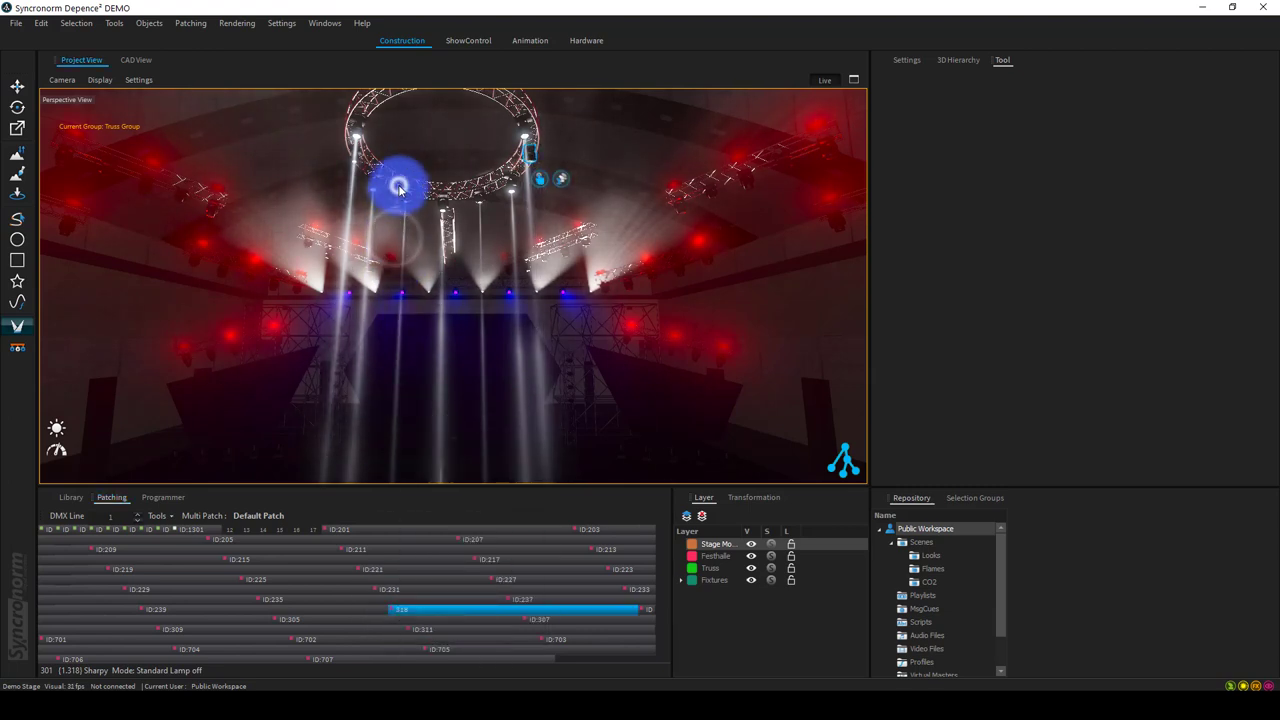
right_click(253, 278)
left_click(224, 299)
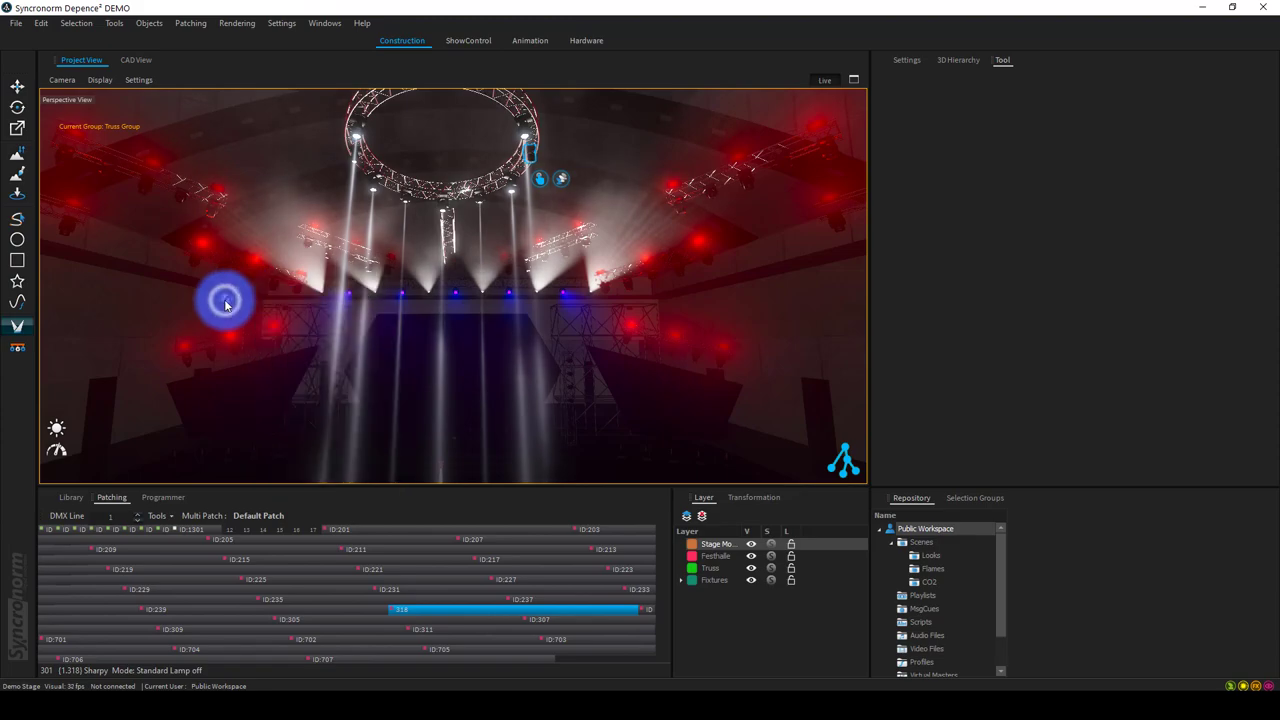
left_click(263, 423)
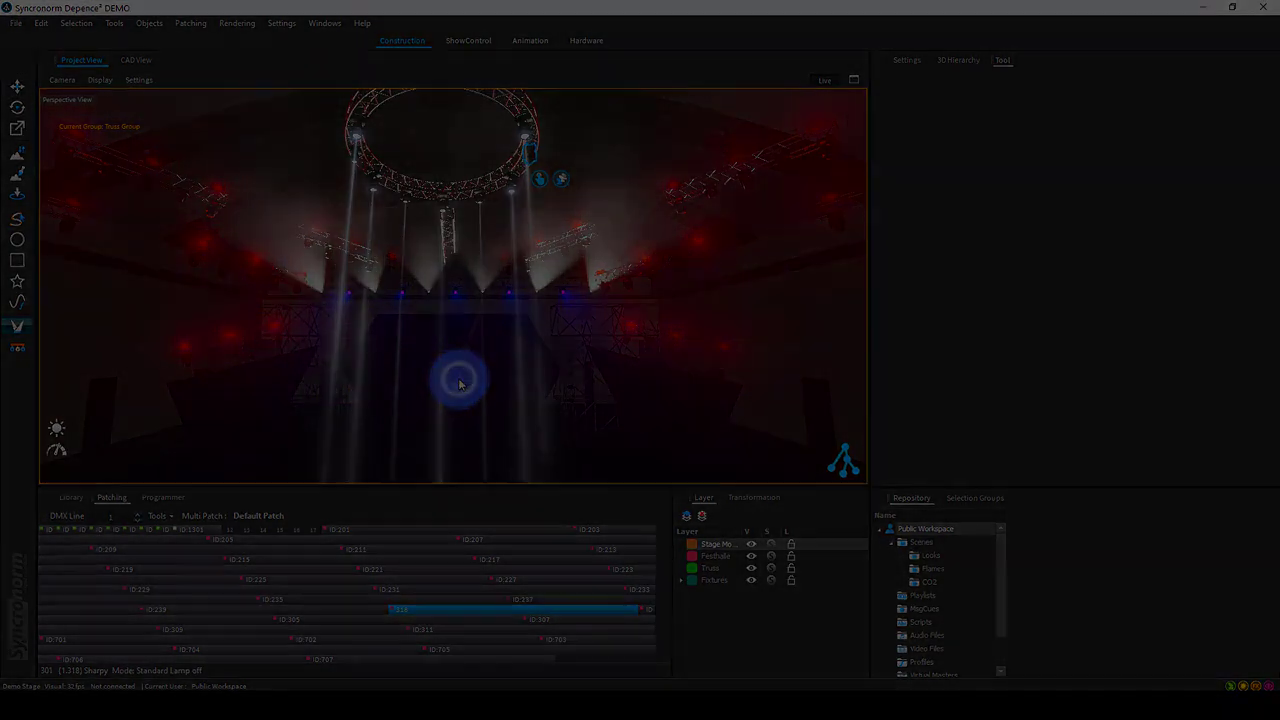